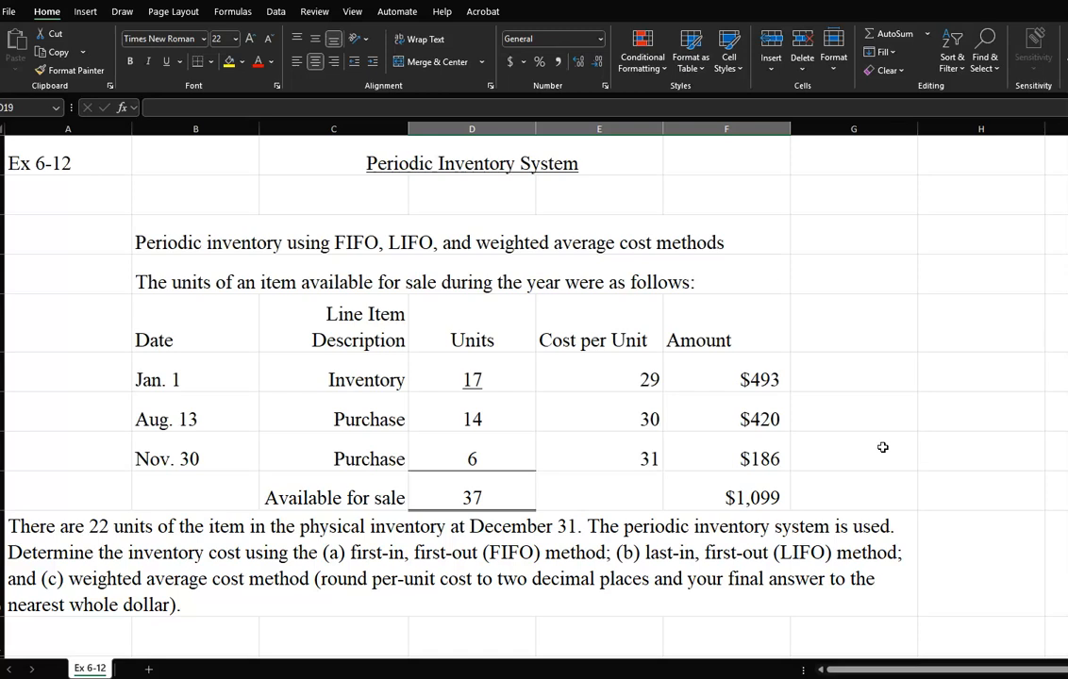
Review the inventory table, the units available for sale and the problem text asking for FIFO, LIFO and weighted average costs.
scroll(881, 447, "down", 3)
scroll(882, 447, "up", 2)
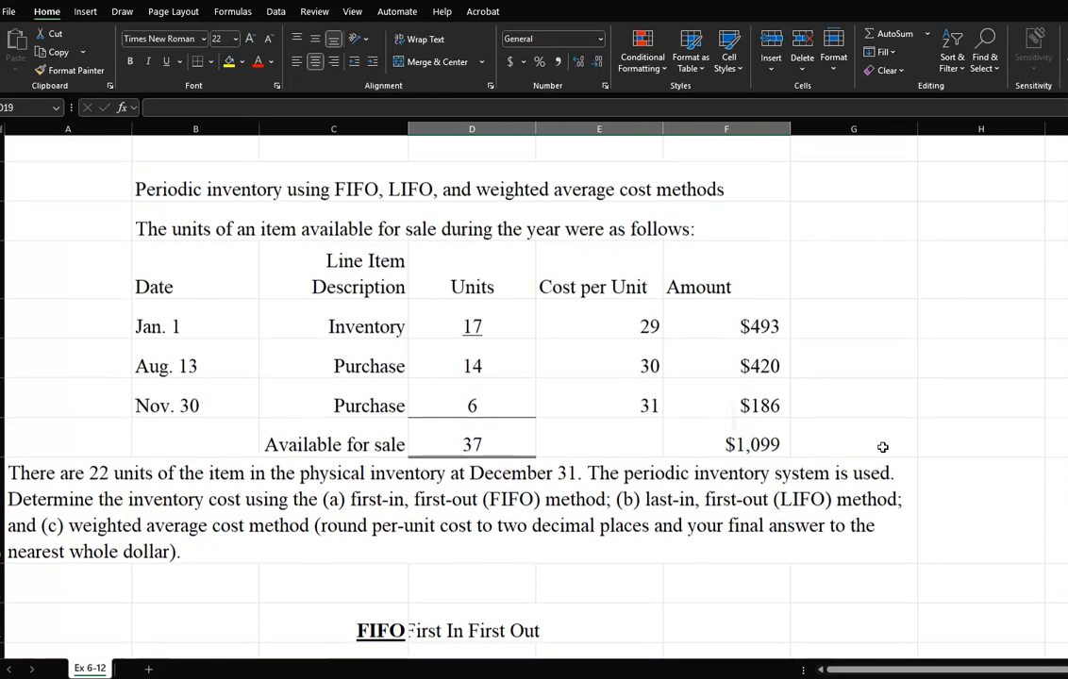
scroll(881, 447, "down", 1)
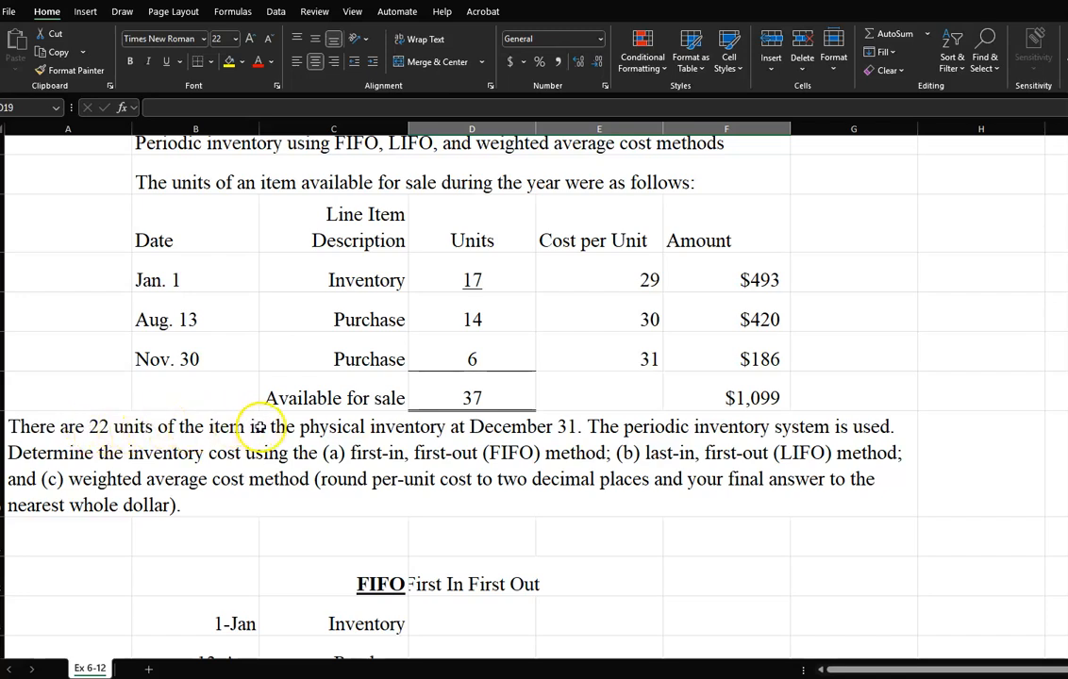
left_click(572, 427)
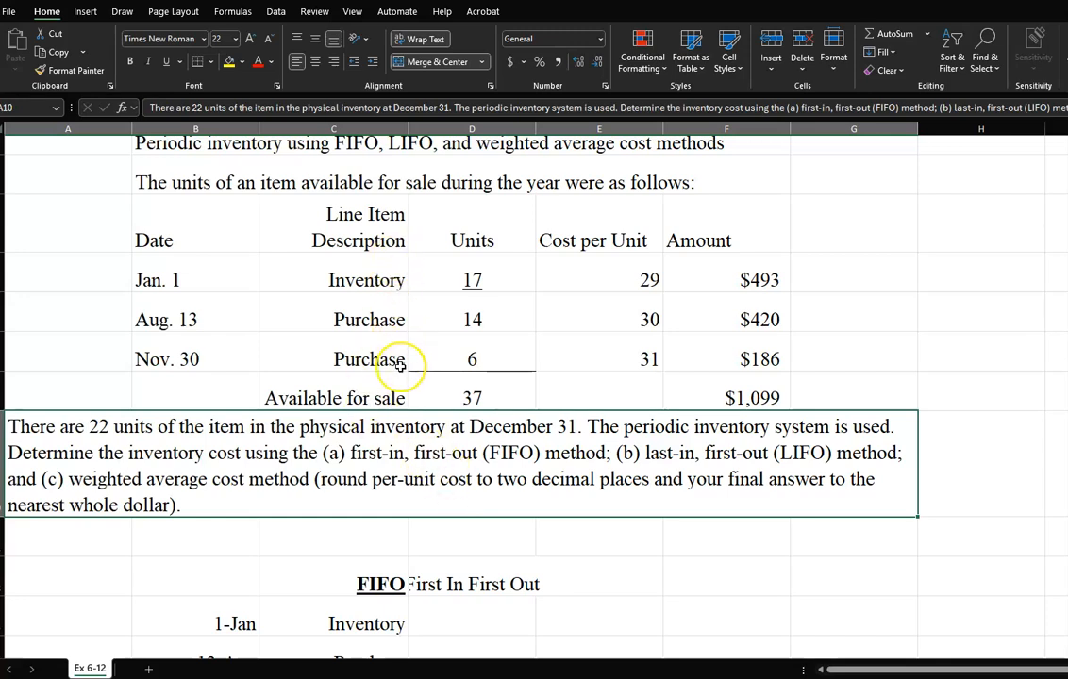
left_click(350, 398)
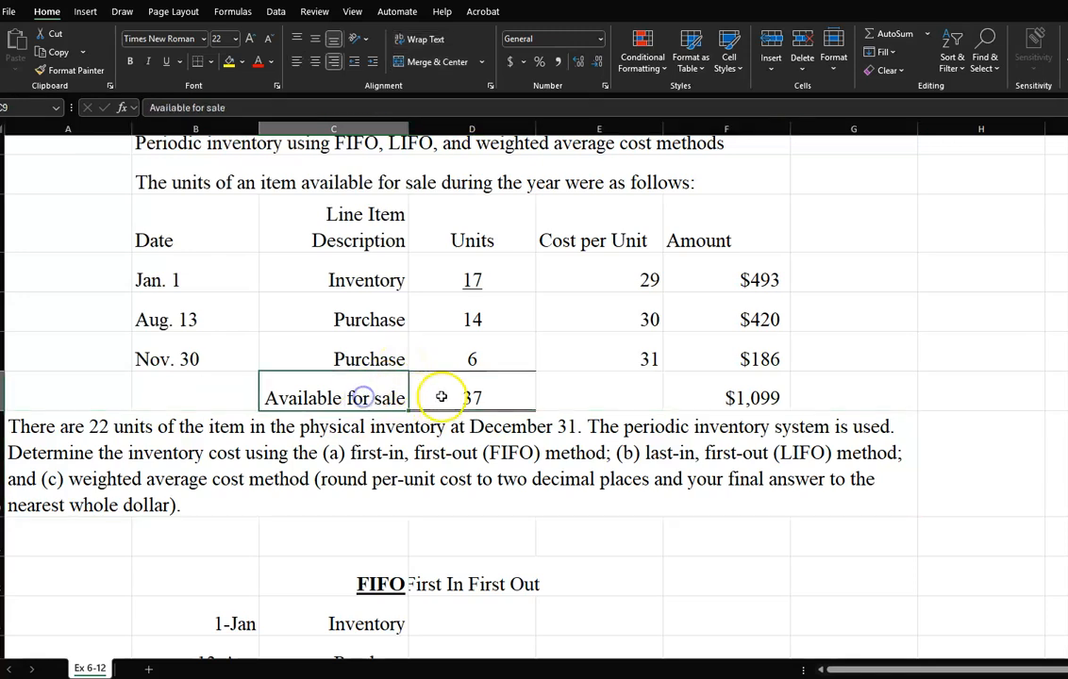
left_click(461, 394)
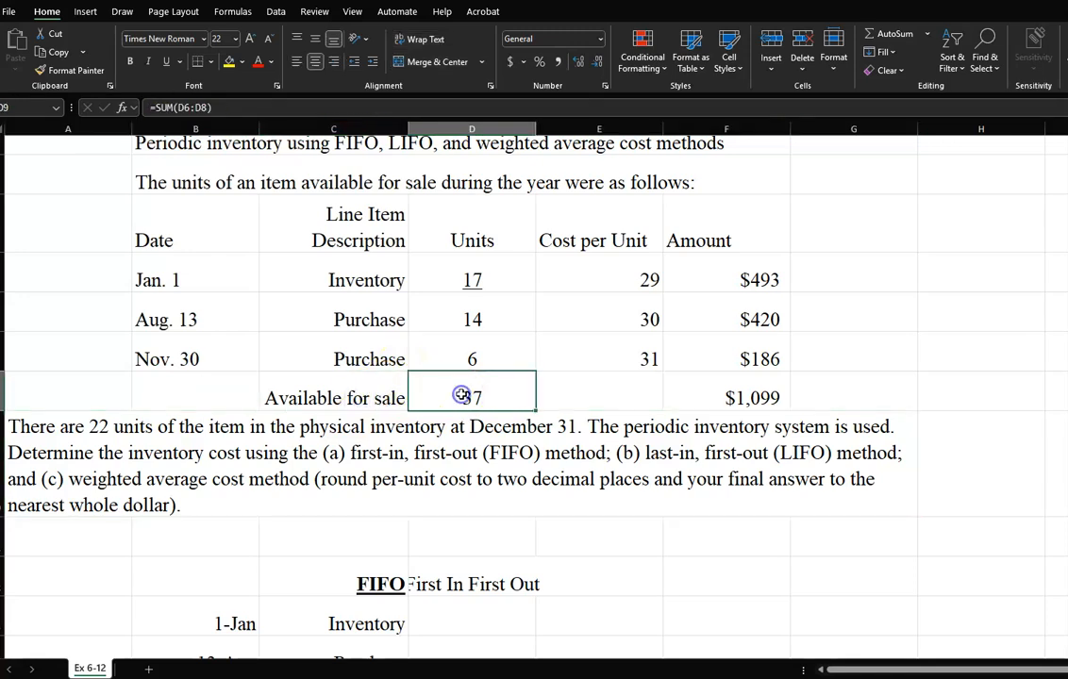
left_click(228, 423)
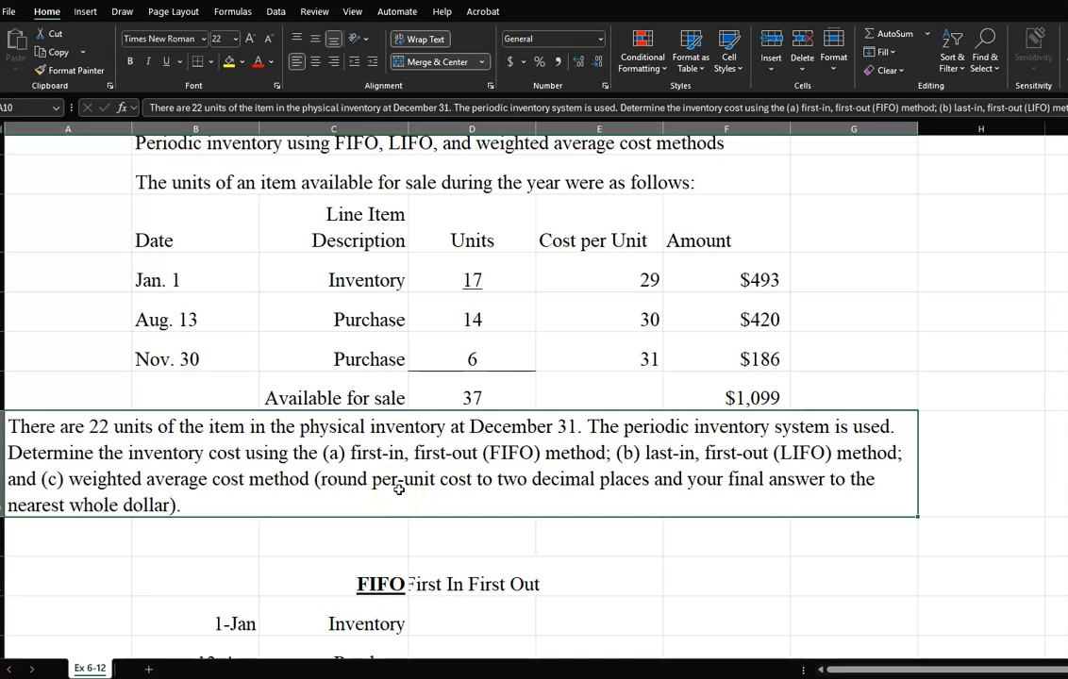
scroll(398, 488, "down", 2)
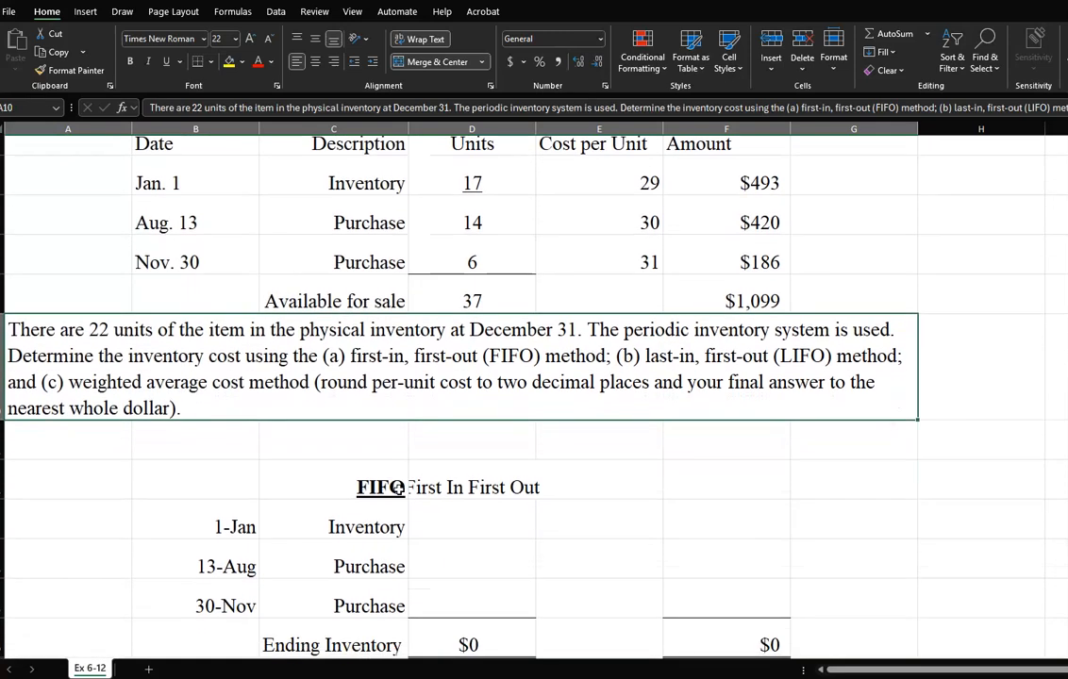
scroll(398, 488, "up", 2)
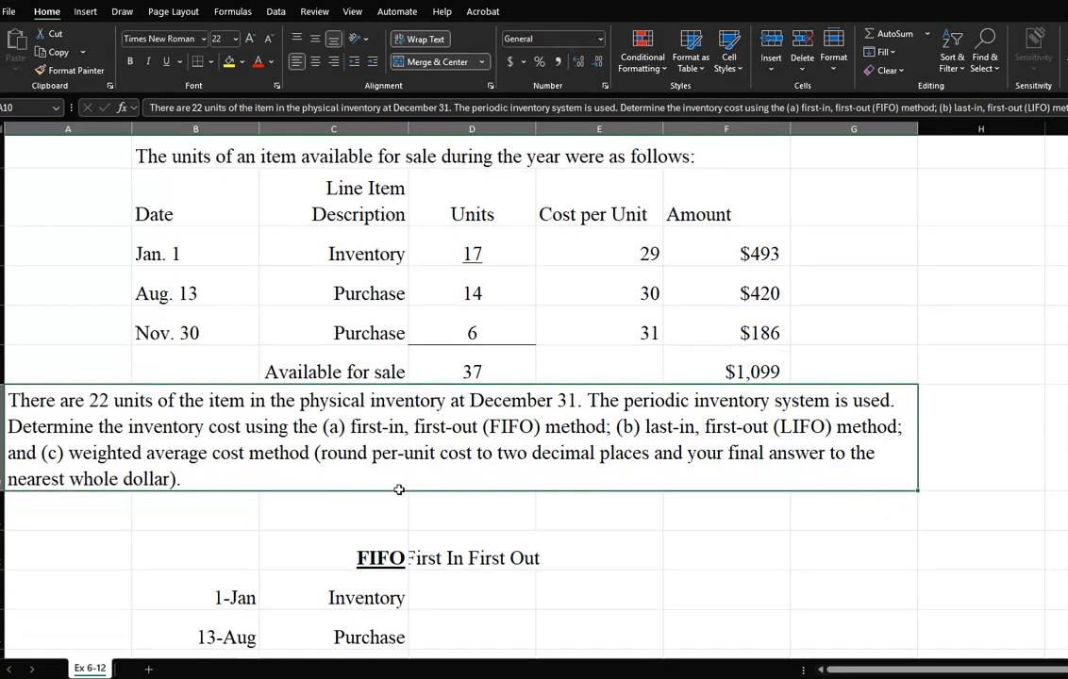
scroll(398, 489, "down", 1)
scroll(398, 490, "up", 3)
scroll(398, 491, "up", 1)
scroll(398, 490, "down", 2)
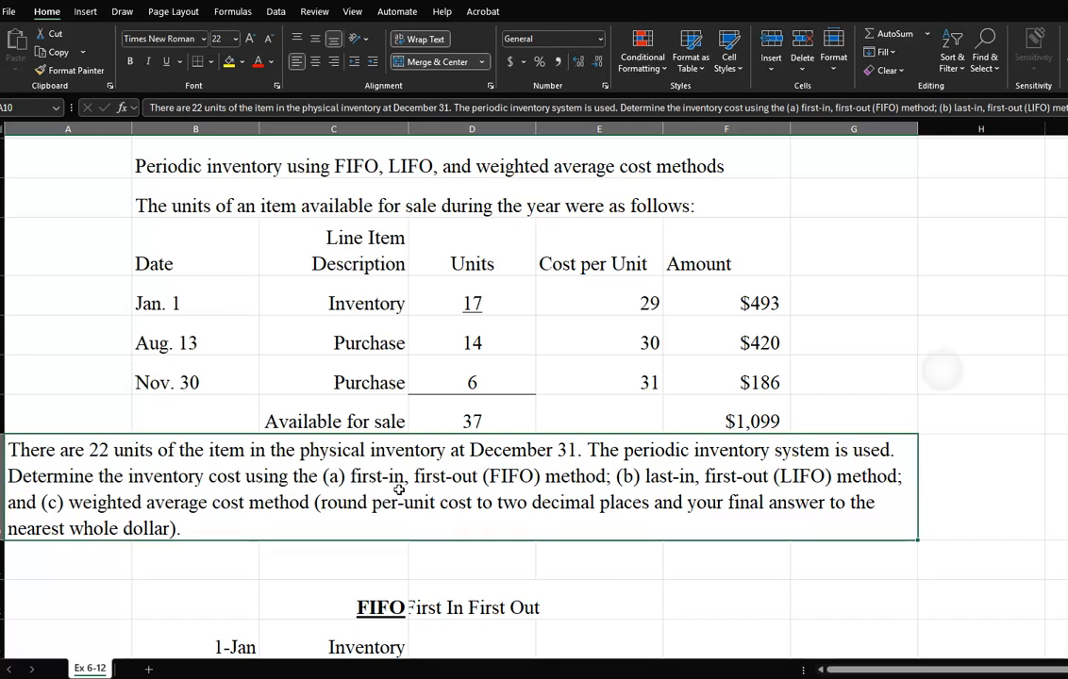
Widen column D so that the "First In First Out" heading fits inside its cell.
scroll(399, 489, "down", 2)
scroll(399, 490, "down", 1)
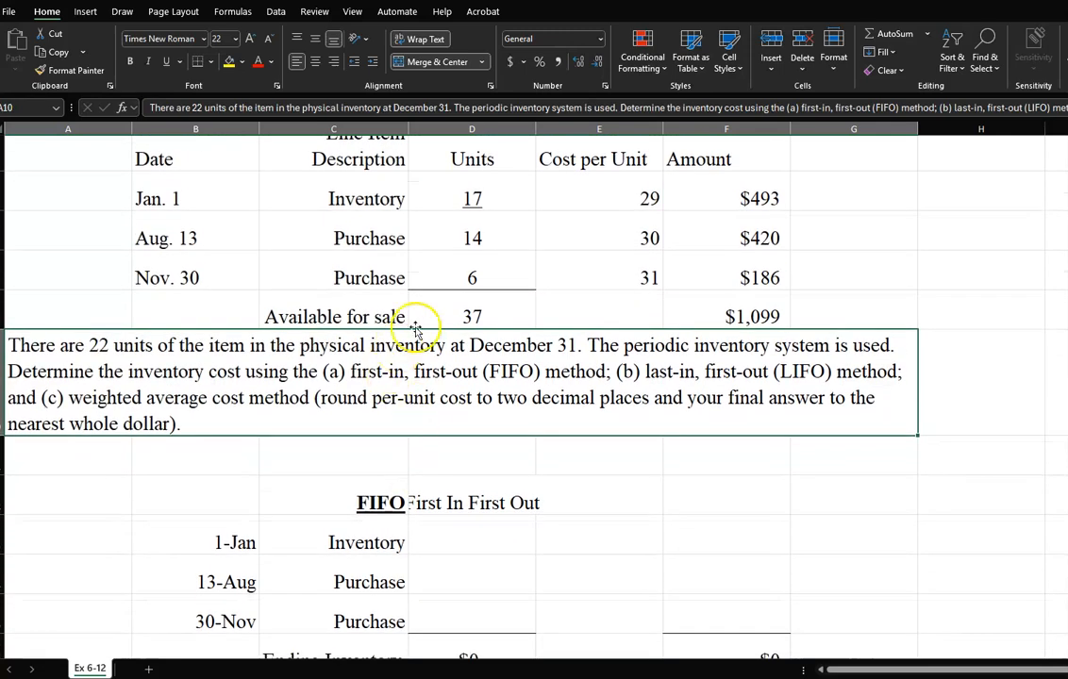
left_click_drag(534, 125, 558, 127)
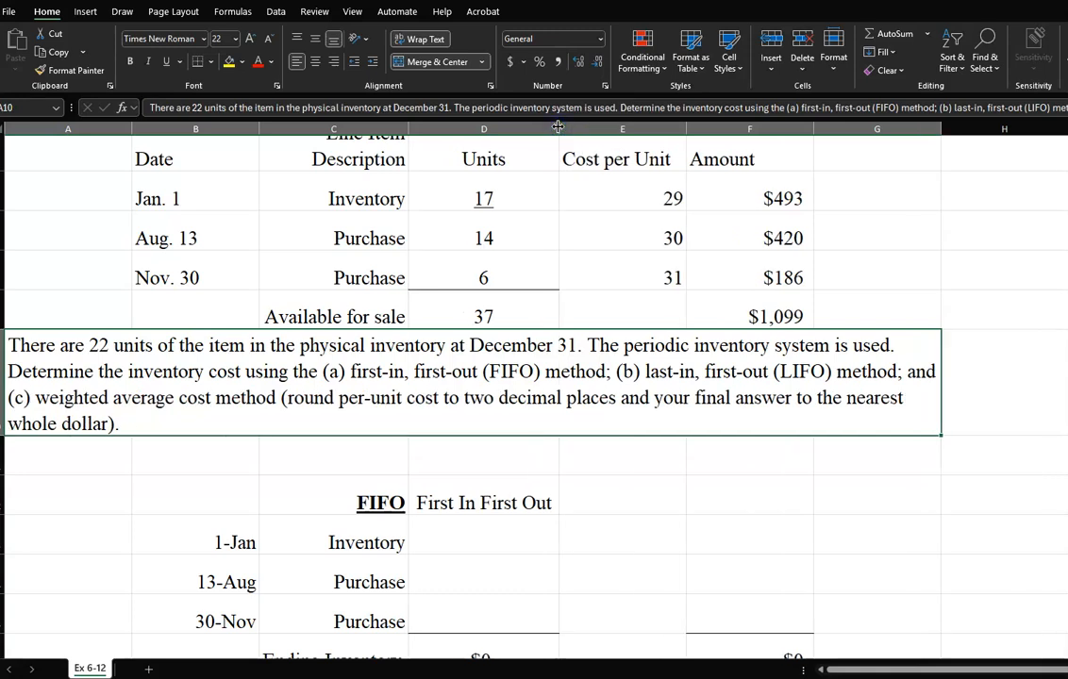
Remove the currency symbol from the FIFO ending inventory units in D16 by setting the format's symbol to None.
left_click(445, 312)
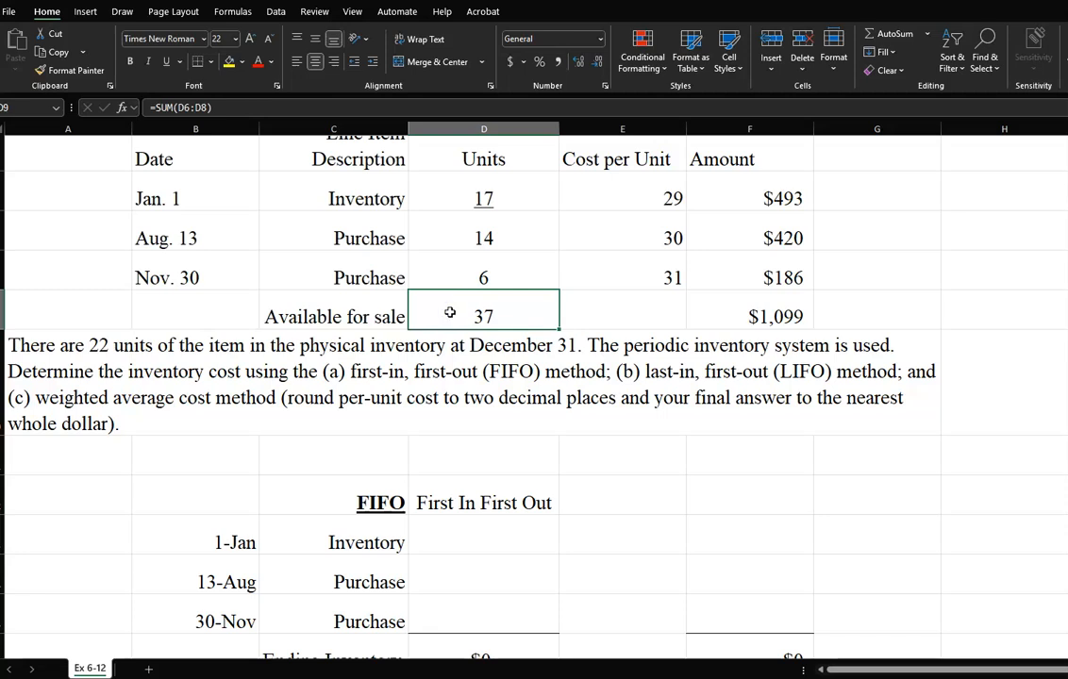
scroll(450, 312, "down", 3)
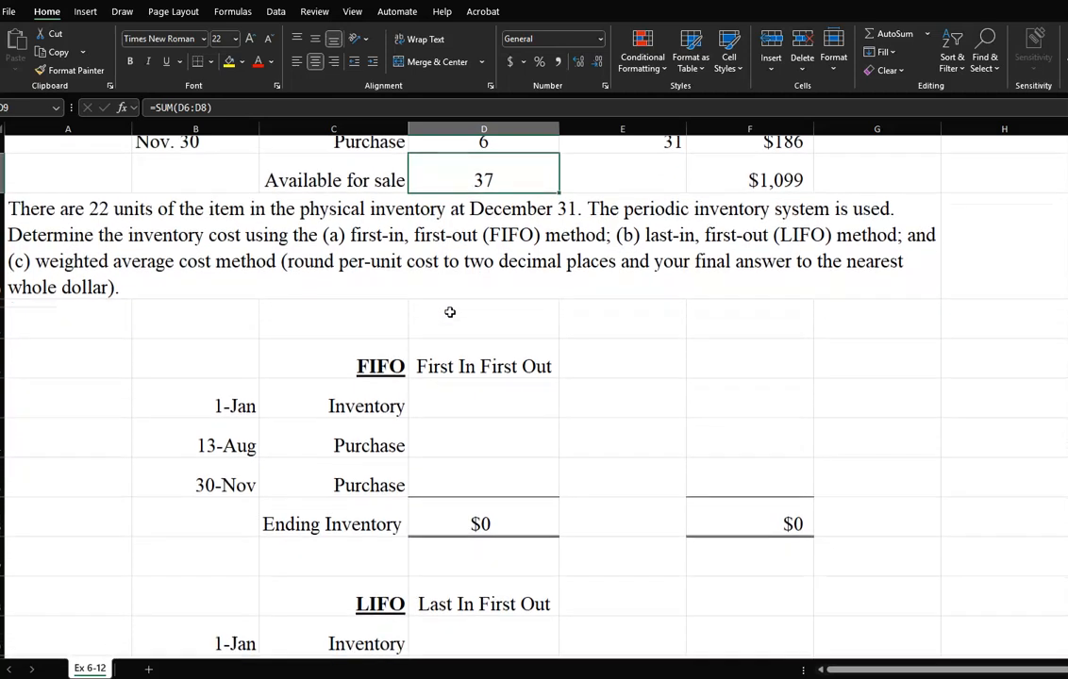
left_click(426, 518)
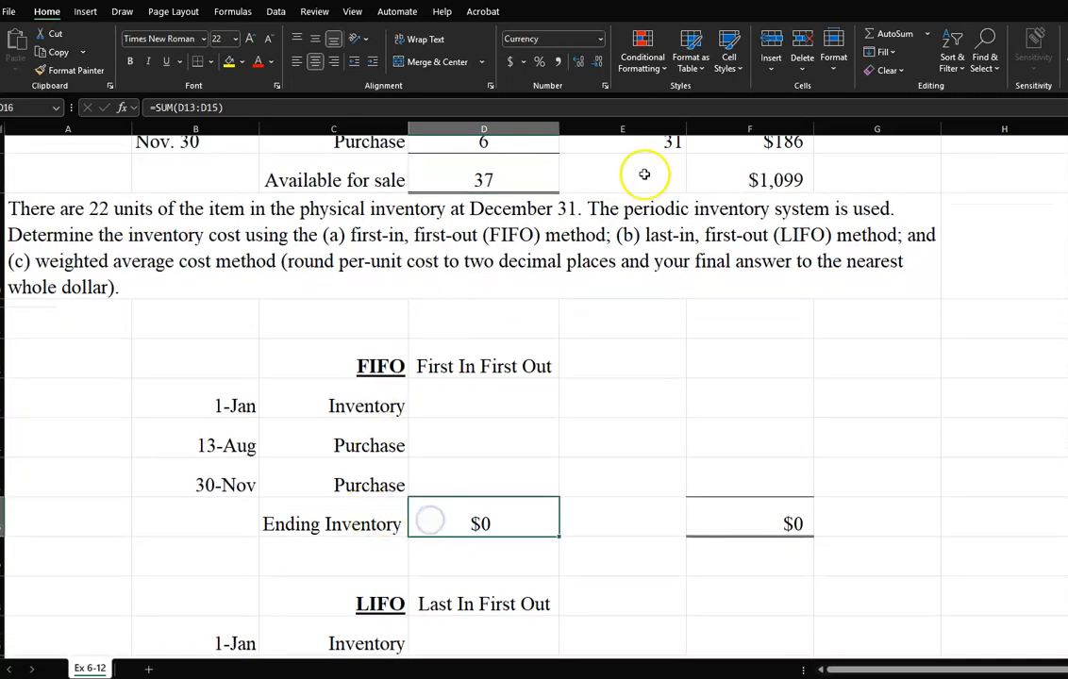
left_click(831, 66)
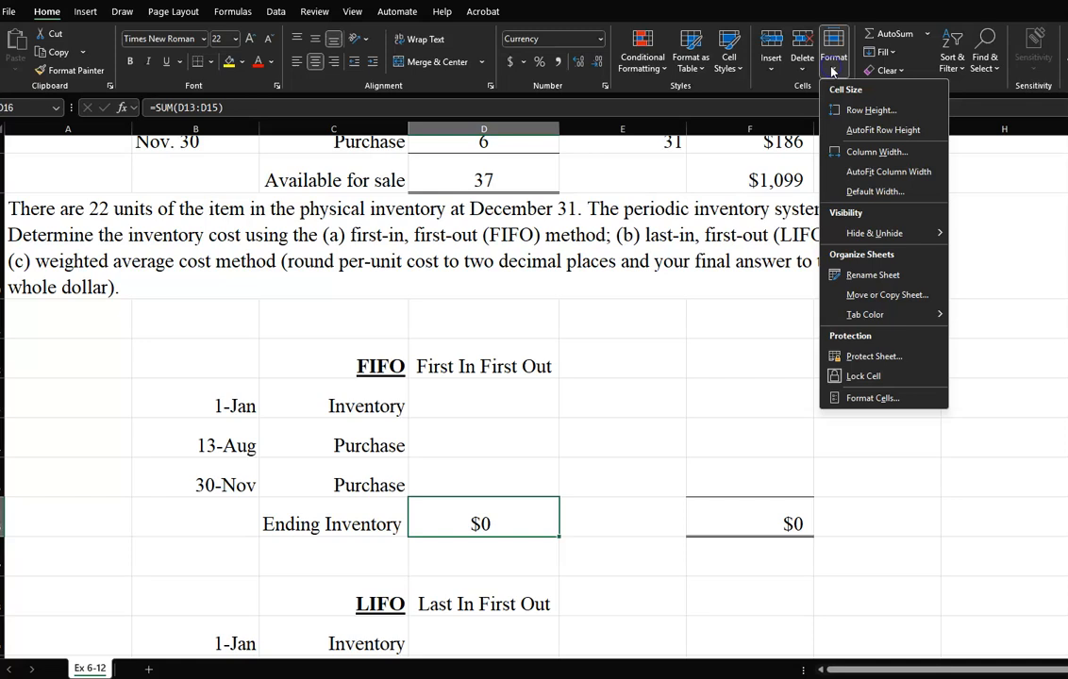
left_click(849, 395)
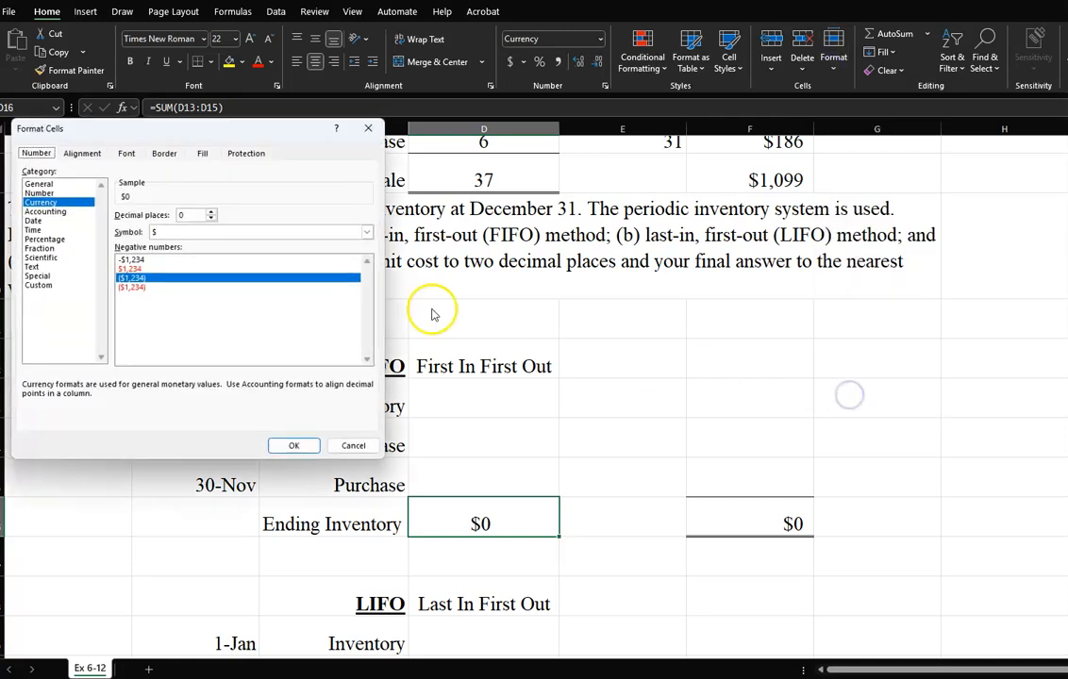
left_click(365, 232)
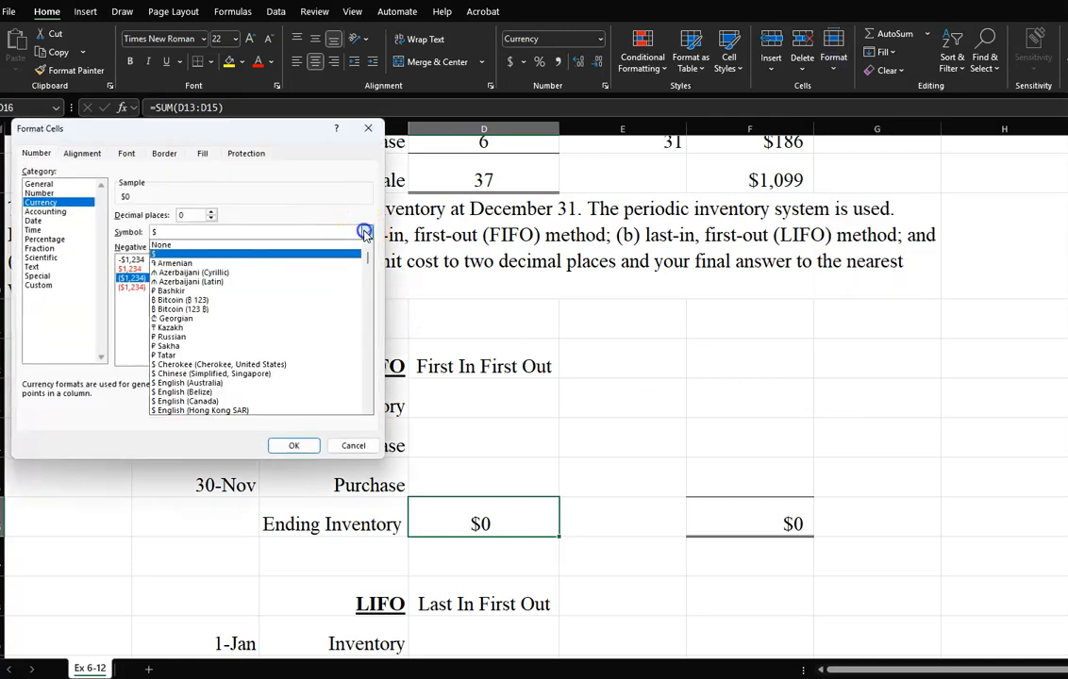
left_click(281, 244)
left_click(292, 446)
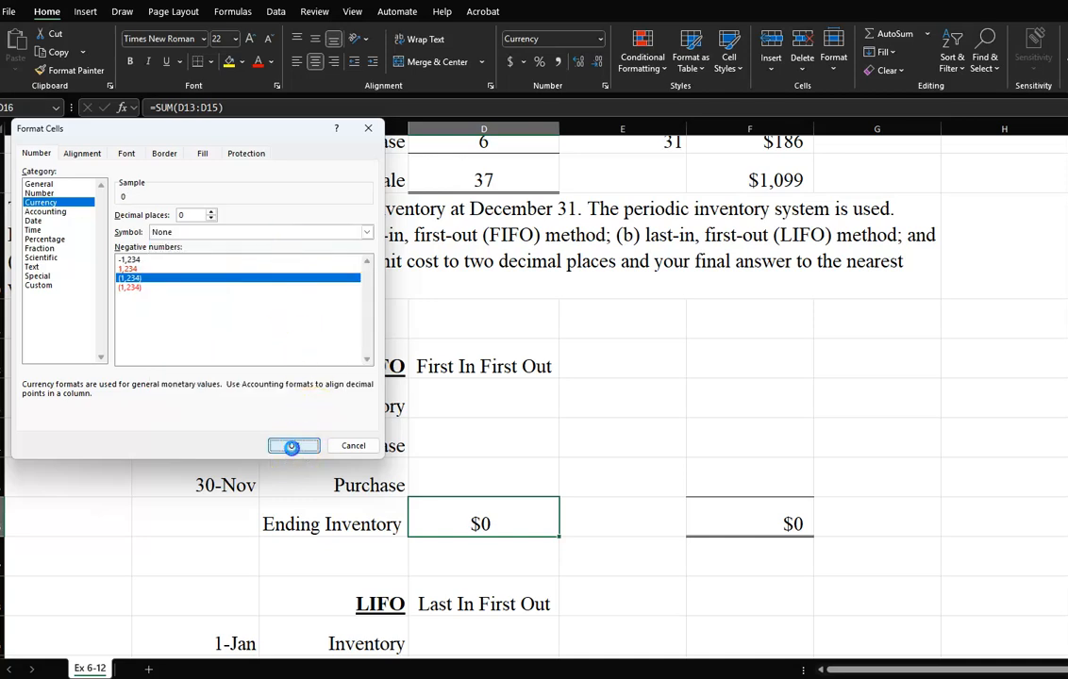
Enter 2 as the units remaining from the January 1 inventory in the FIFO section.
scroll(696, 303, "up", 2)
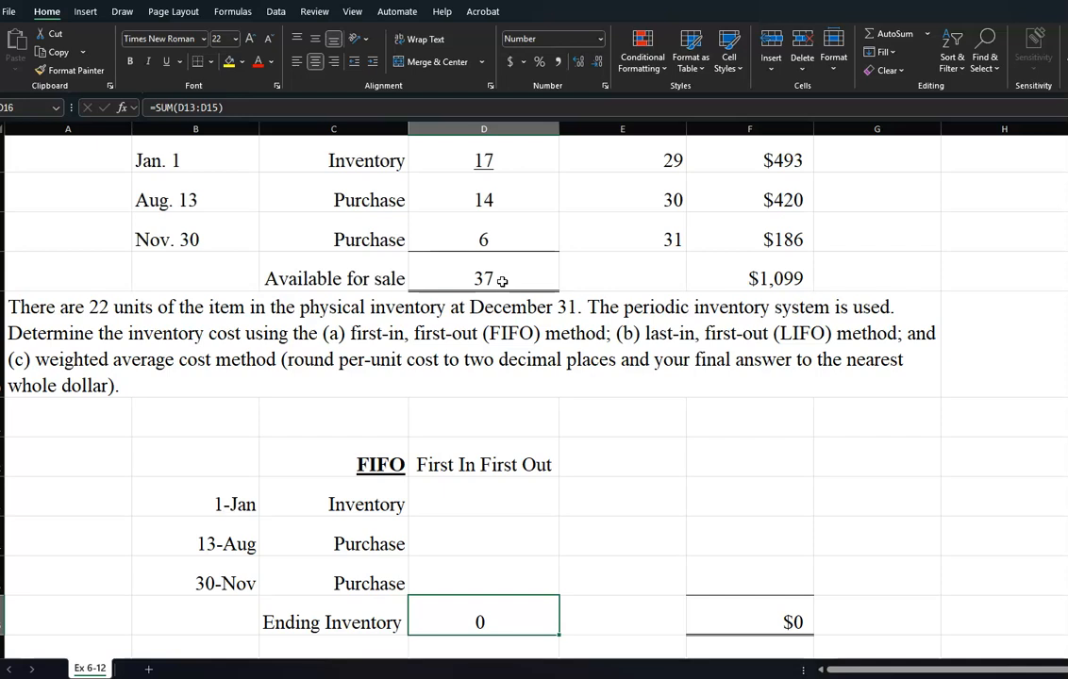
left_click(515, 164)
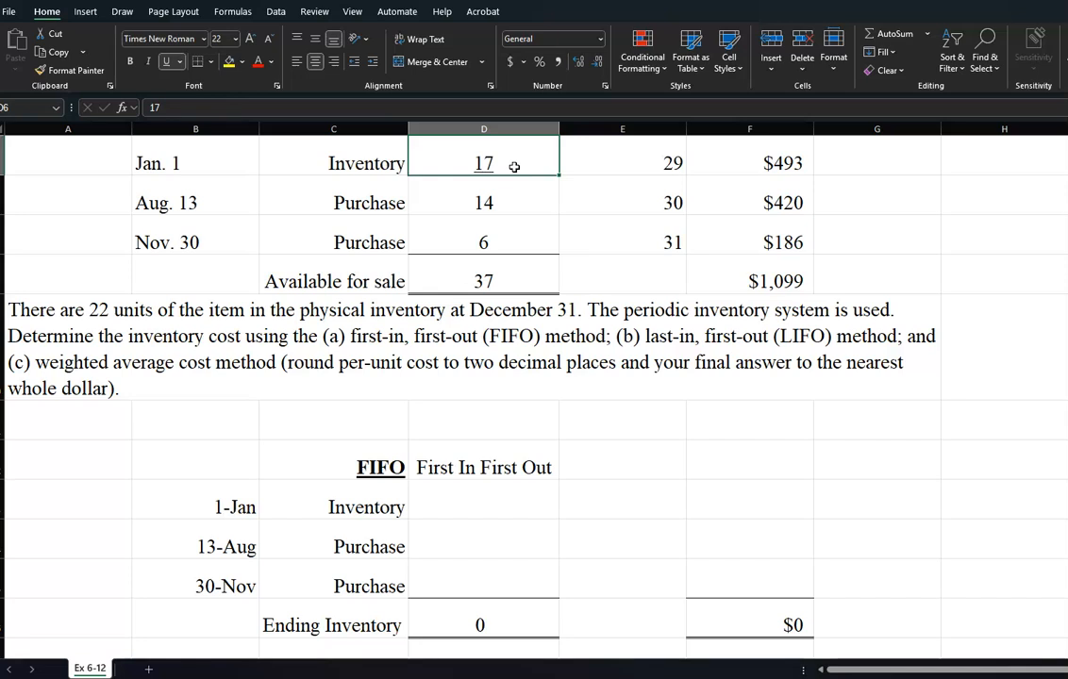
left_click(439, 500)
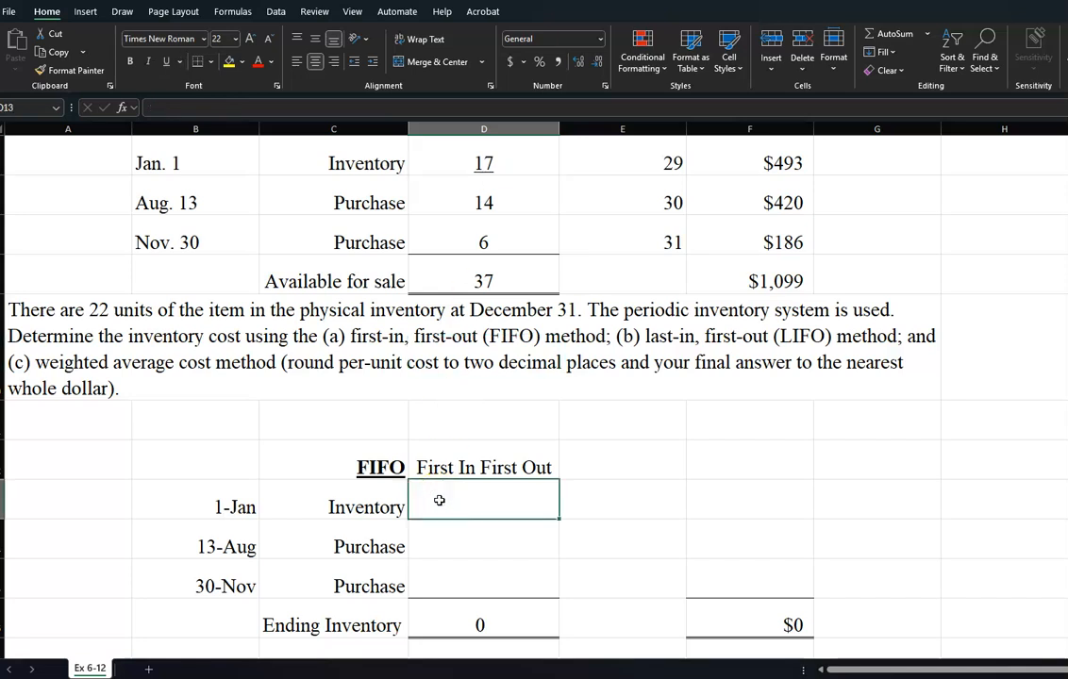
type("2")
key("Return")
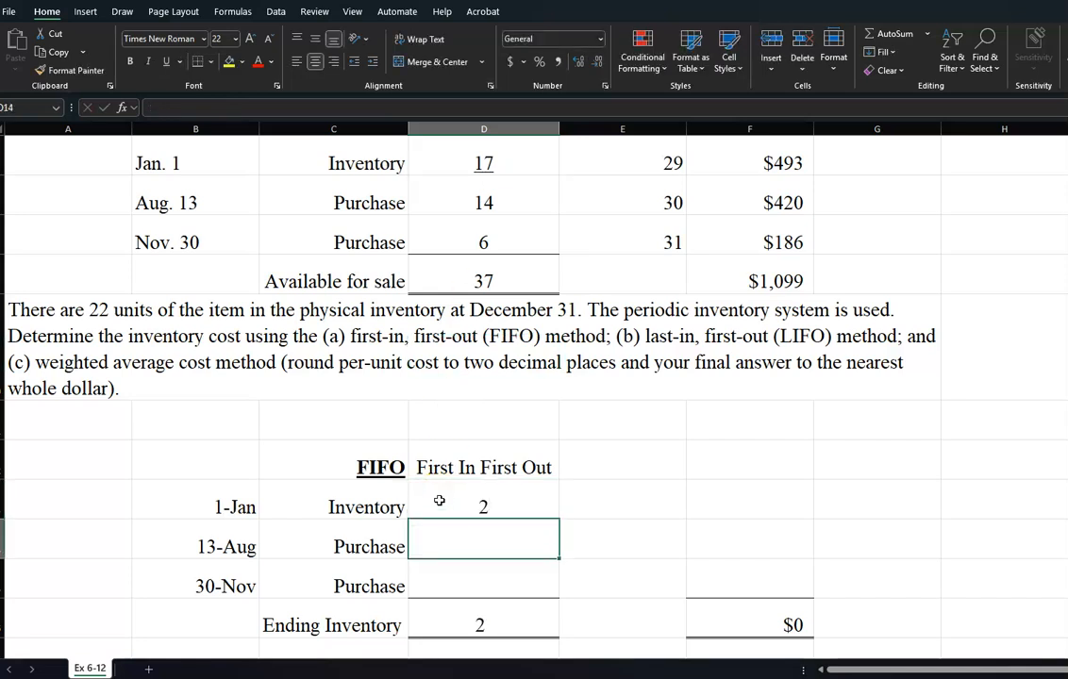
Copy the units, unit costs and amounts of the Aug. 13 and Nov. 30 purchases into the matching FIFO rows.
left_click_drag(487, 204, 728, 234)
right_click(611, 216)
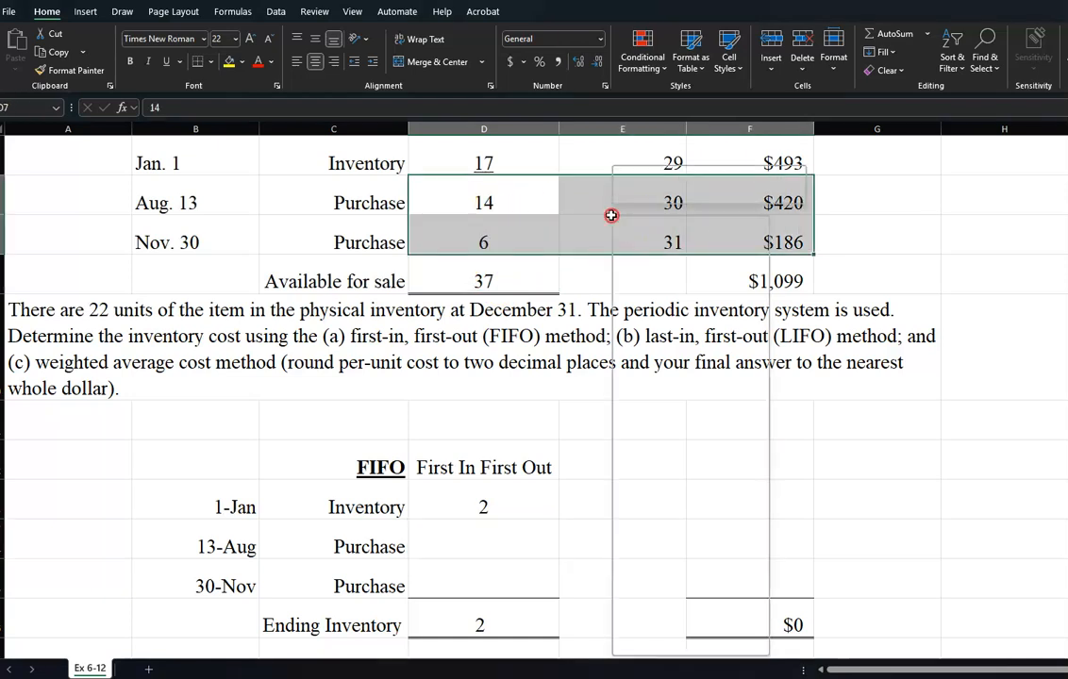
left_click(639, 268)
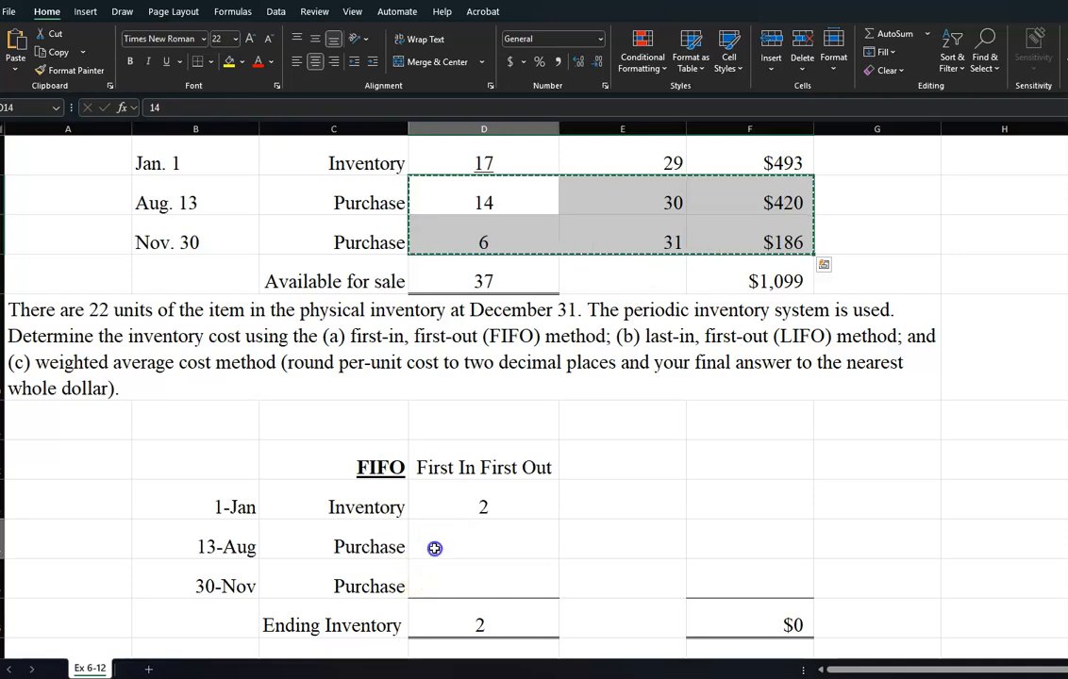
left_click(434, 548)
right_click(434, 548)
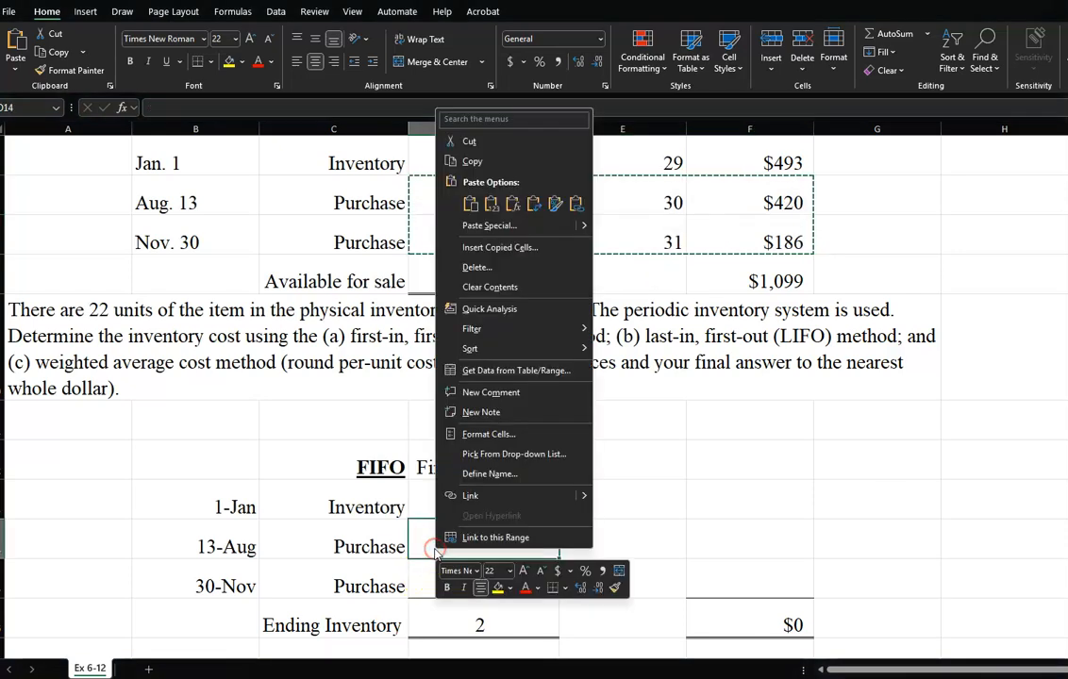
left_click(469, 202)
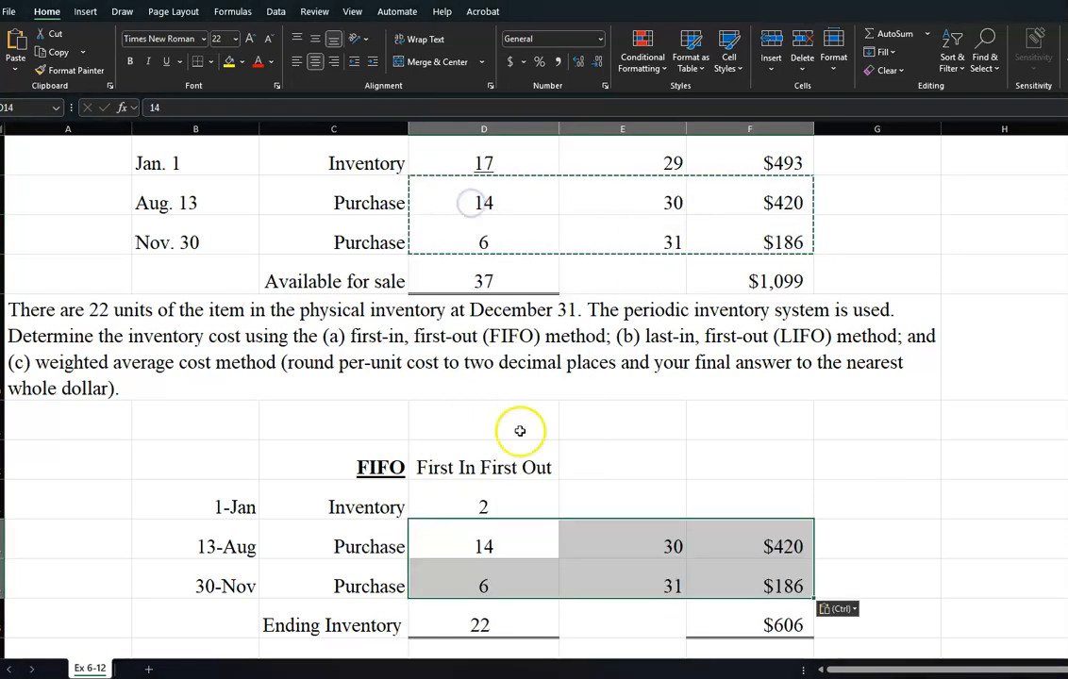
Enter a unit cost of 29 for the FIFO January 1 inventory and calculate its amount with =D13*E13 in F13.
left_click(474, 625)
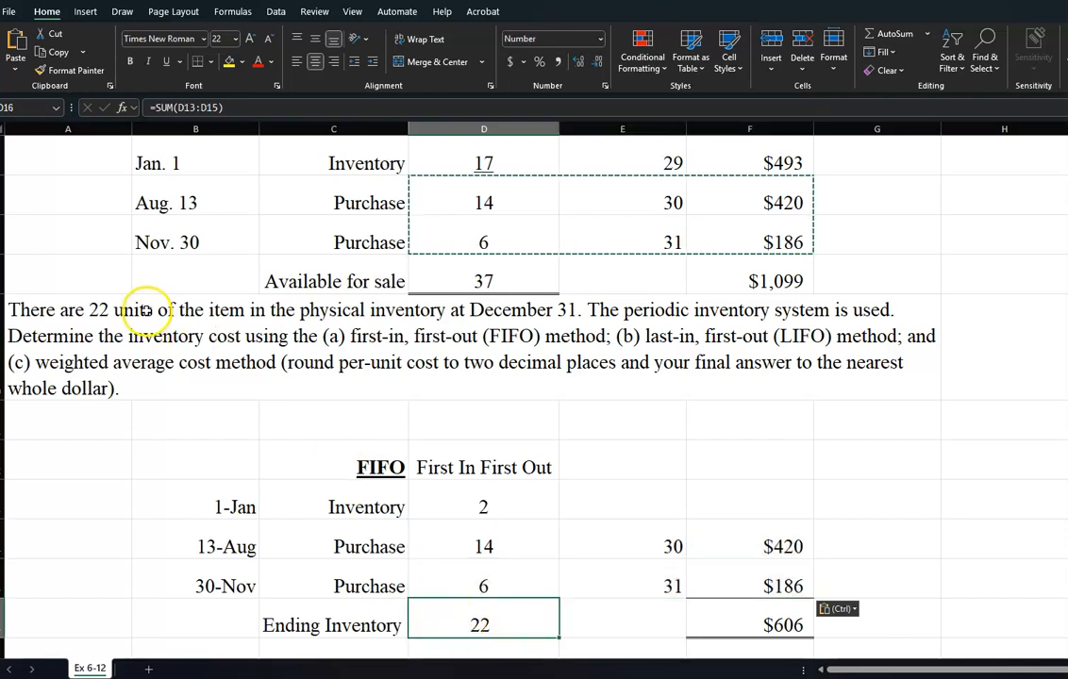
left_click(650, 491)
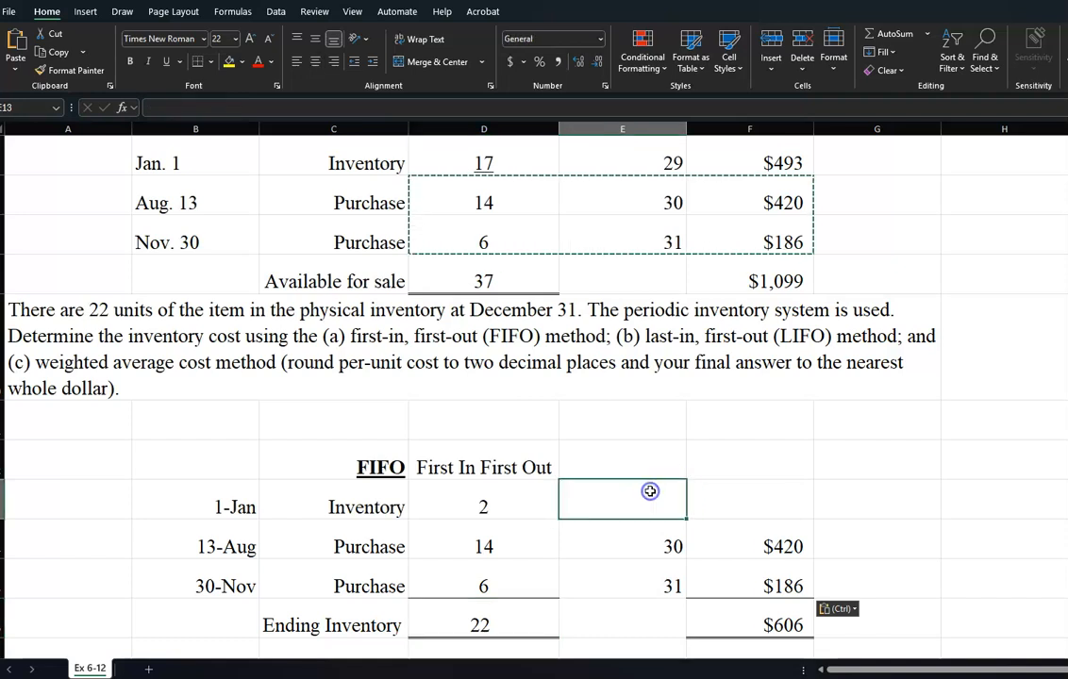
type("29")
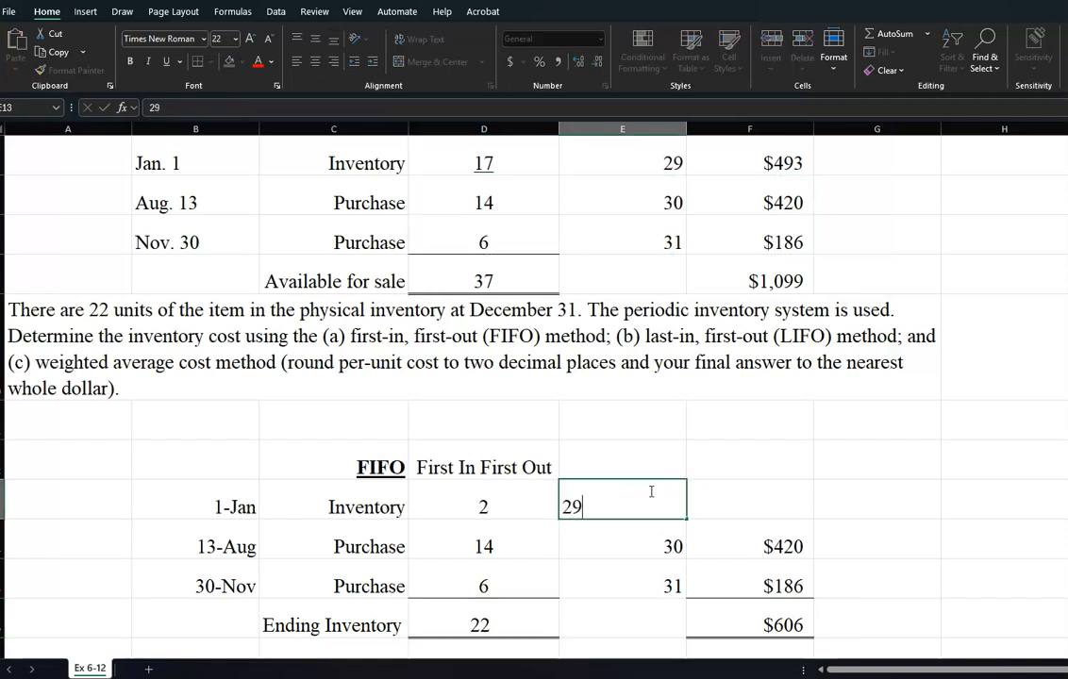
left_click(764, 504)
type("=")
left_click(514, 512)
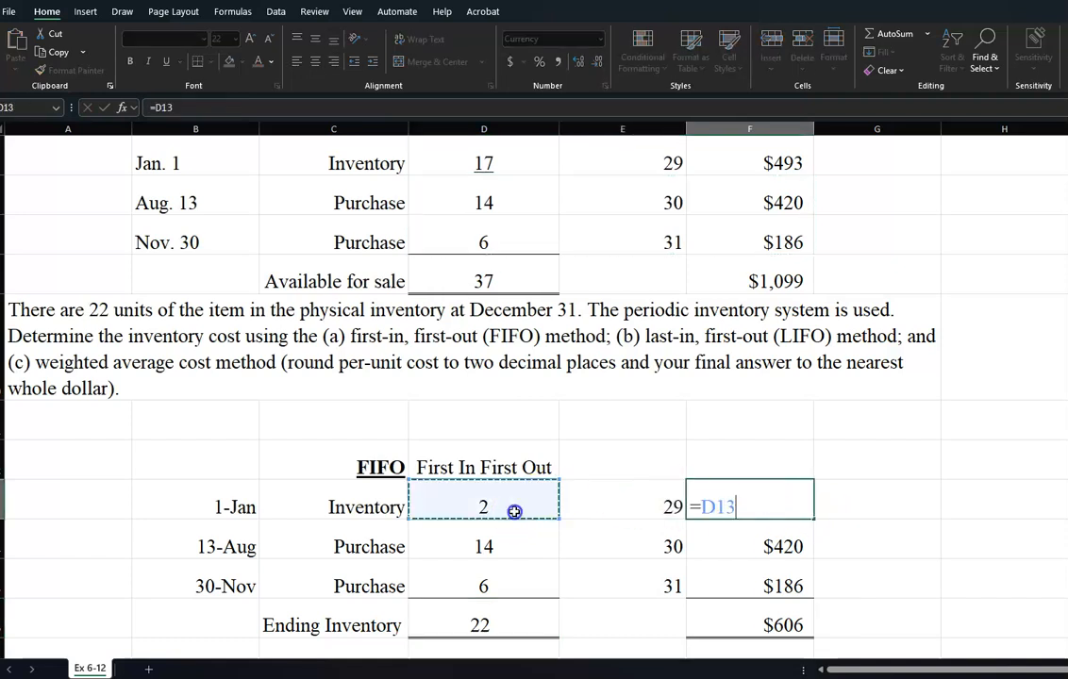
type("*")
left_click(564, 500)
key("Return")
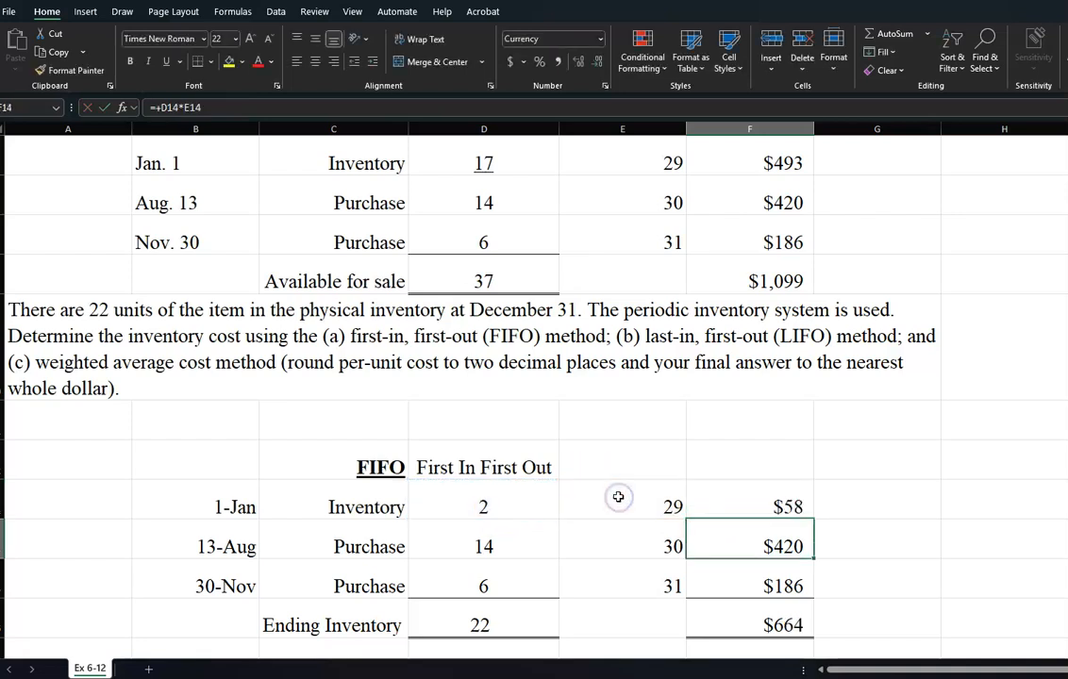
Highlight the FIFO ending inventory amount in F16 with yellow fill and label it "FIFO Ending Inventory" in G16.
left_click(769, 624)
left_click(229, 62)
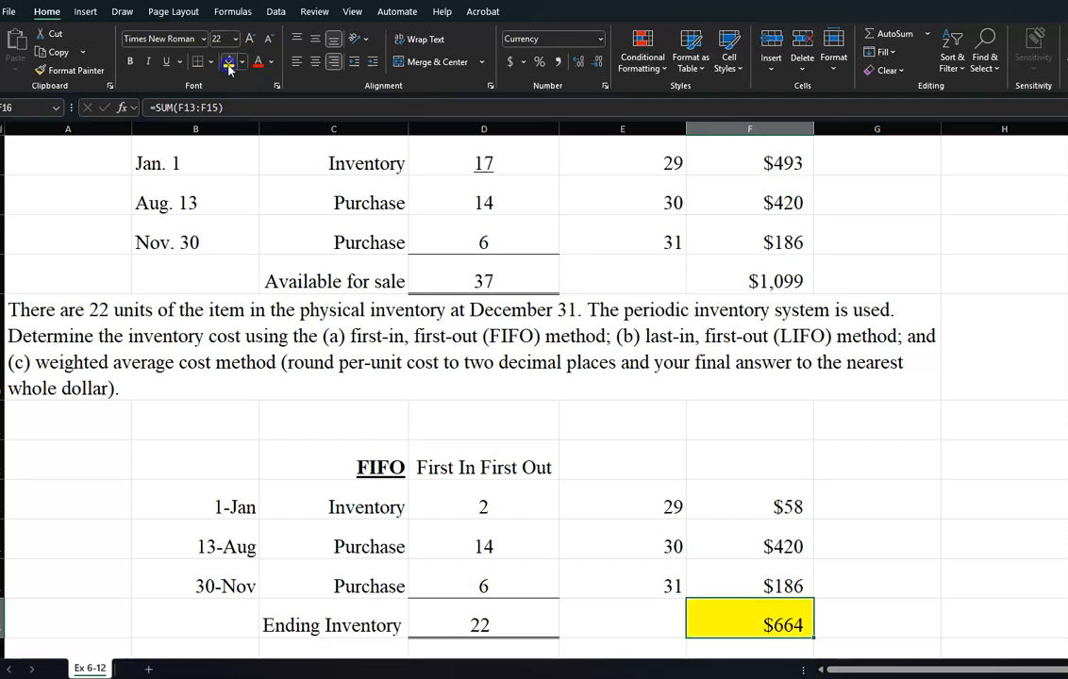
left_click(830, 608)
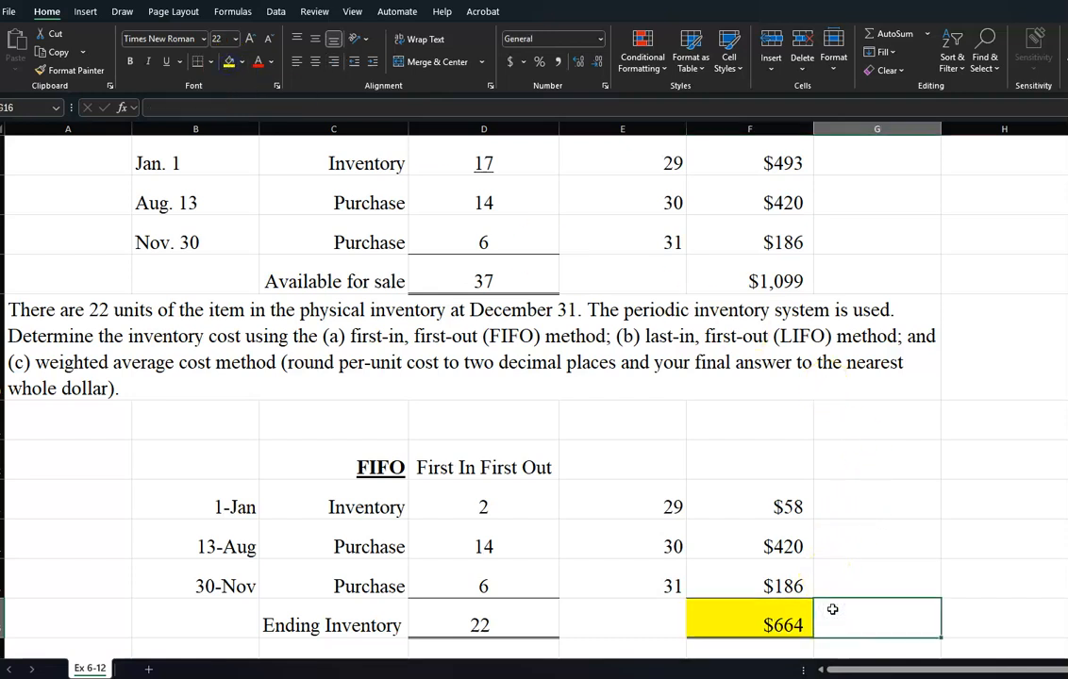
type("FIFO End")
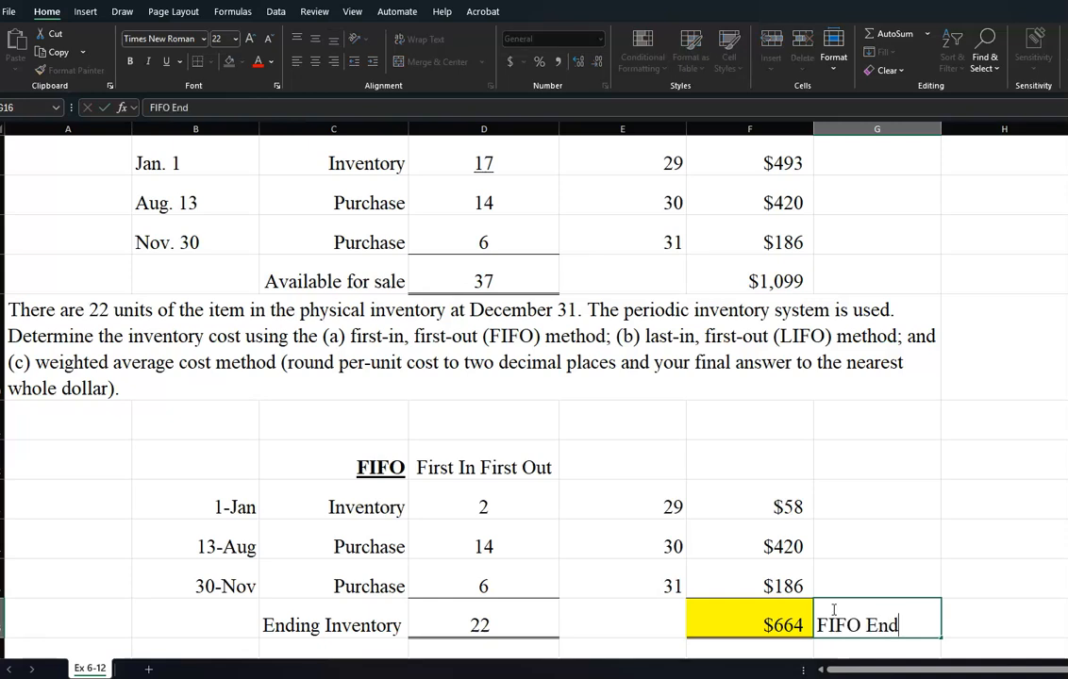
type("ing Inve")
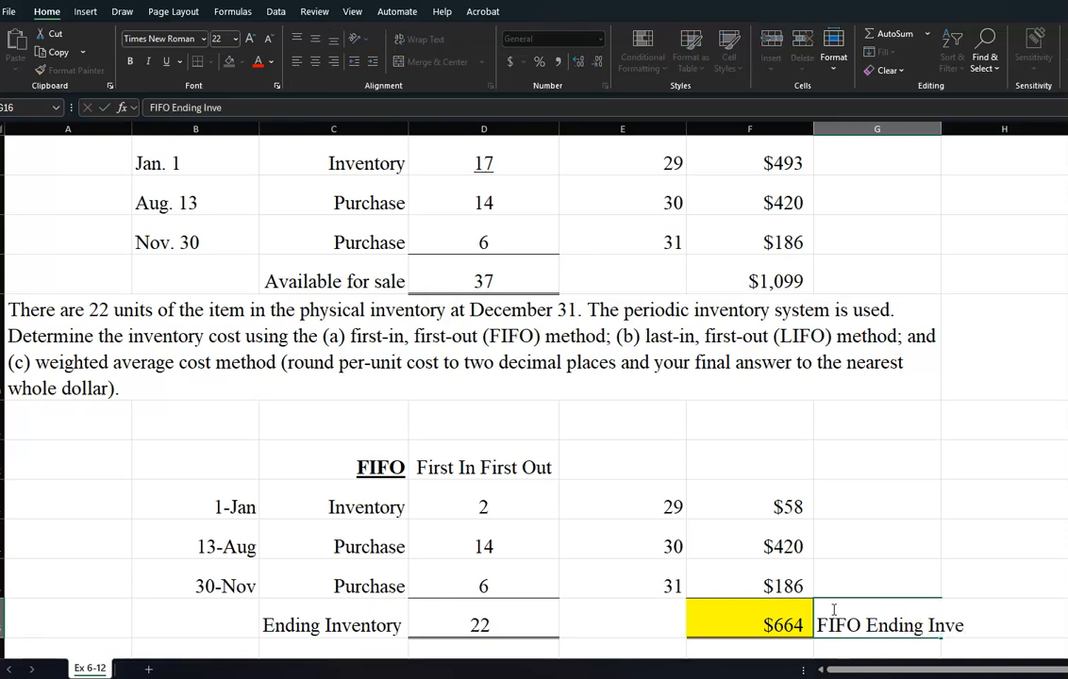
type("ntory")
scroll(832, 609, "down", 3)
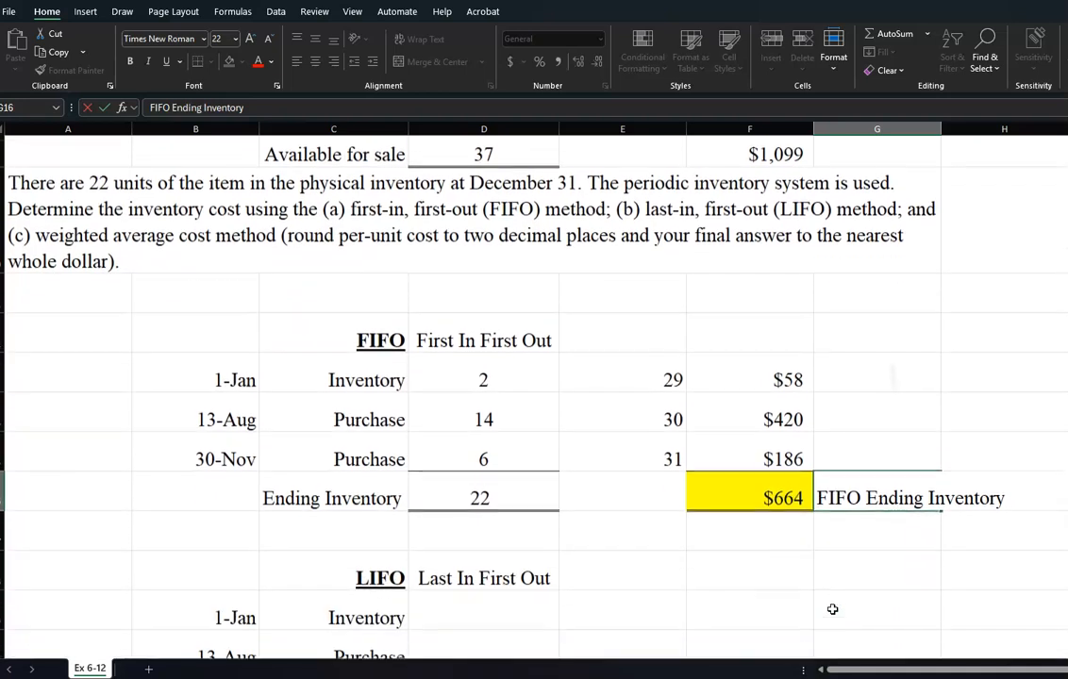
Copy the units, unit costs and amounts of all three goods available lines (D6:F8) into the LIFO section starting at D19.
scroll(833, 609, "up", 4)
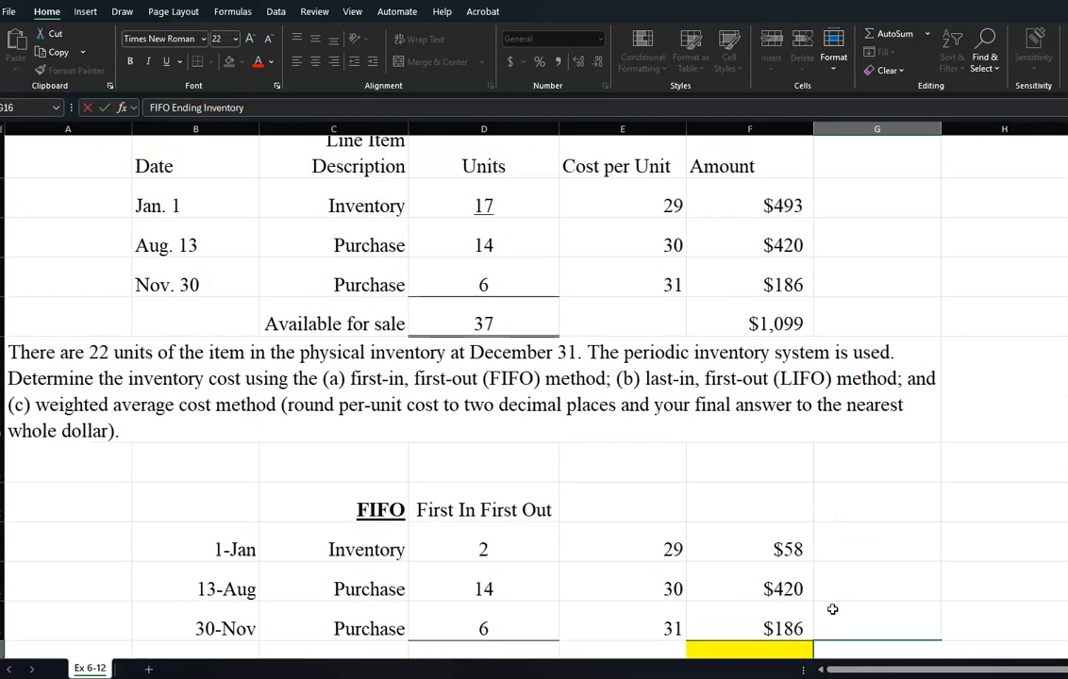
left_click_drag(498, 209, 764, 280)
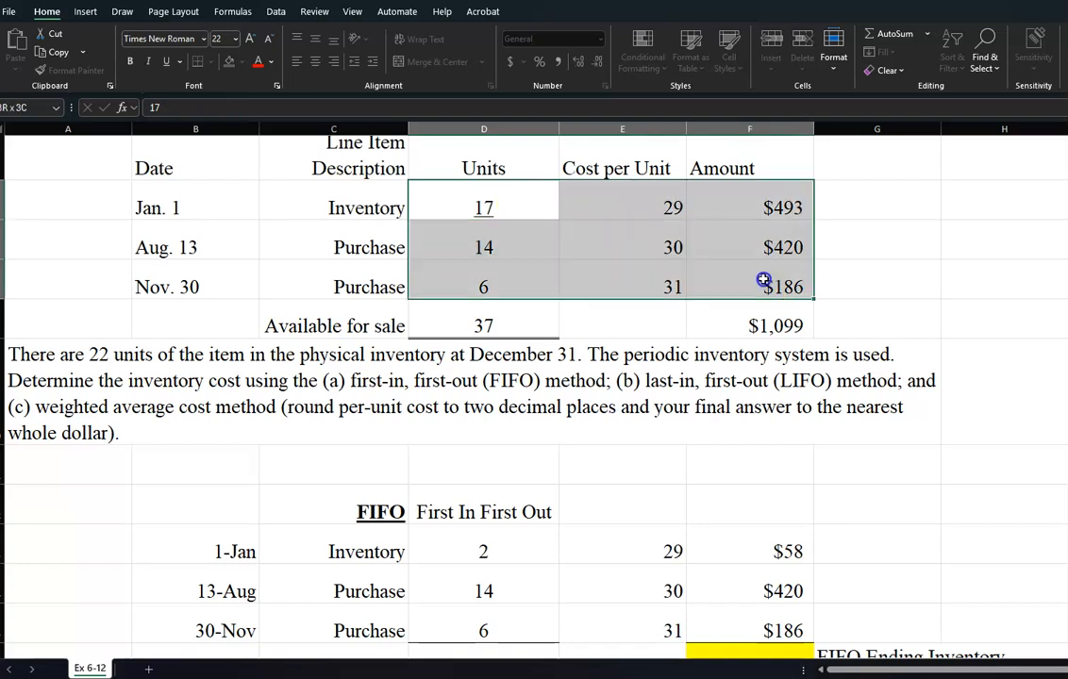
right_click(579, 248)
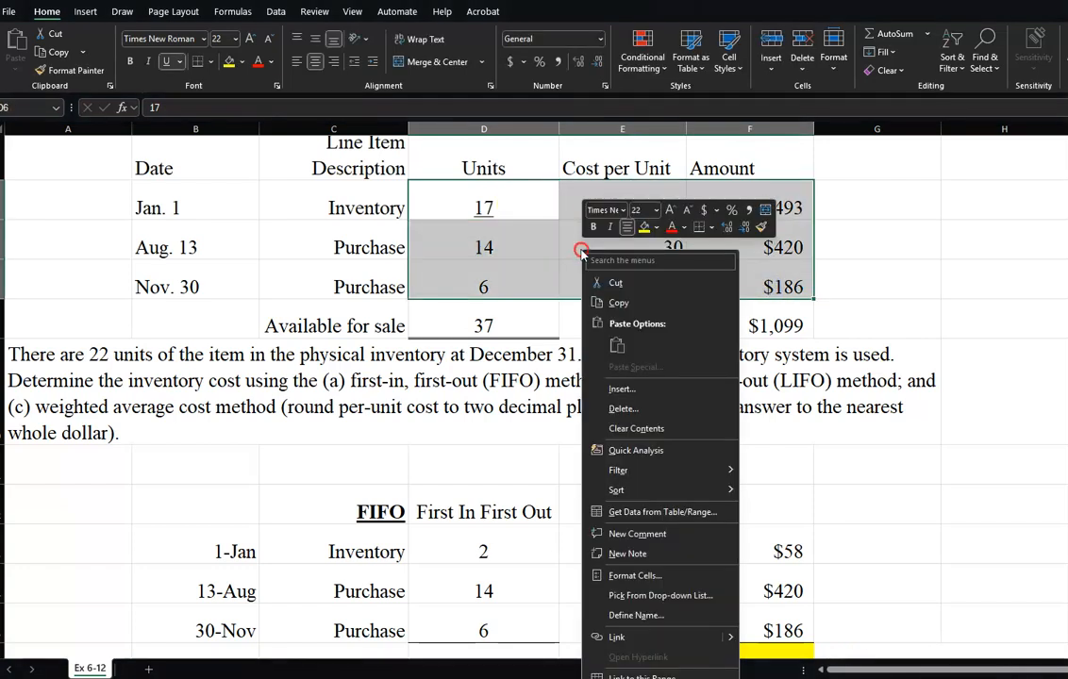
left_click(617, 303)
scroll(615, 301, "down", 4)
scroll(615, 301, "up", 1)
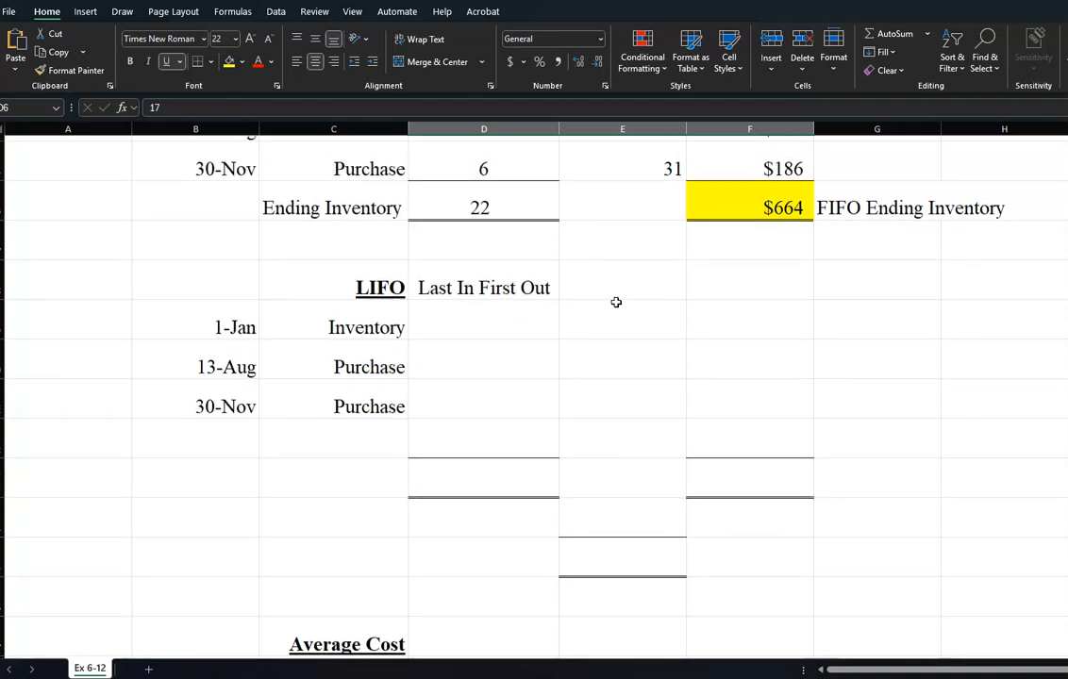
left_click(492, 323)
right_click(496, 318)
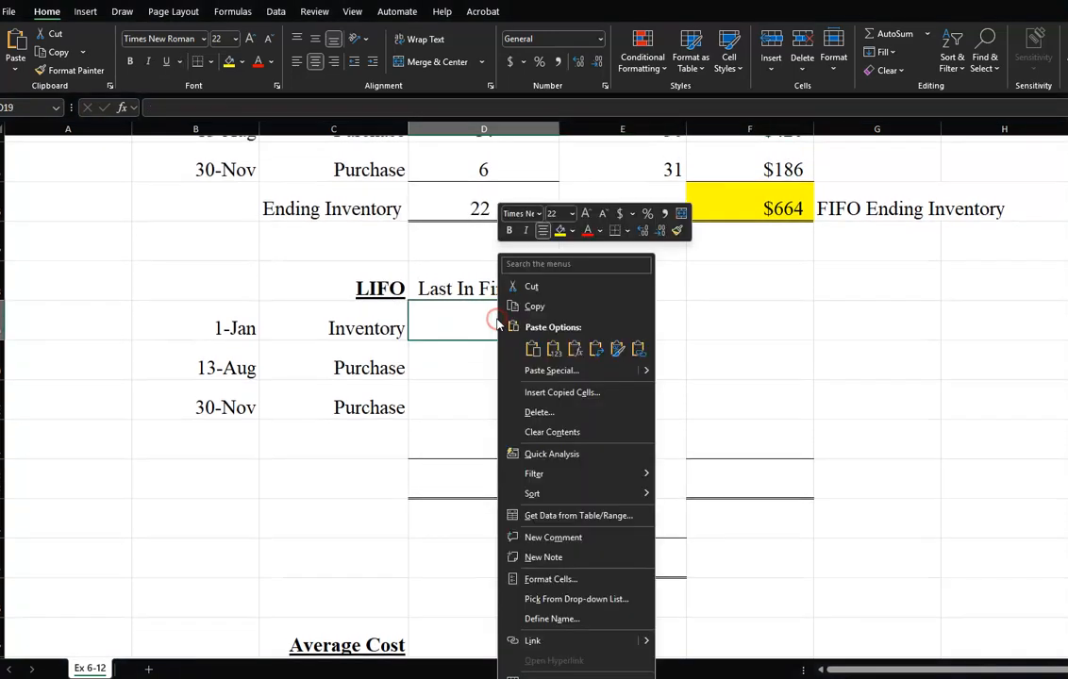
left_click(522, 347)
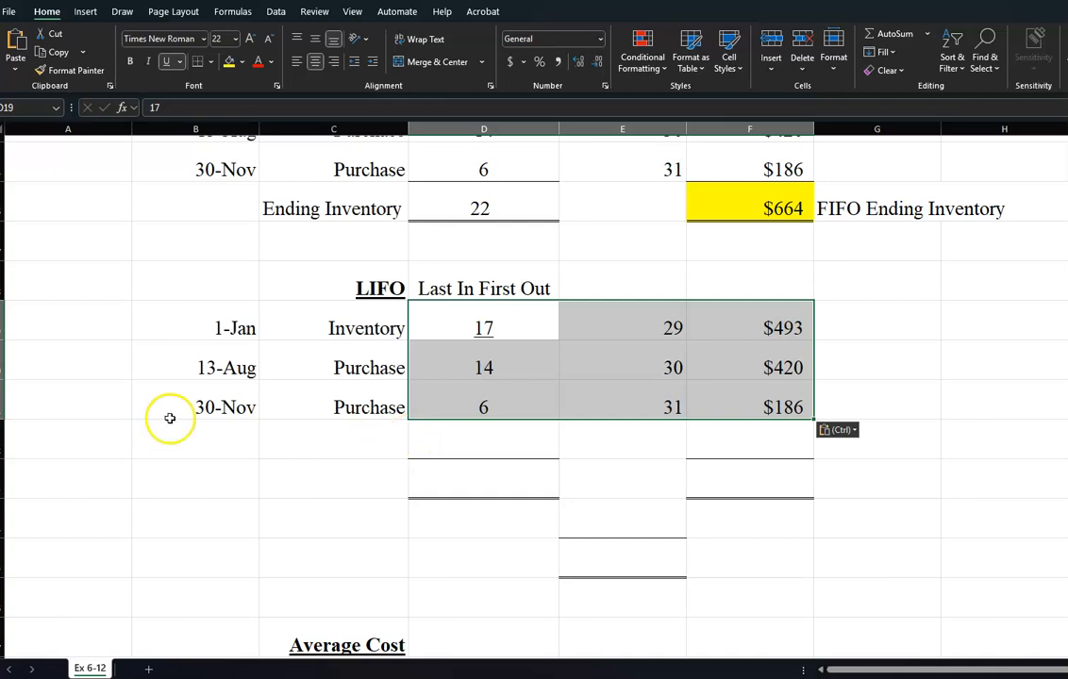
Delete the empty sheet row 22 beneath the LIFO November 30 purchase.
left_click(0, 438)
left_click(2, 438)
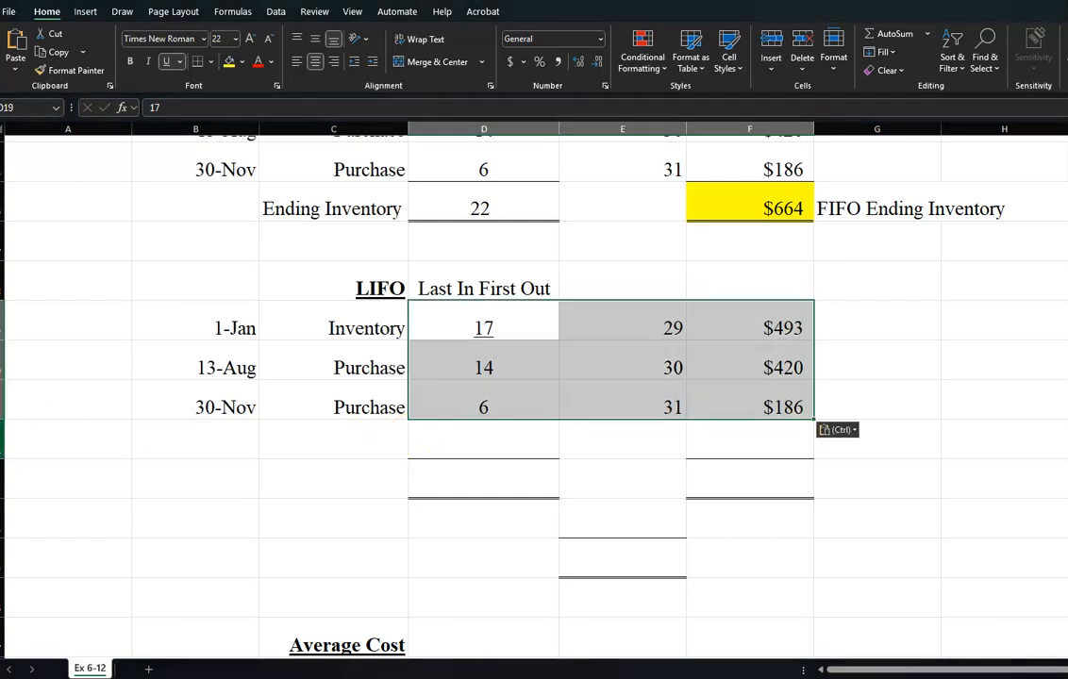
left_click(33, 433)
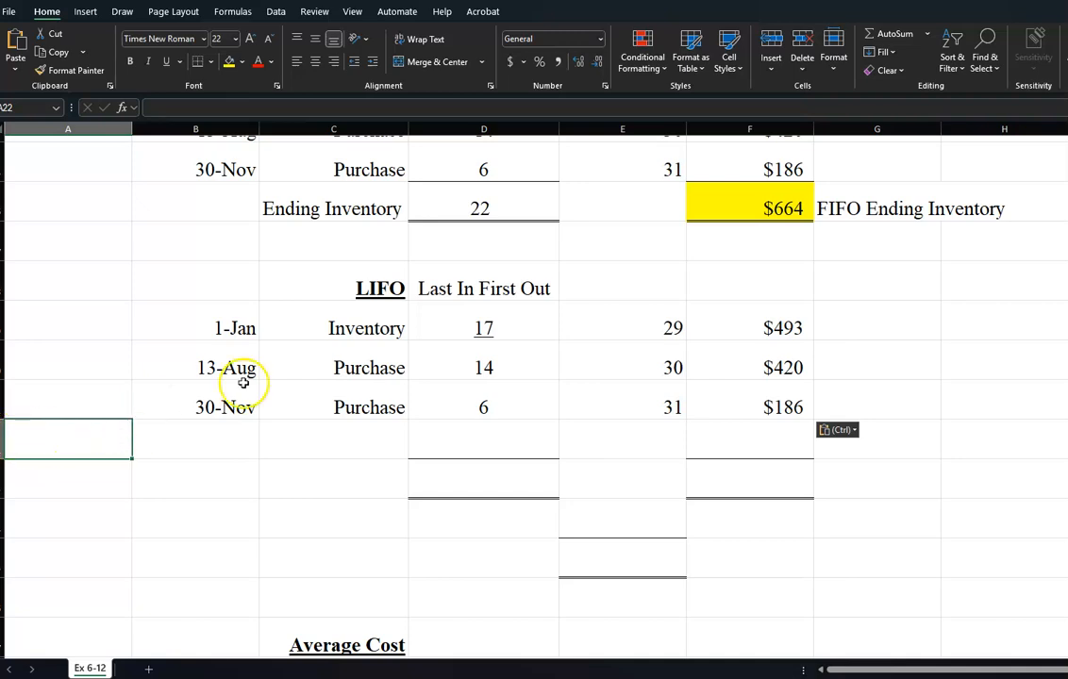
left_click(806, 70)
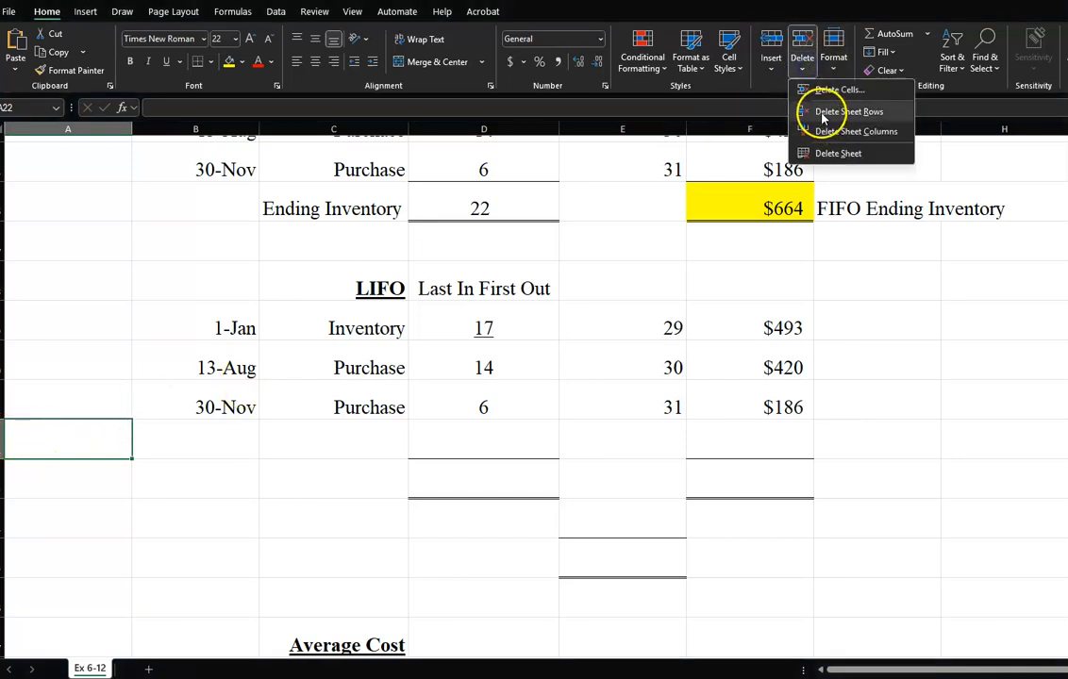
left_click(823, 112)
Total the LIFO units in D22 and the LIFO amounts in F22 with SUM over rows 19 to 21.
left_click(522, 449)
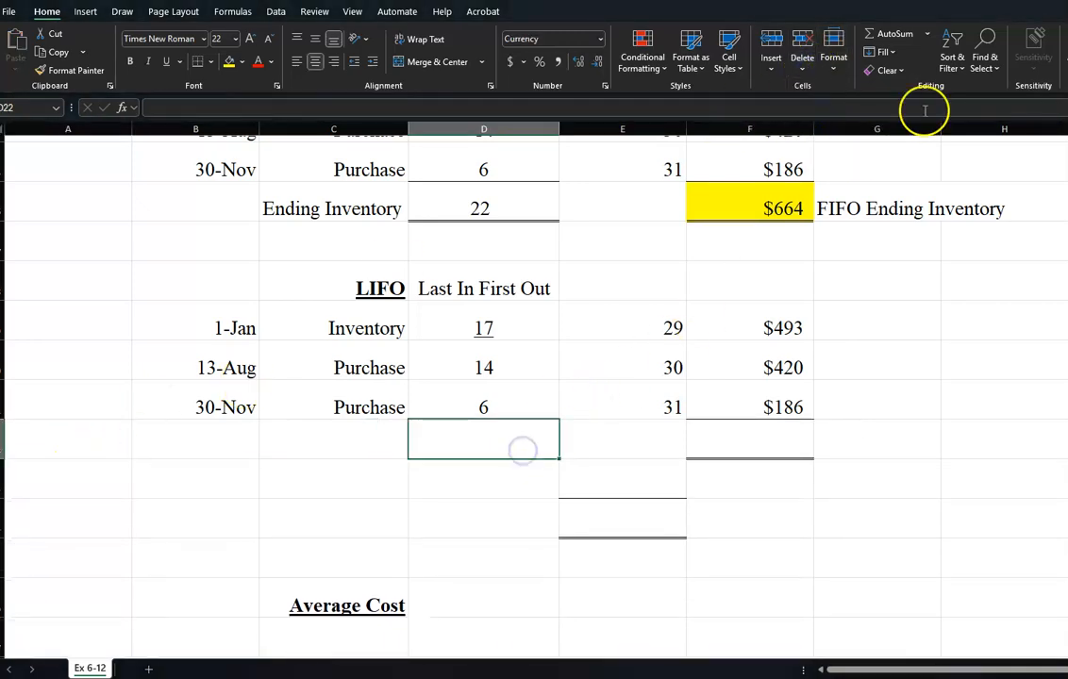
left_click(896, 36)
key("Return")
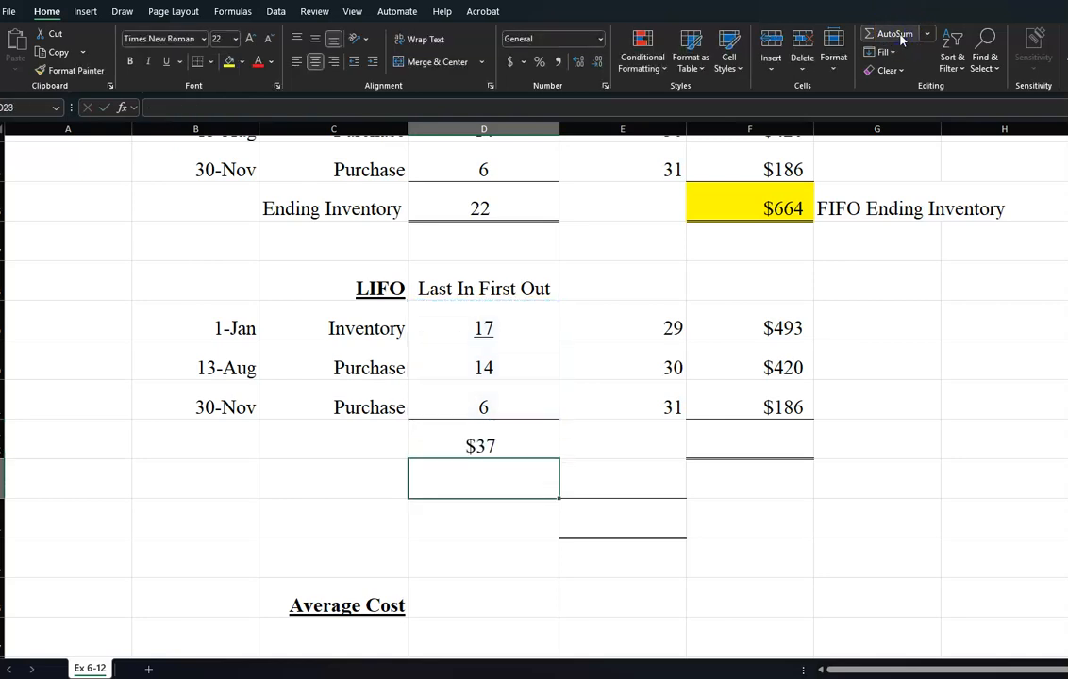
left_click(753, 439)
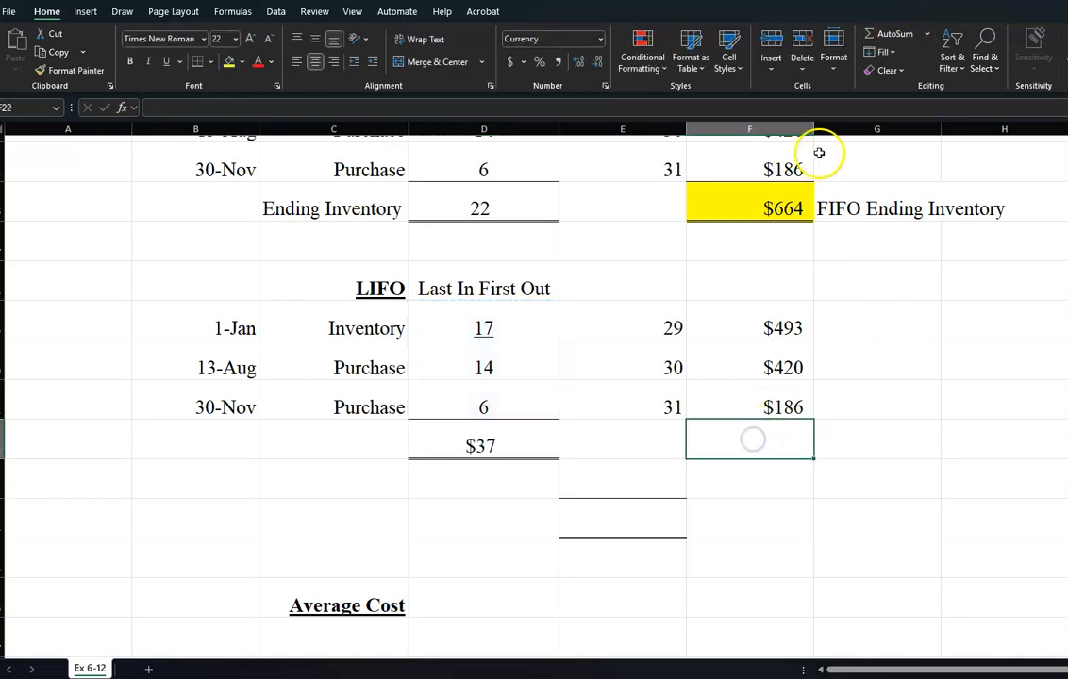
left_click(891, 35)
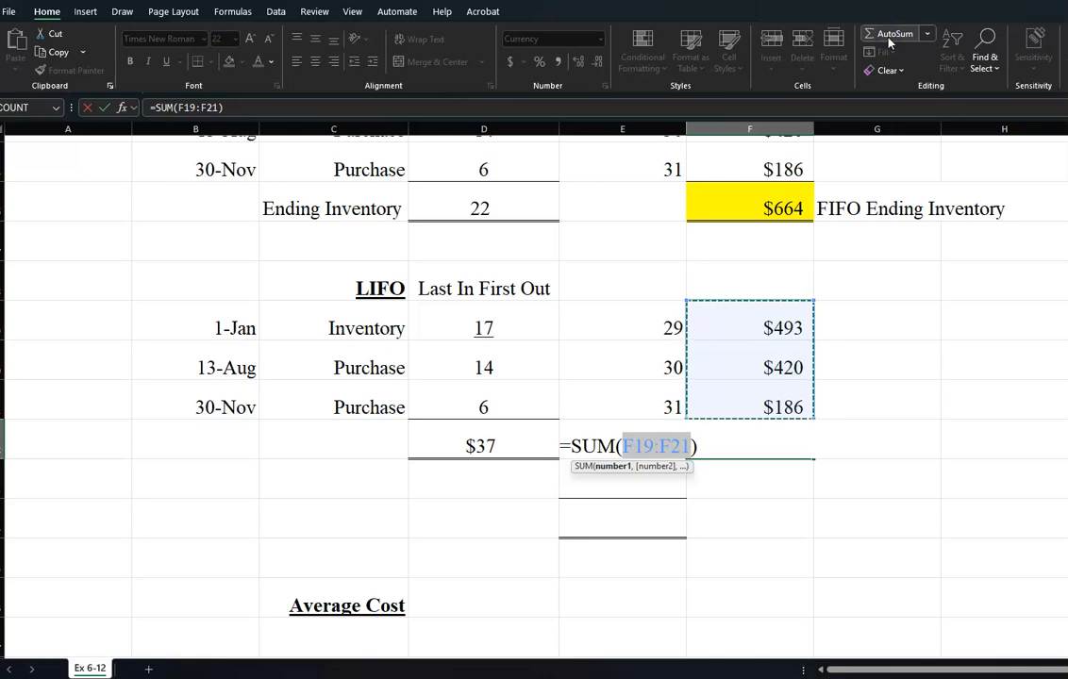
key("Return")
scroll(888, 42, "up", 5)
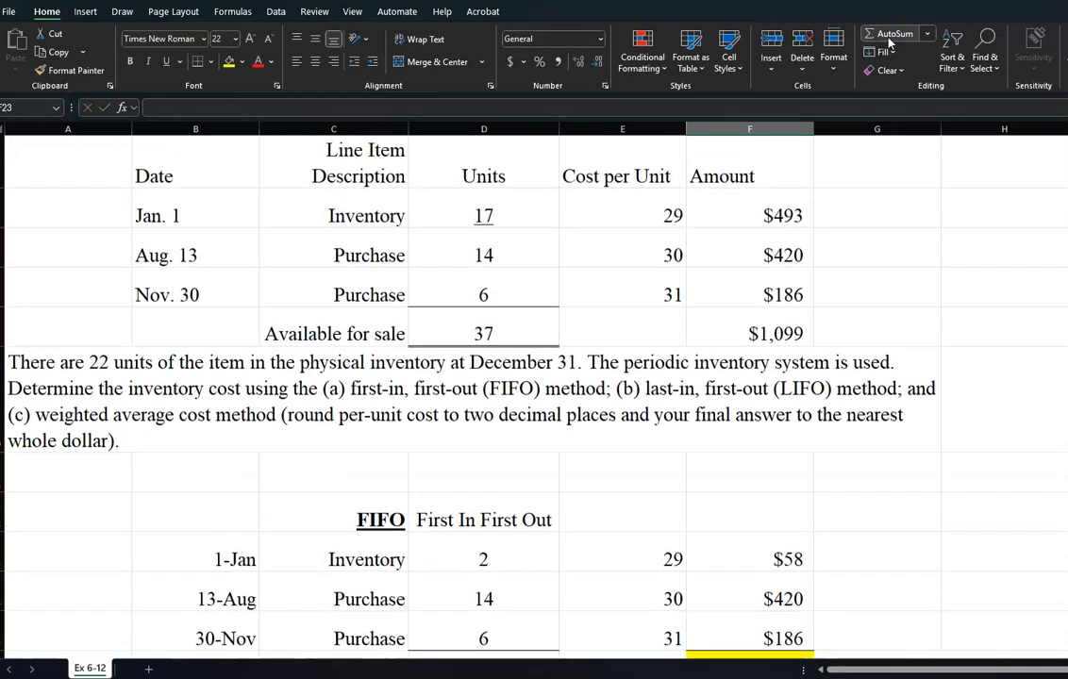
scroll(889, 43, "down", 5)
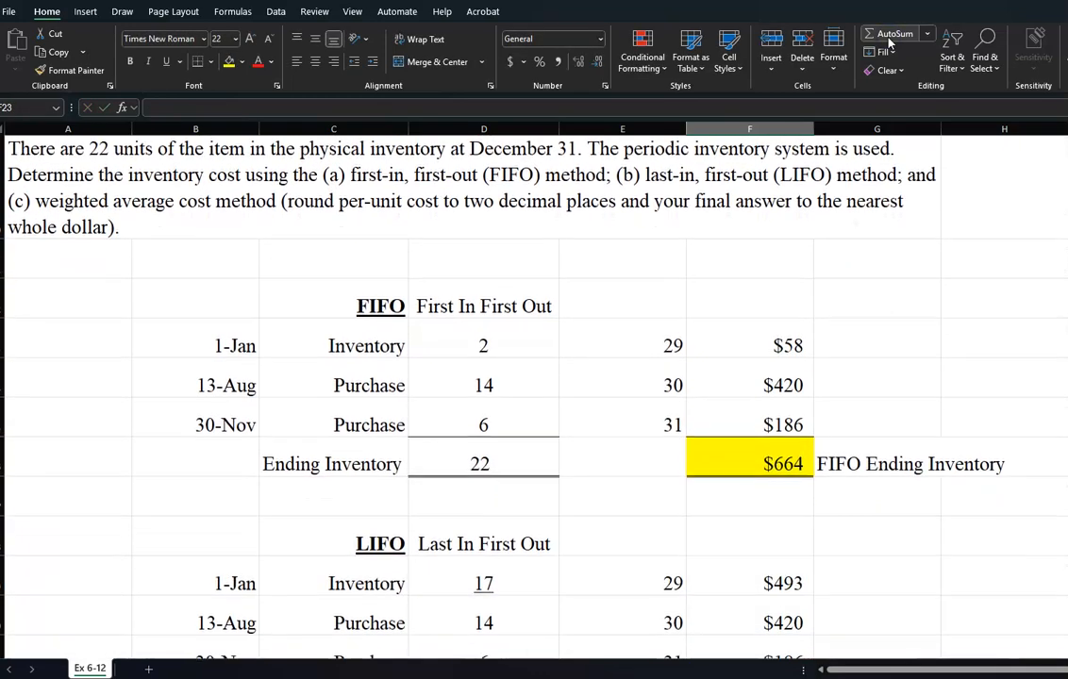
scroll(889, 42, "up", 1)
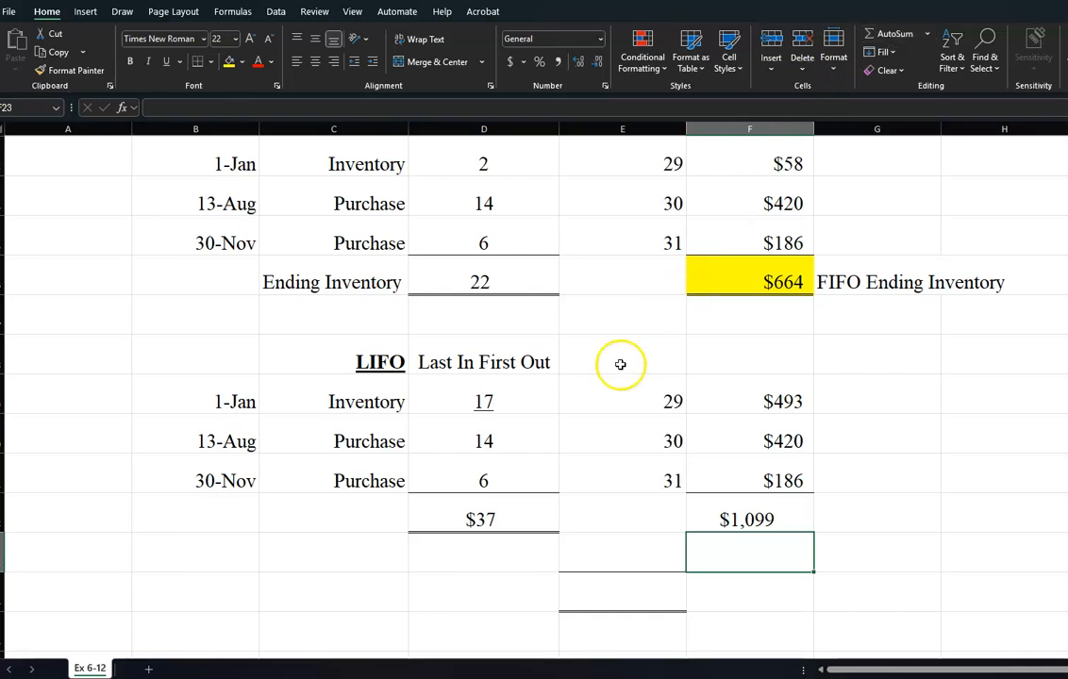
left_click(526, 475)
left_click(520, 474)
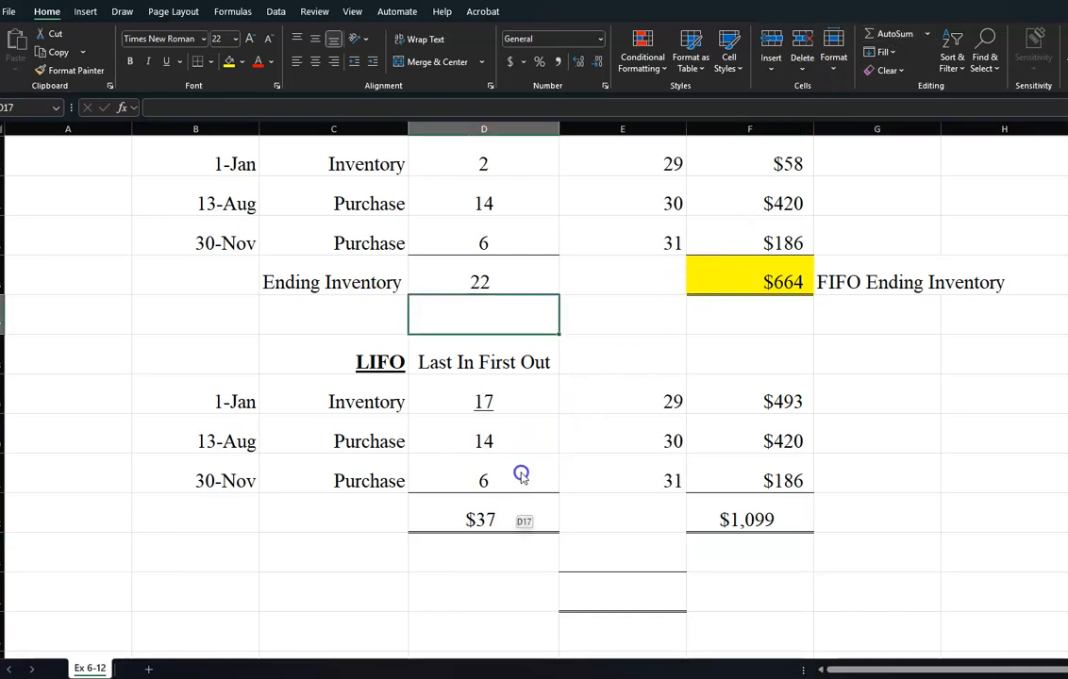
left_click(495, 474)
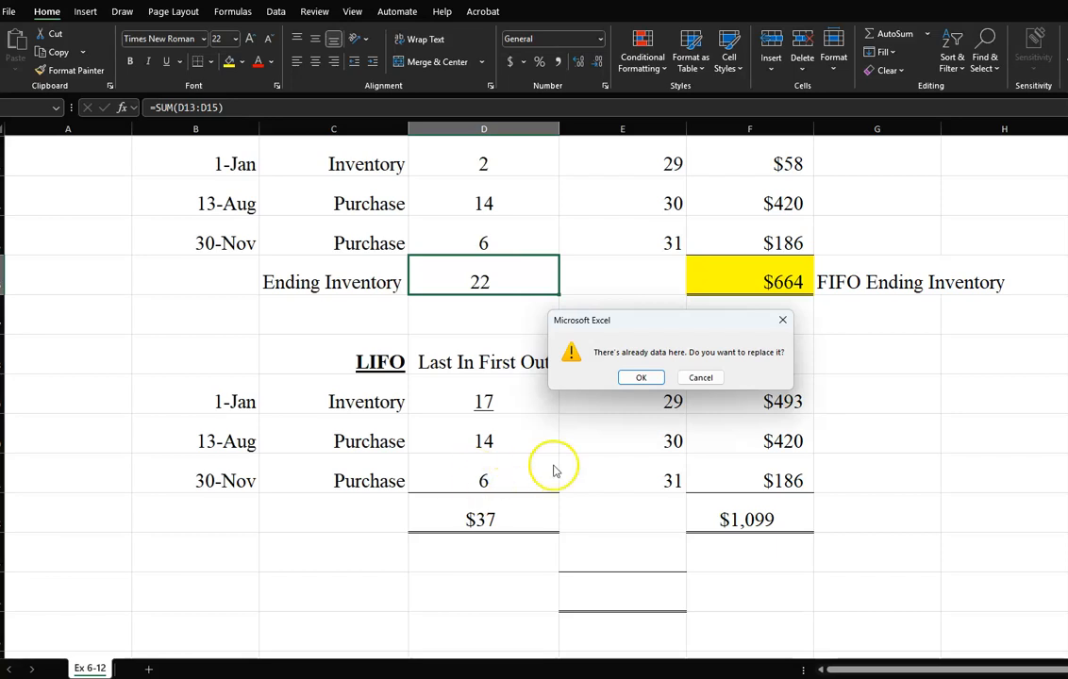
left_click(701, 379)
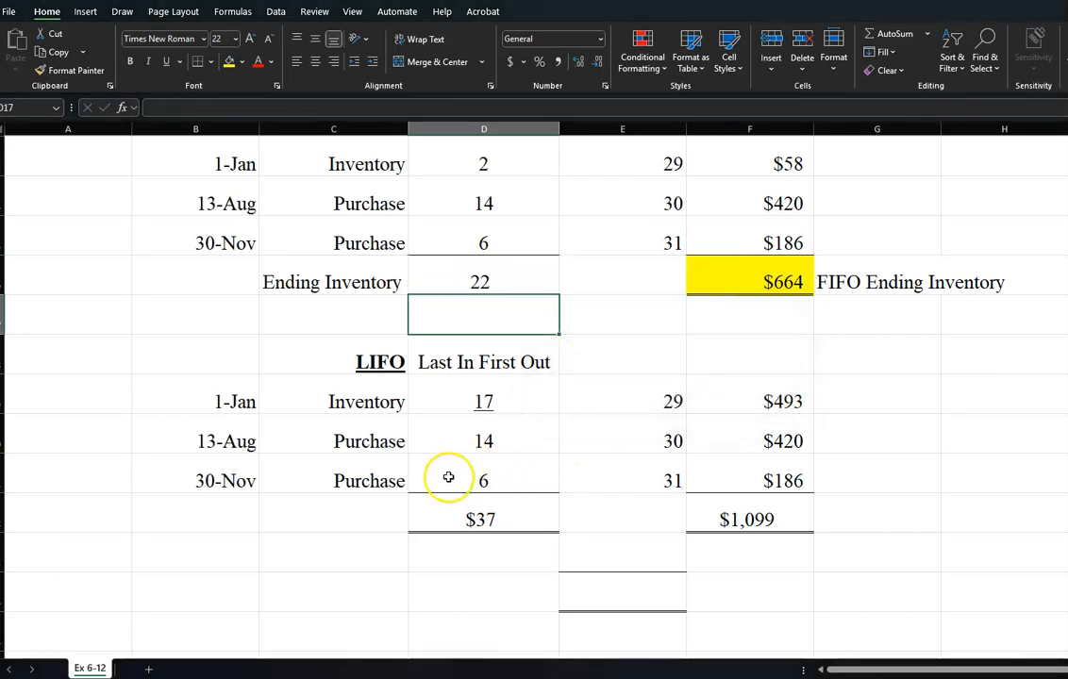
Set the units remaining from the November 30 purchase in the LIFO section to 0.
key("Down")
key("Down")
key("Down")
key("Down")
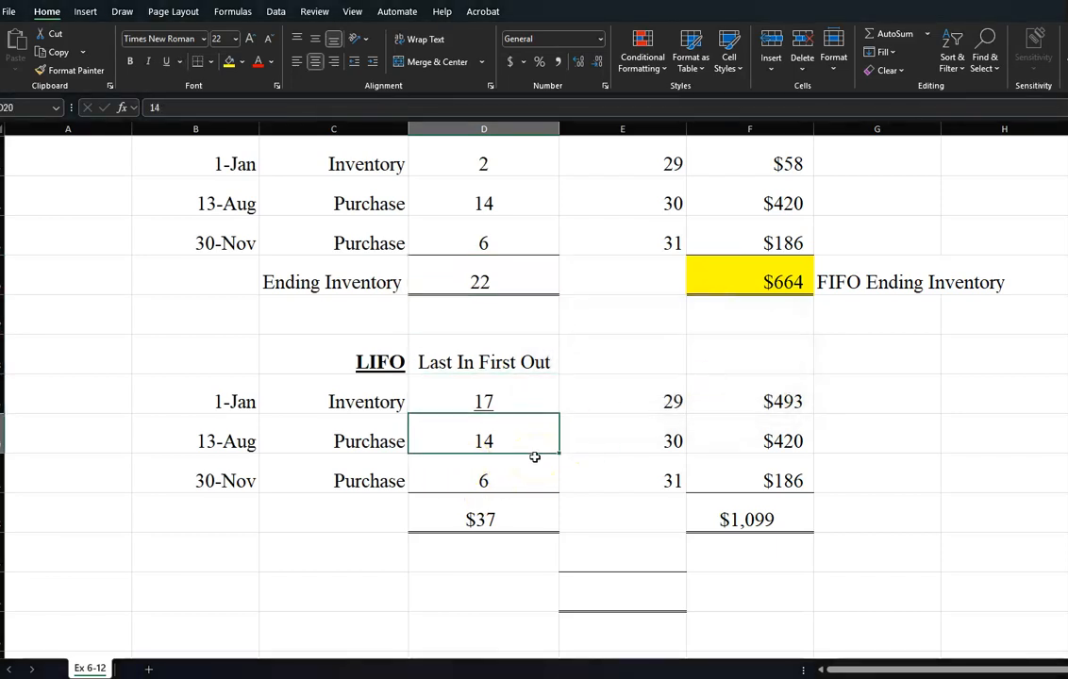
scroll(535, 458, "up", 2)
scroll(535, 458, "down", 2)
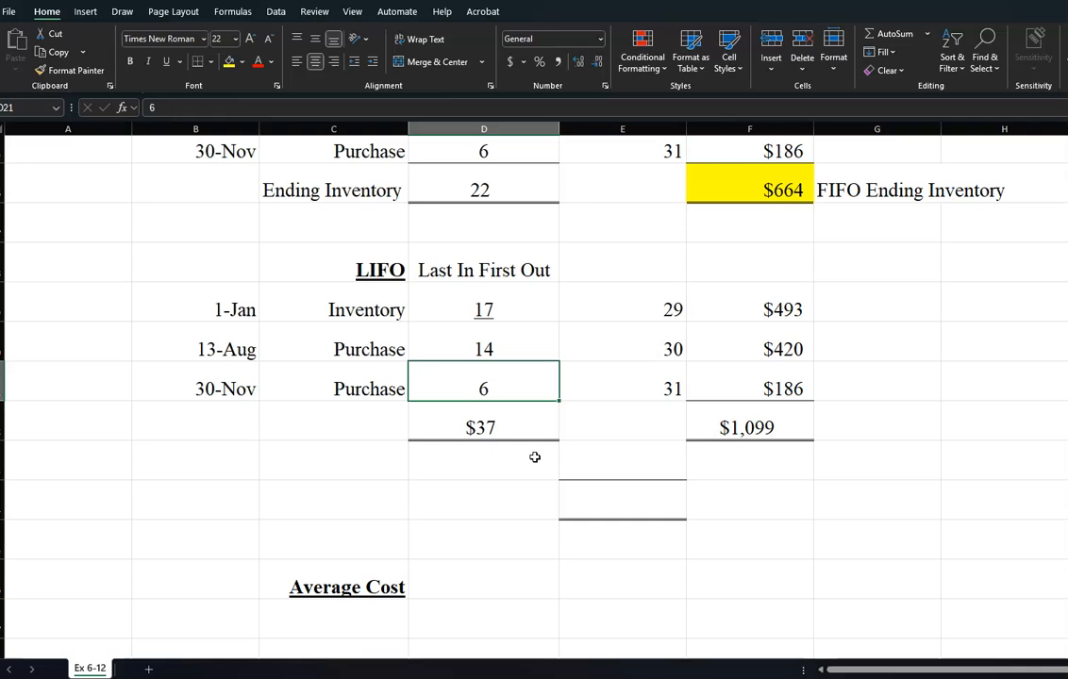
type("0")
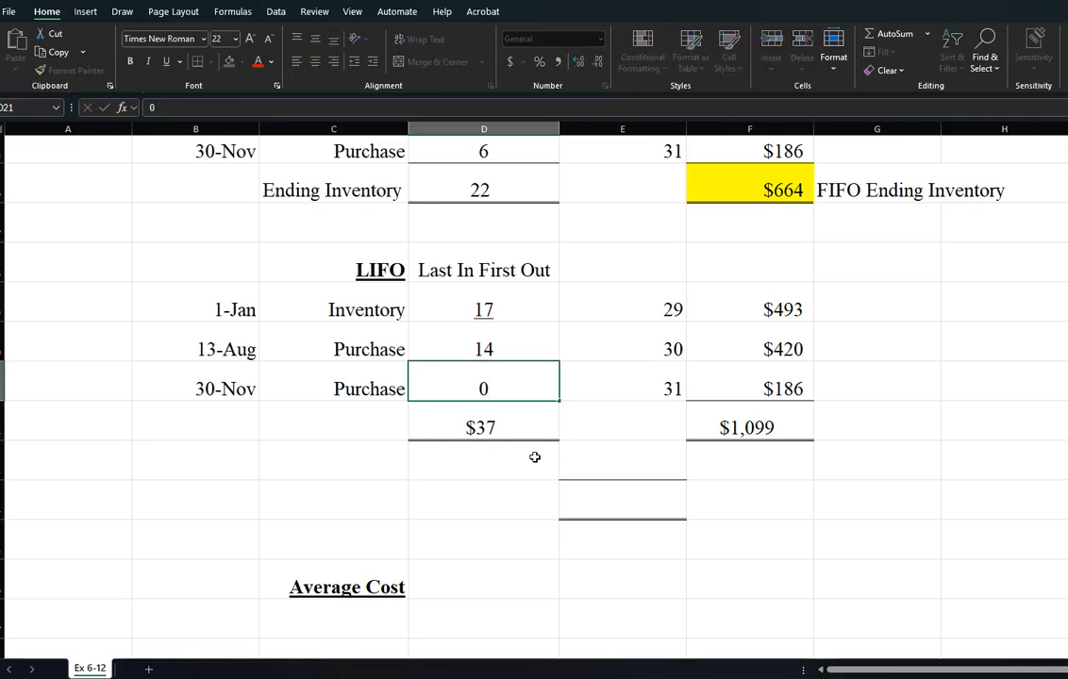
key("Tab")
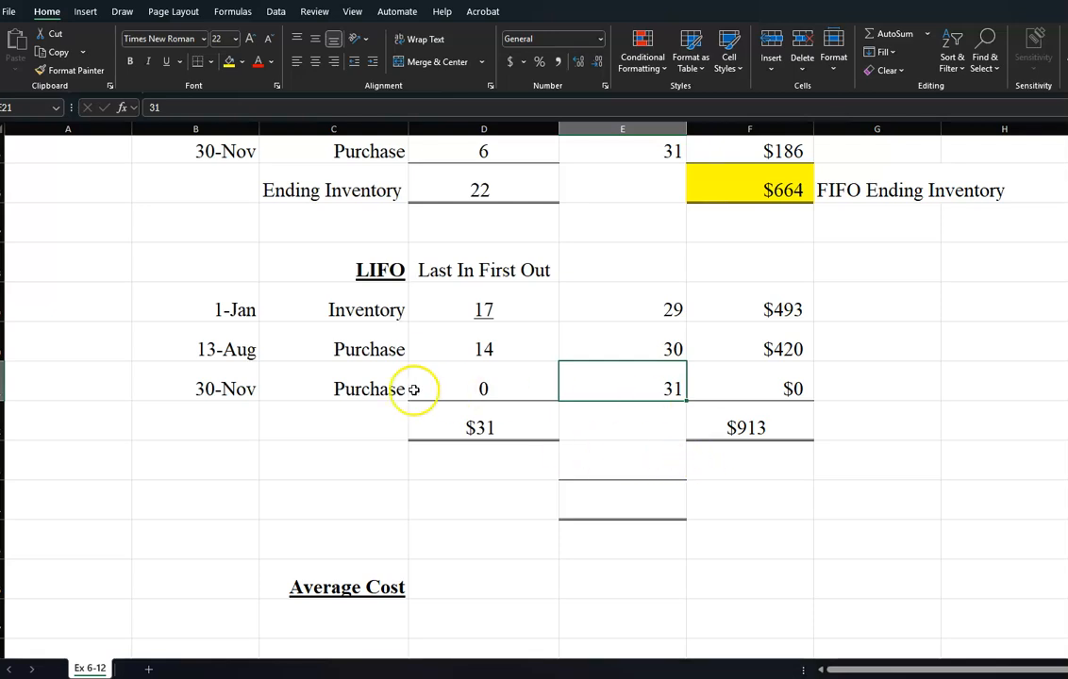
Set the units remaining from the August 13 purchase in the LIFO section to 5.
left_click(526, 337)
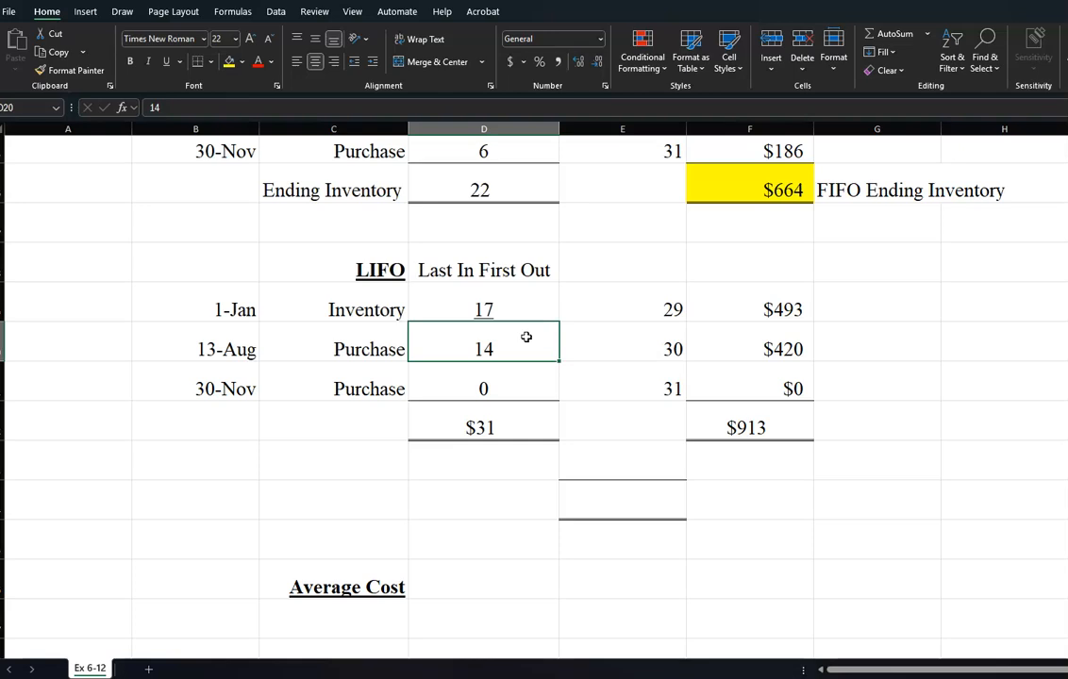
type("5")
key("Return")
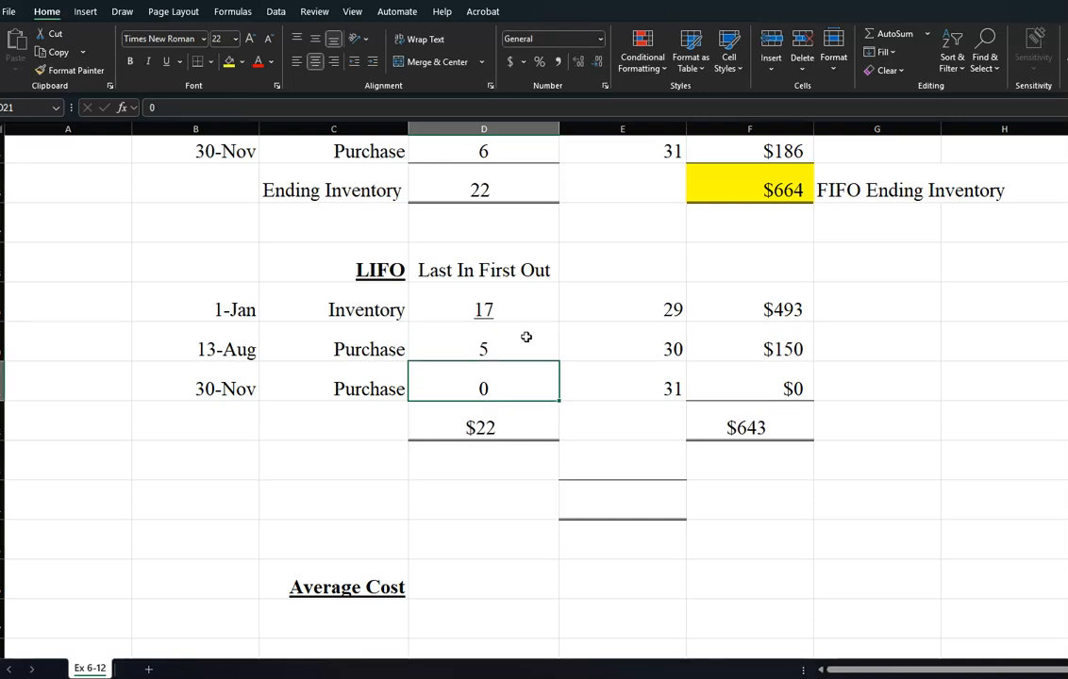
Label the LIFO total amount "LIFO Ending Inventory" in G22.
left_click(834, 427)
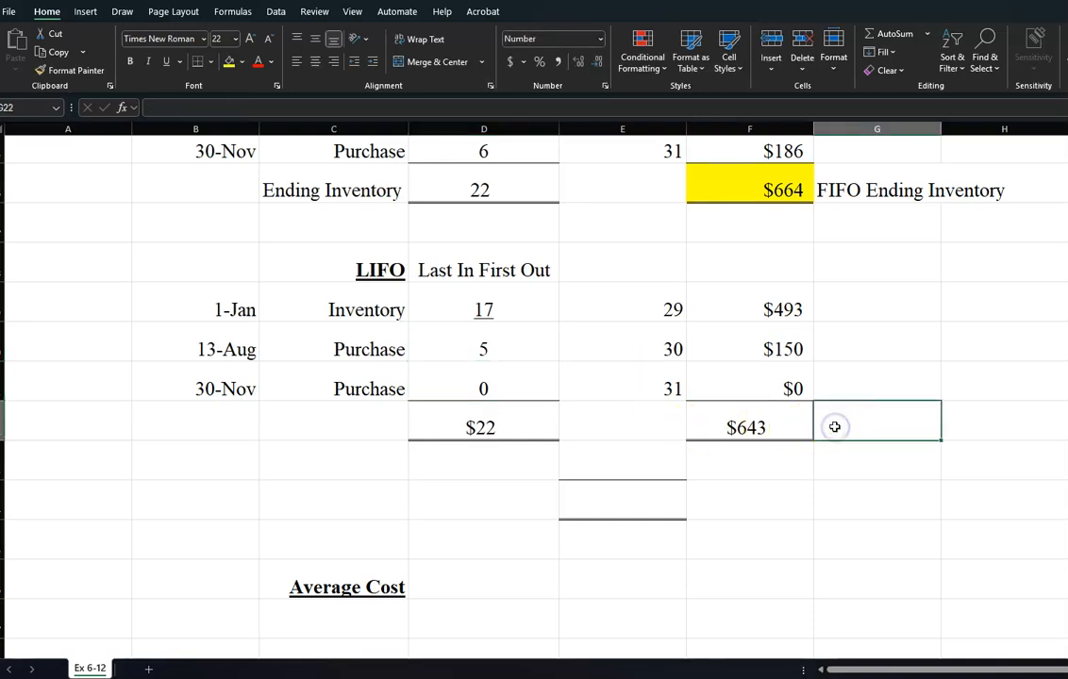
type("LIFO Ending Inventory")
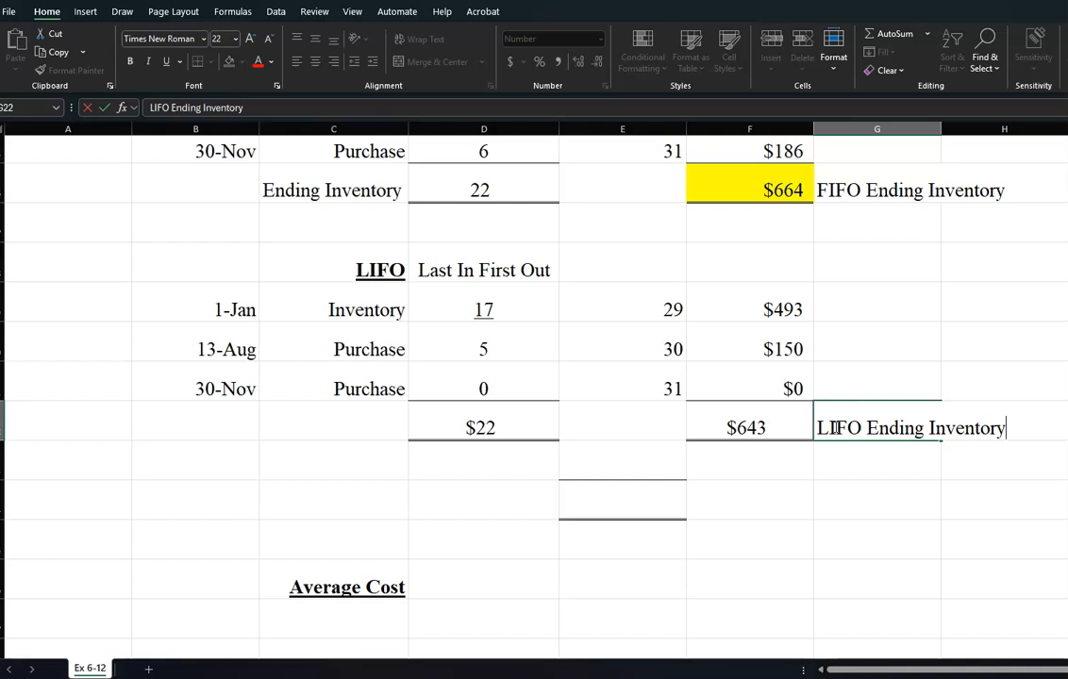
left_click(784, 407)
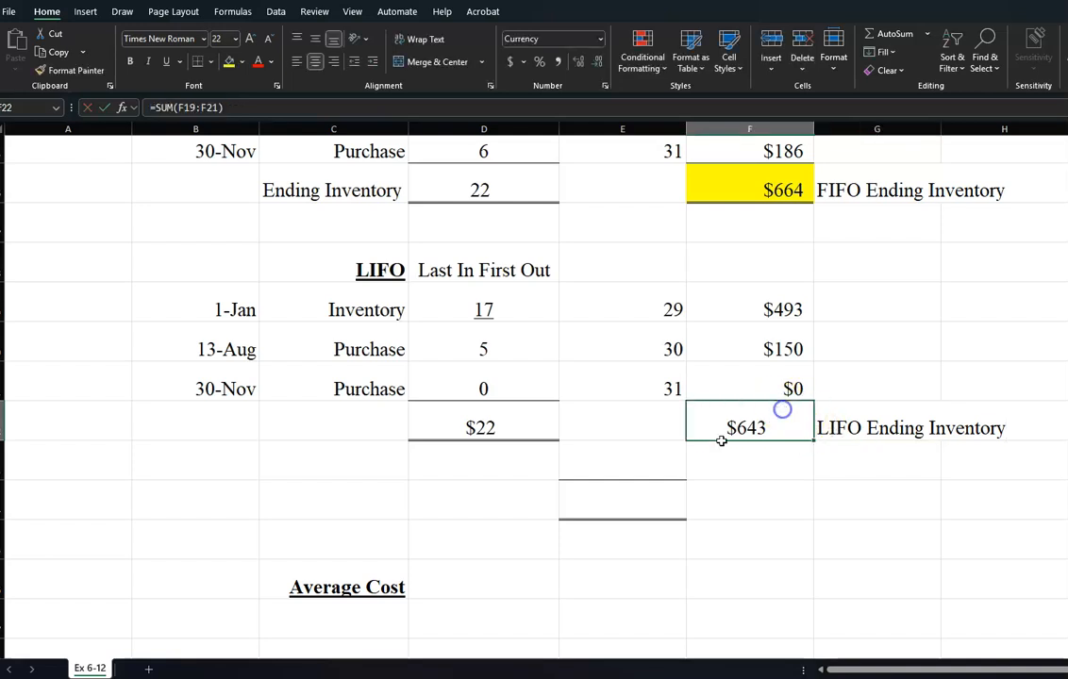
Remove the top and double bottom borders from the empty cell E24 below the LIFO section.
left_click(608, 500)
left_click(833, 52)
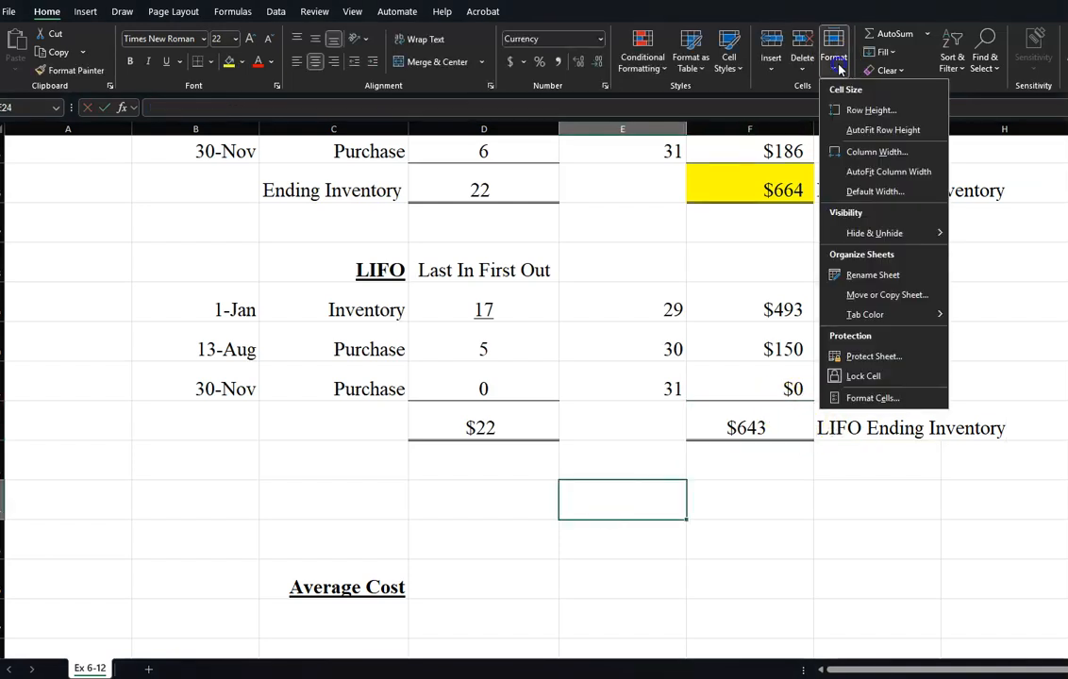
left_click(869, 400)
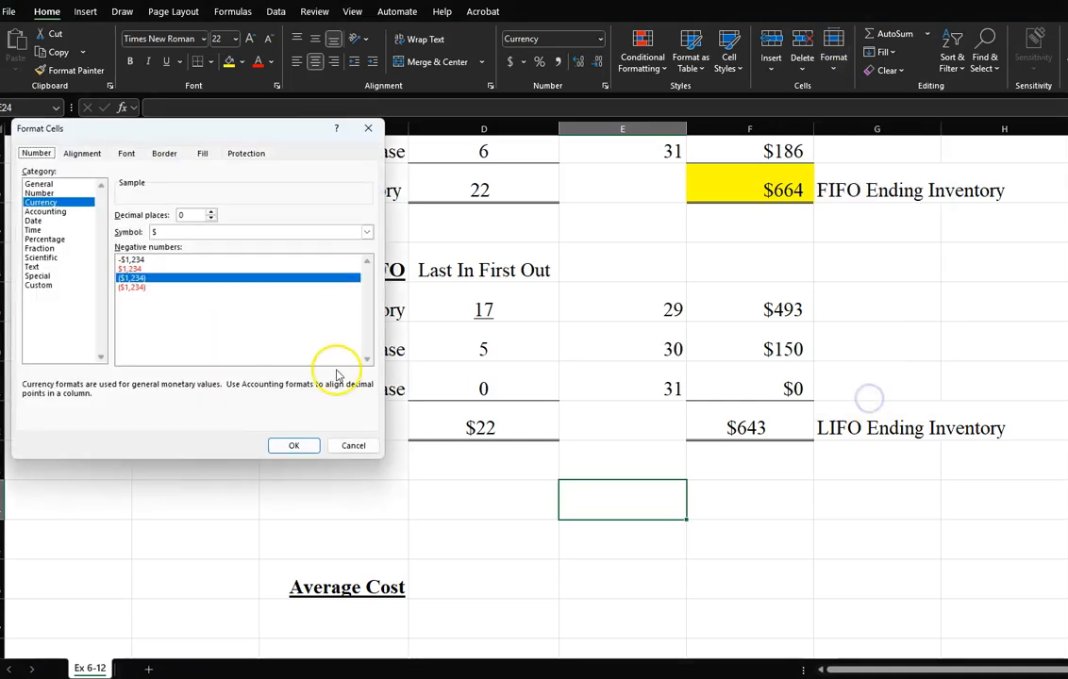
left_click(162, 154)
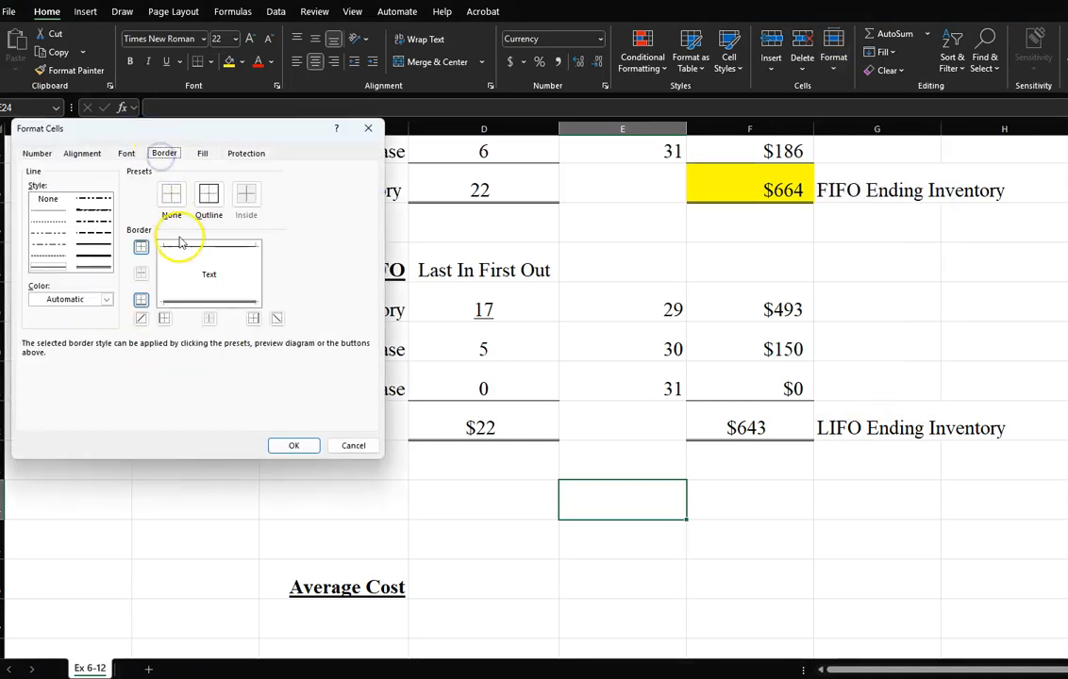
left_click(194, 315)
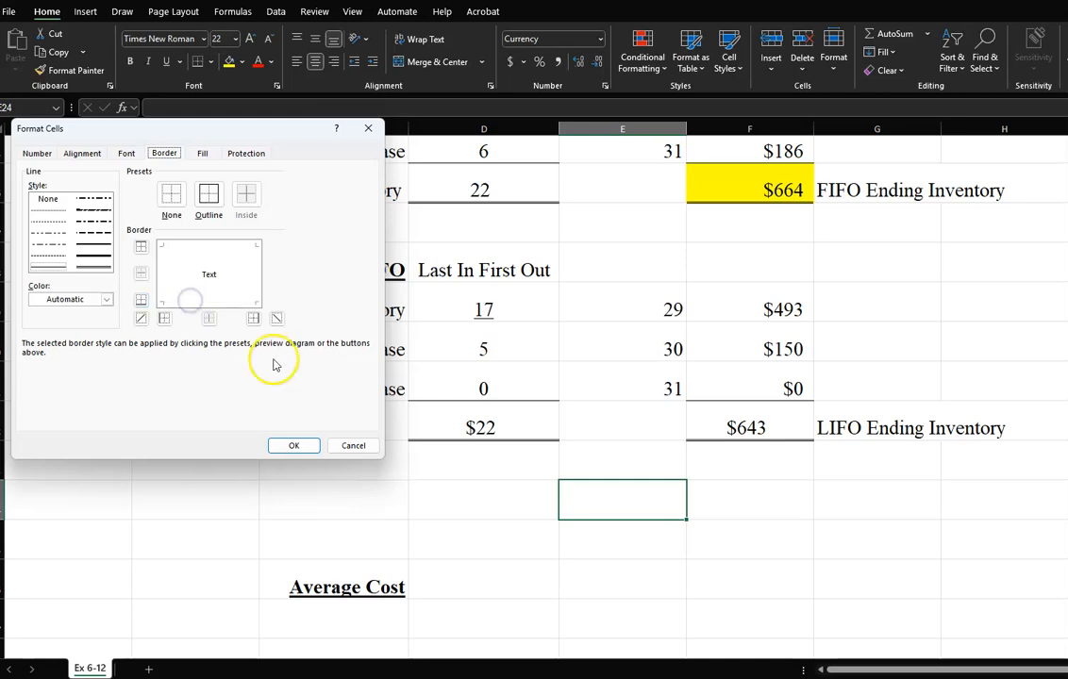
left_click(283, 445)
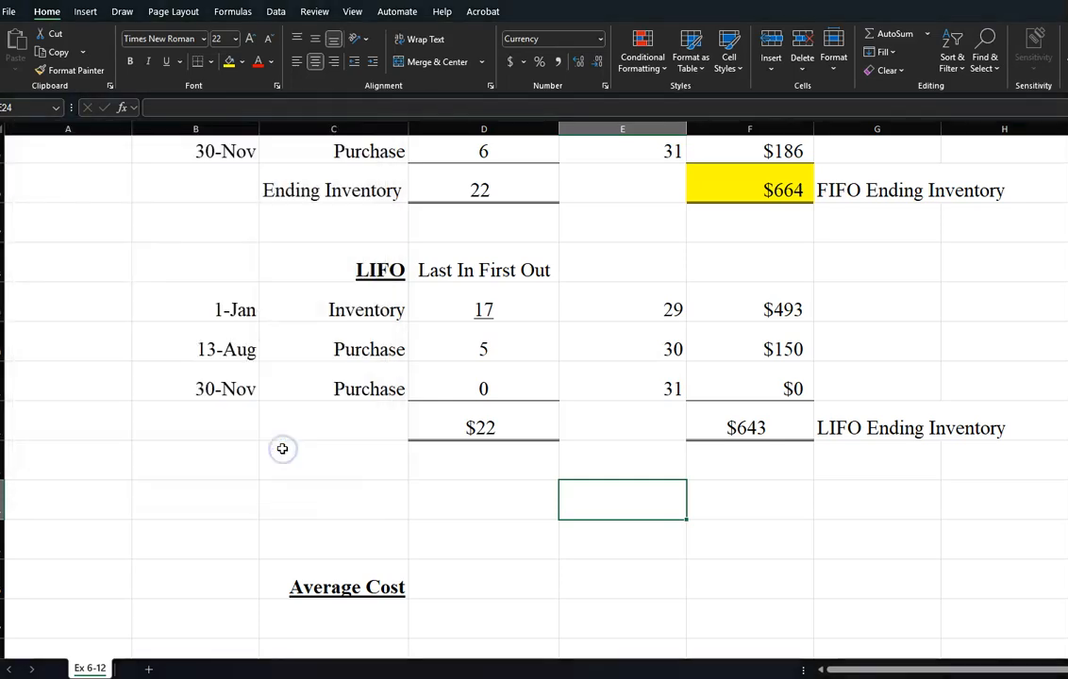
Delete the empty rows 23 to 25 between the LIFO totals and the Average Cost heading.
left_click_drag(2, 498, 2, 538)
left_click_drag(2, 460, 2, 542)
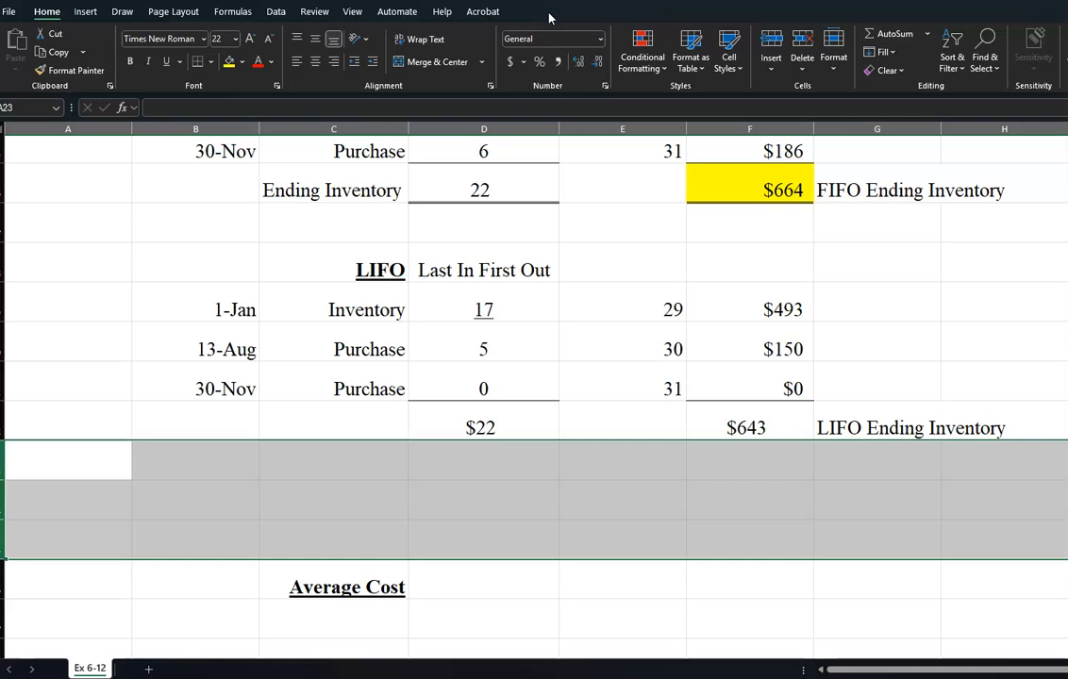
left_click(803, 64)
left_click(800, 100)
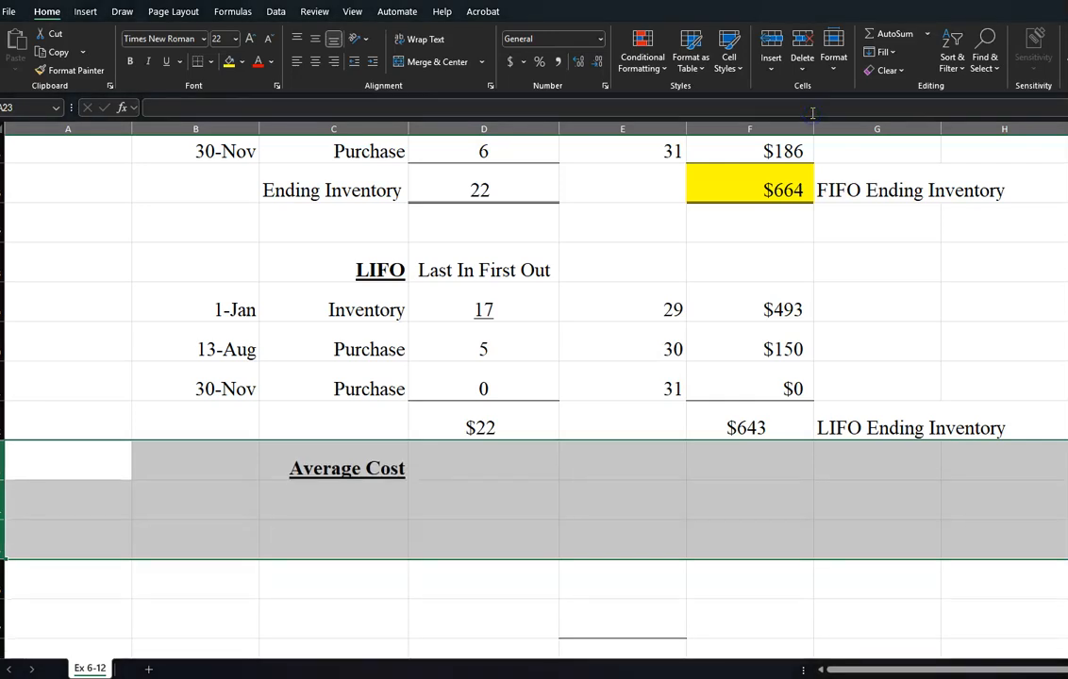
Extend the Average Cost heading in C23 to read "Average Cost (Weighted Average)".
left_click(348, 498)
left_click(352, 466)
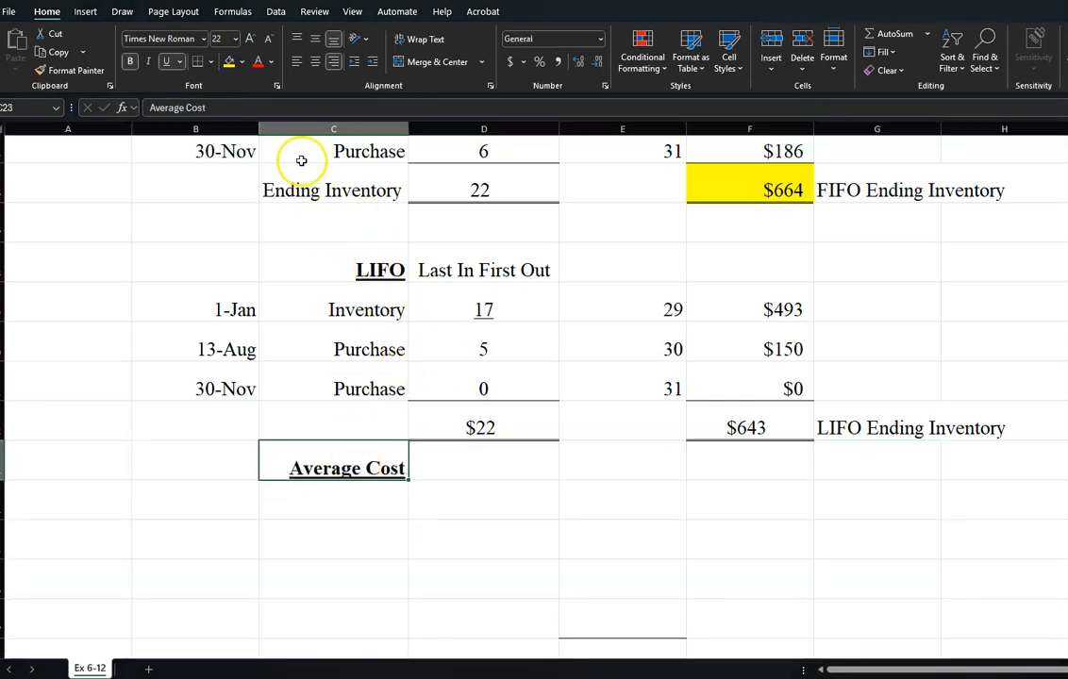
left_click(226, 106)
type("(Weighted A")
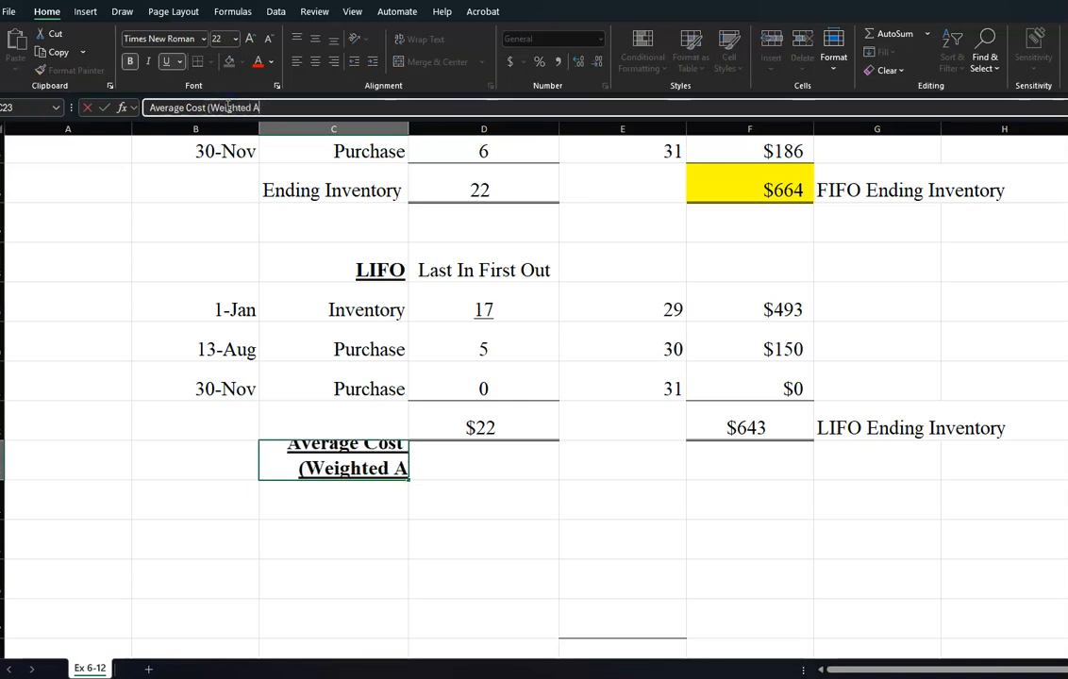
type("verage)")
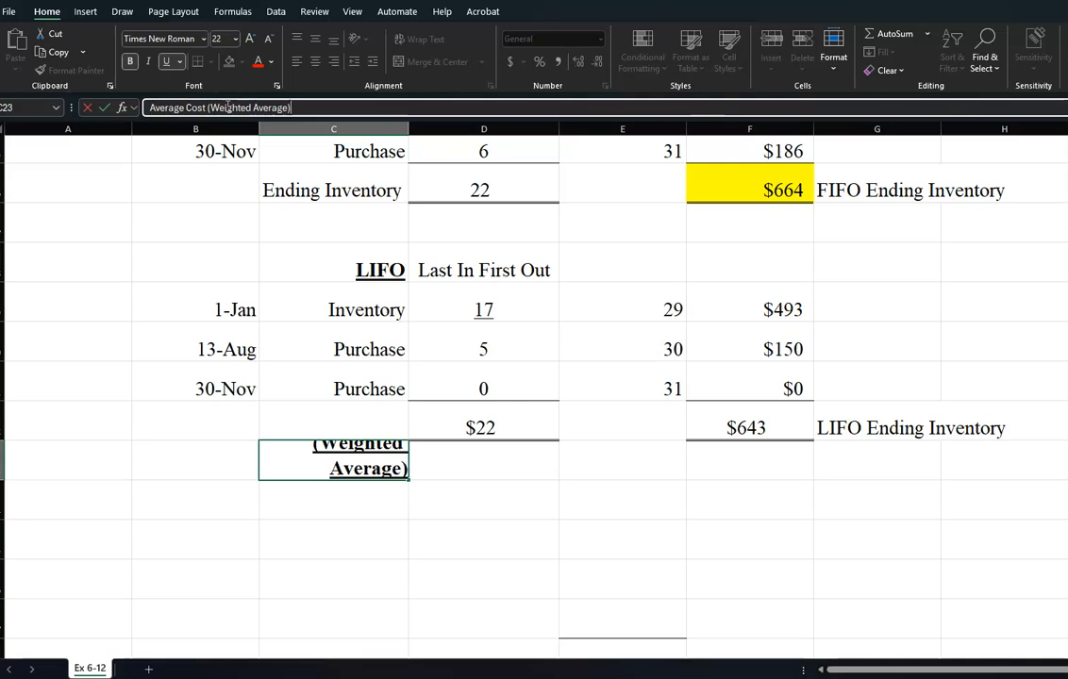
left_click(388, 522)
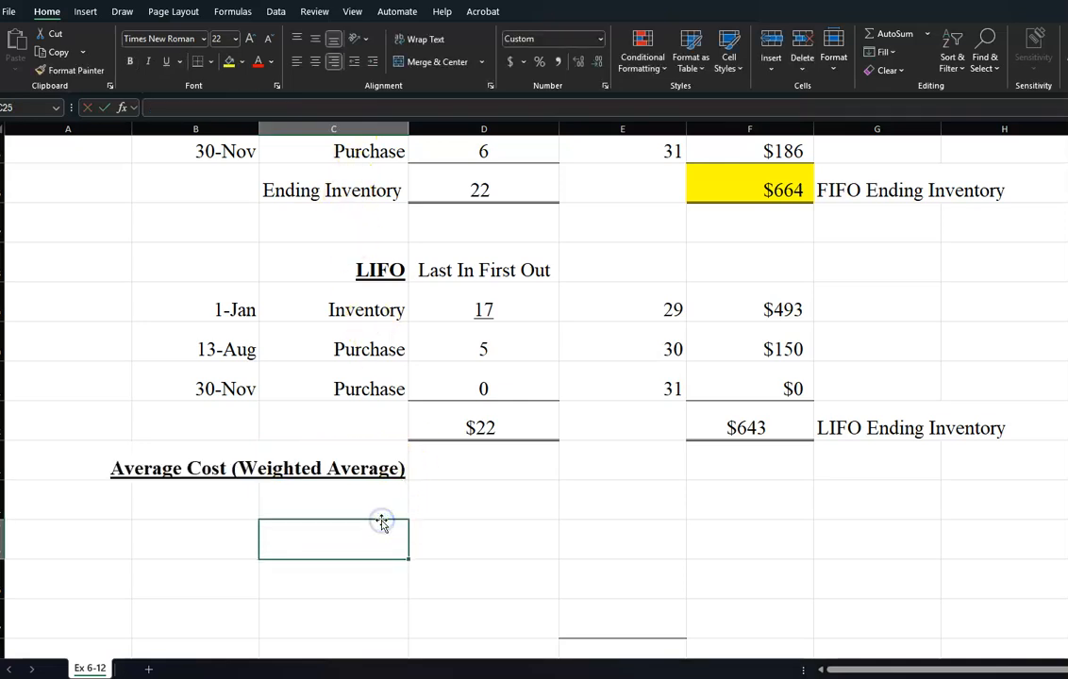
Move the "Average Cost (Weighted Average)" heading from C23 to D24, leaving a blank row beneath the LIFO totals.
left_click(231, 469)
left_click_drag(233, 443, 451, 472)
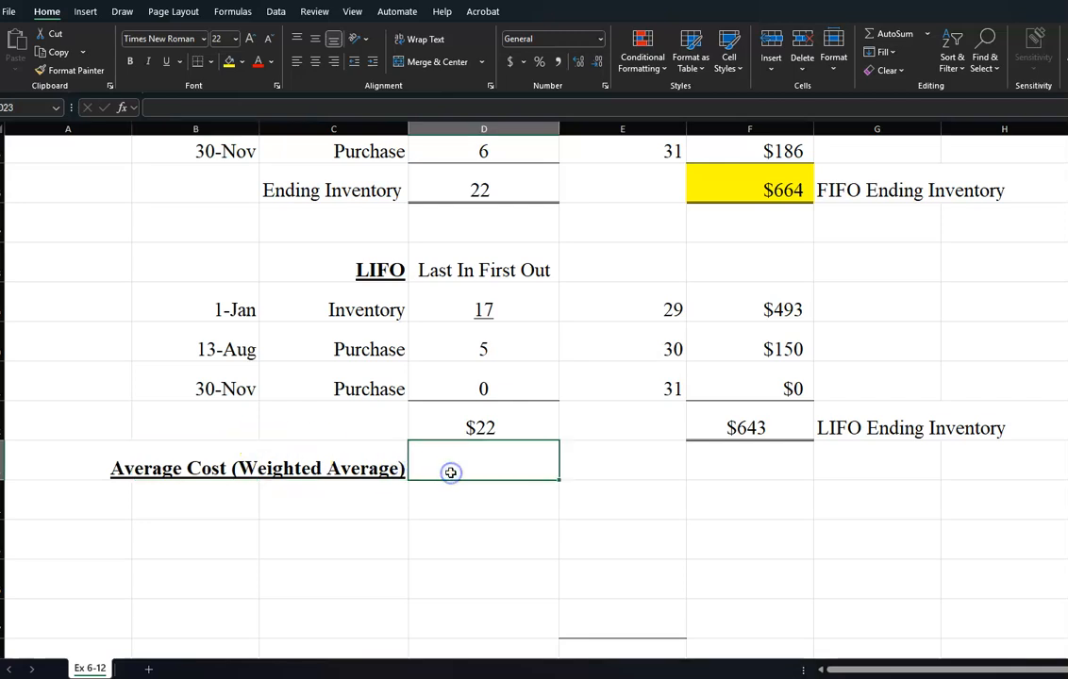
left_click(202, 464)
left_click_drag(202, 444, 181, 469)
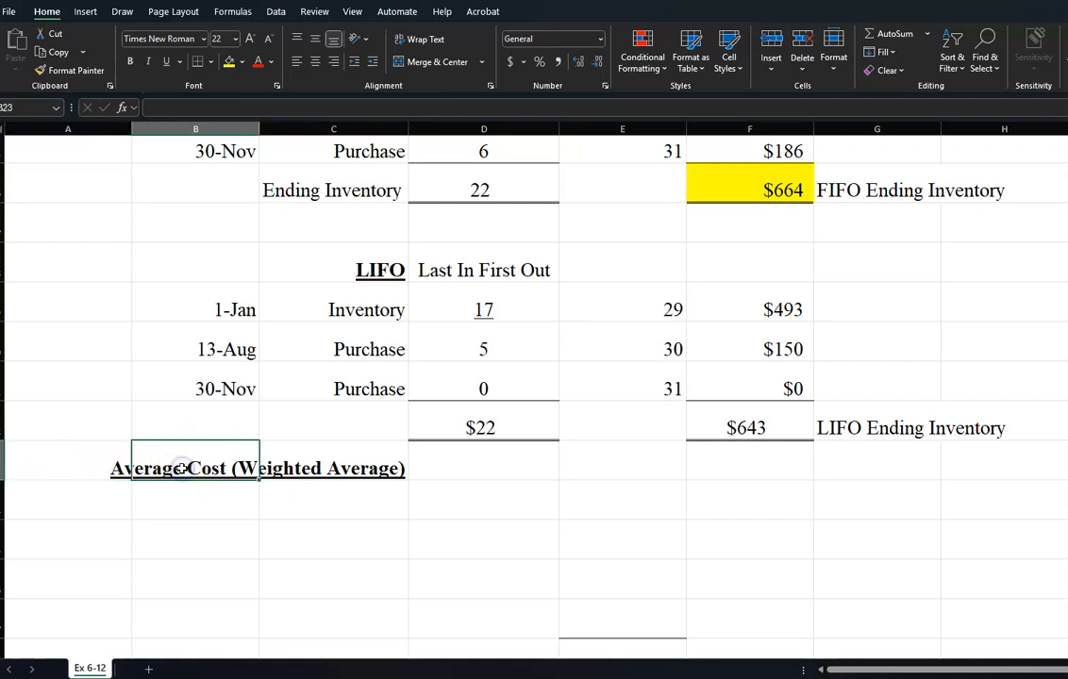
left_click(288, 469)
left_click_drag(280, 440, 310, 457)
left_click_drag(397, 472, 453, 487)
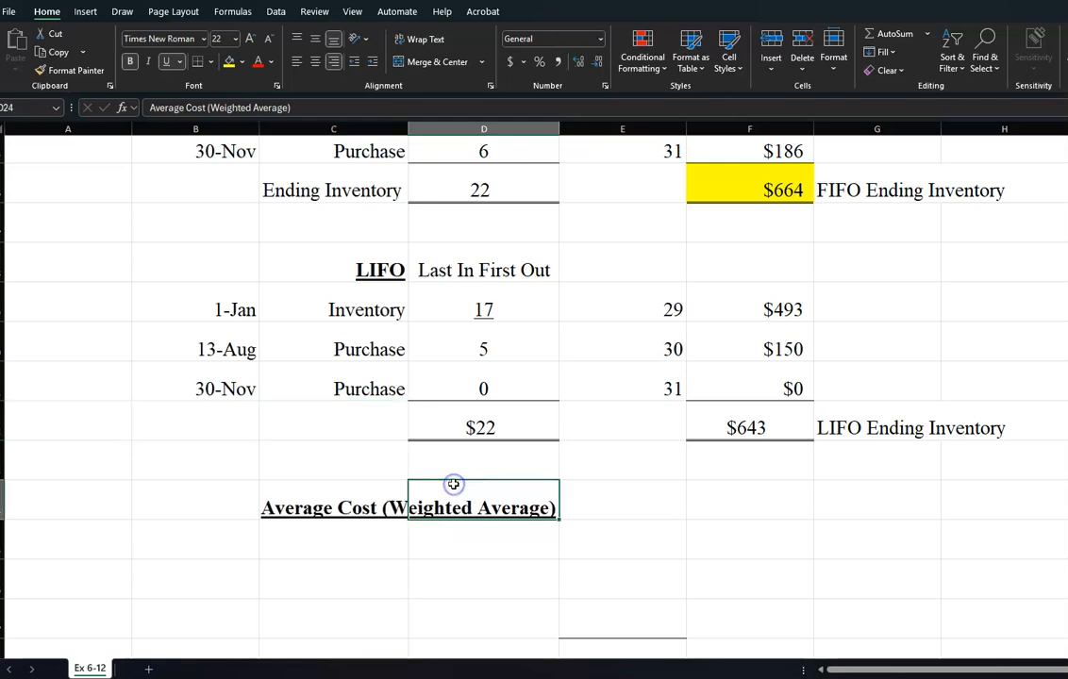
left_click(704, 539)
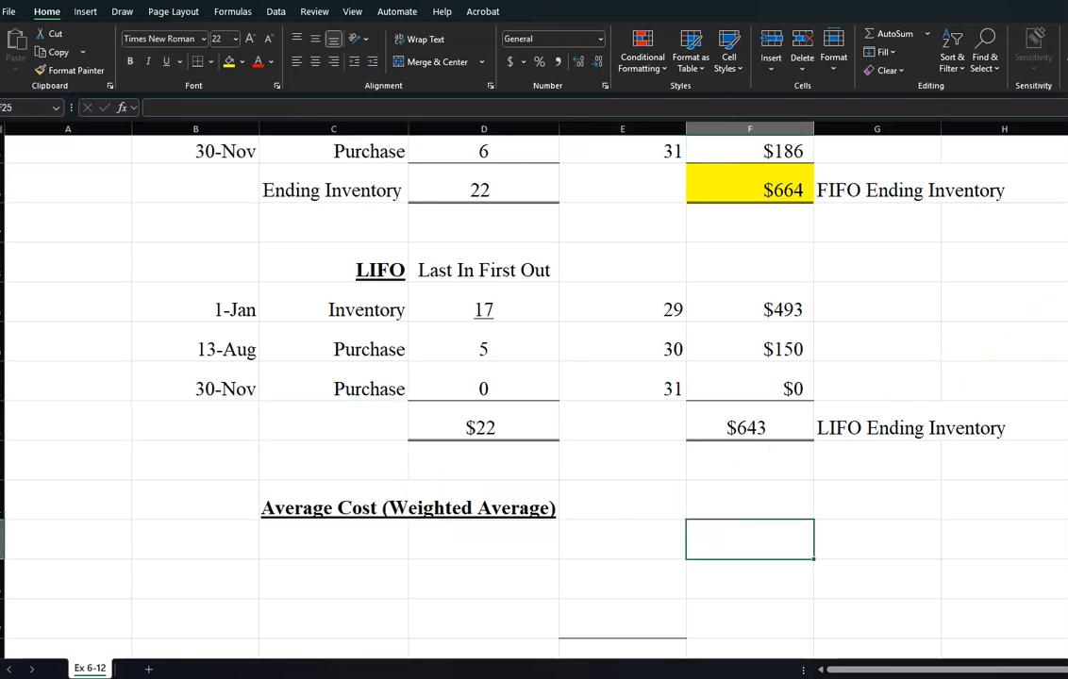
Copy the Jan. 1, Aug. 13 and Nov. 30 rows, date through amount, from the original available-for-sale table.
scroll(534, 377, "up", 2)
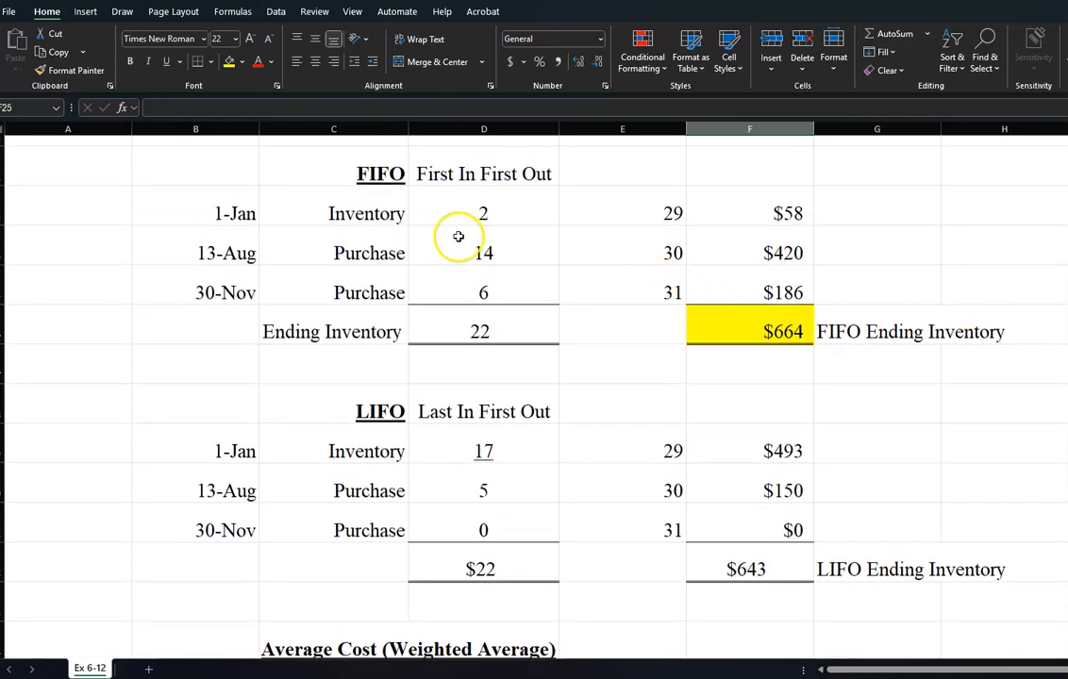
left_click_drag(228, 209, 770, 281)
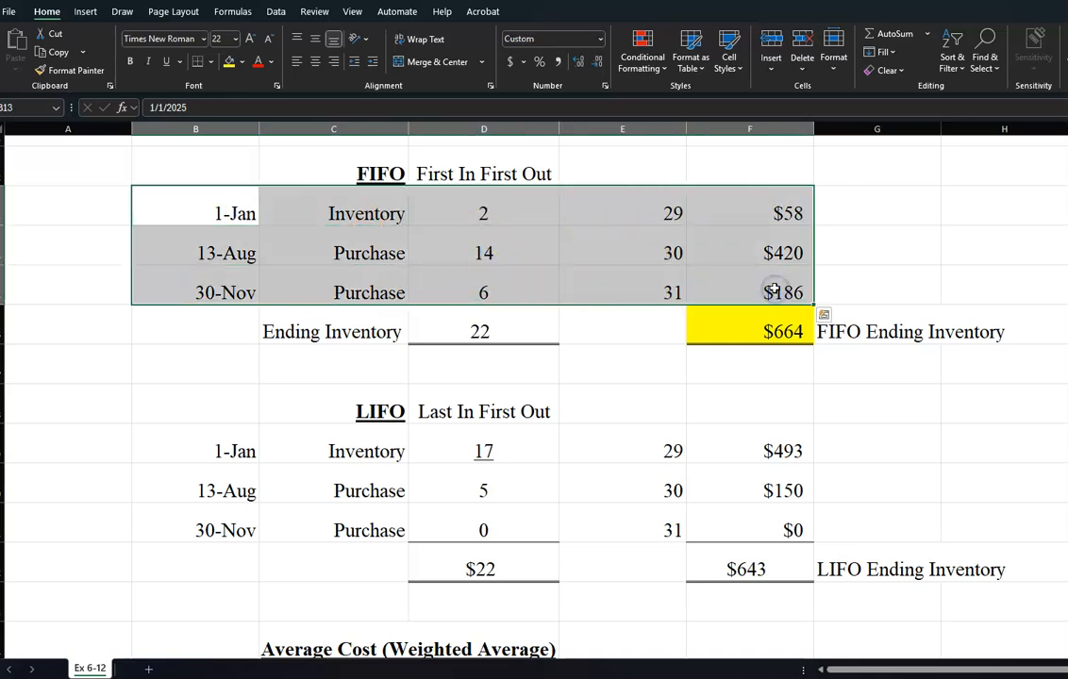
left_click(877, 294)
scroll(350, 388, "up", 4)
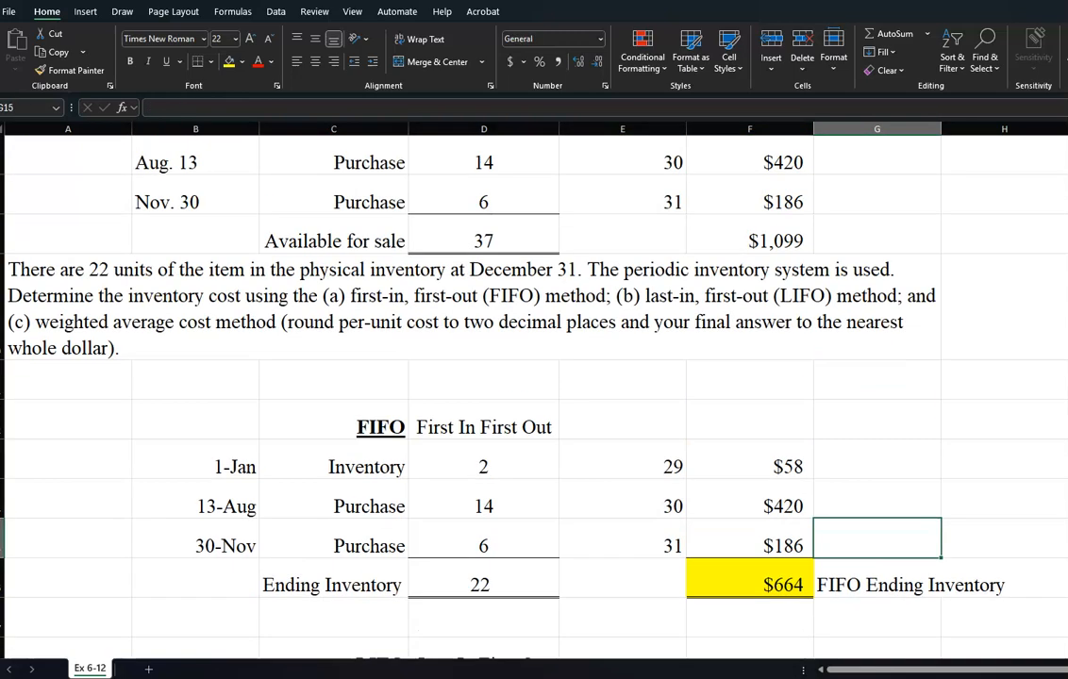
left_click_drag(215, 290, 748, 366)
key("ctrl+c")
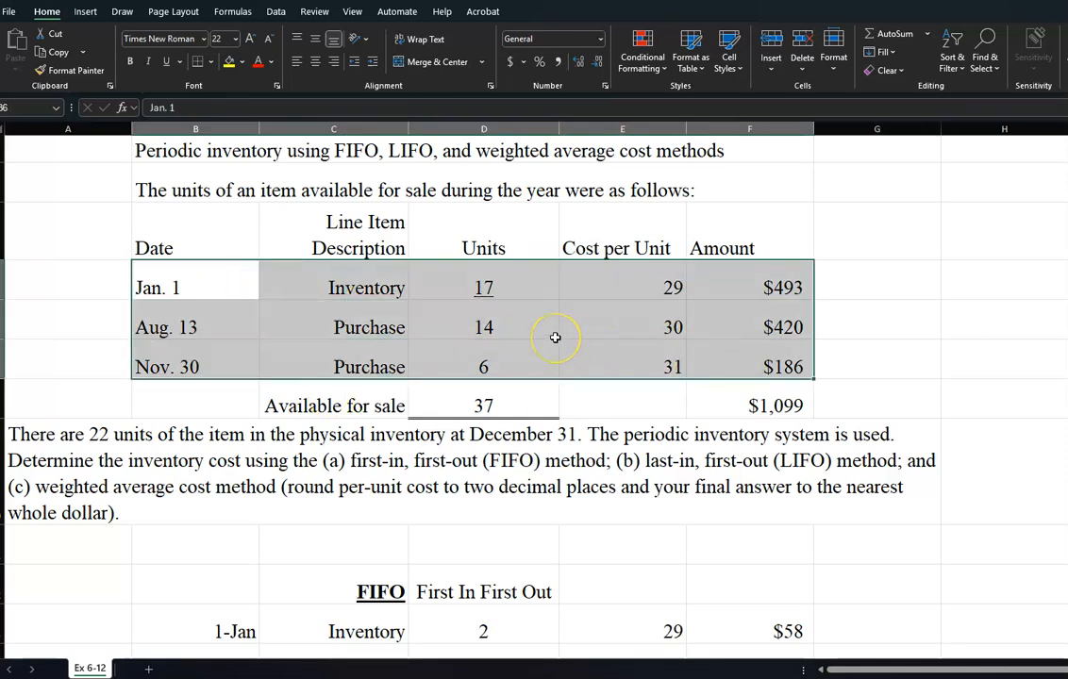
Paste the copied inventory and purchase rows under the Average Cost heading, starting at B25.
scroll(554, 337, "down", 5)
scroll(555, 337, "down", 2)
left_click(259, 345)
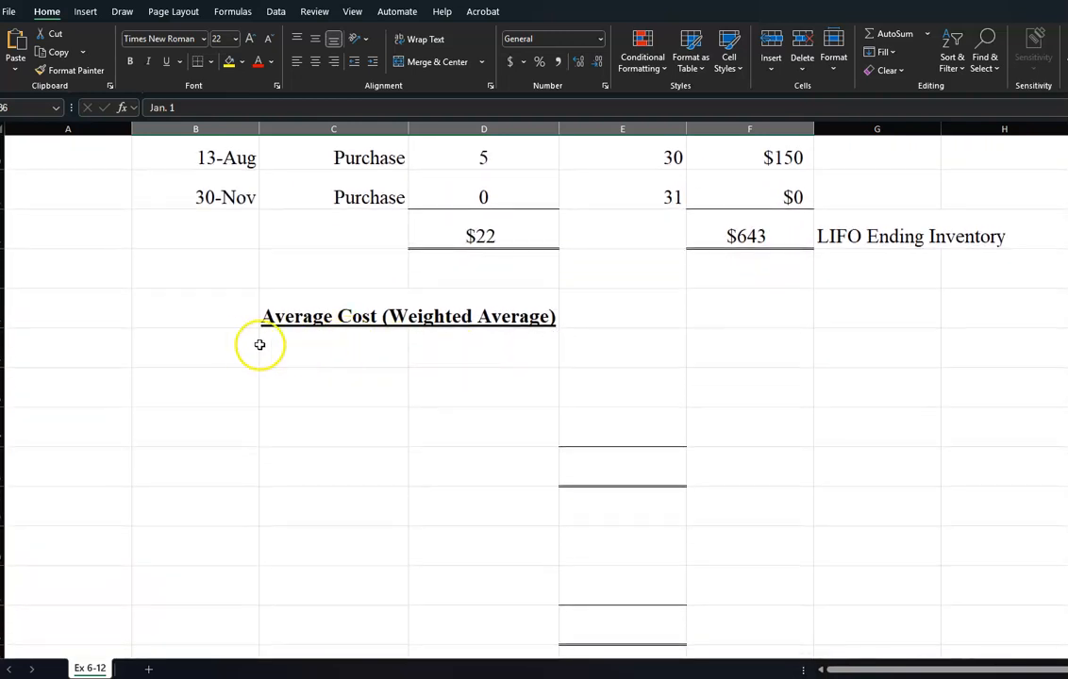
left_click(244, 343)
left_click(346, 348)
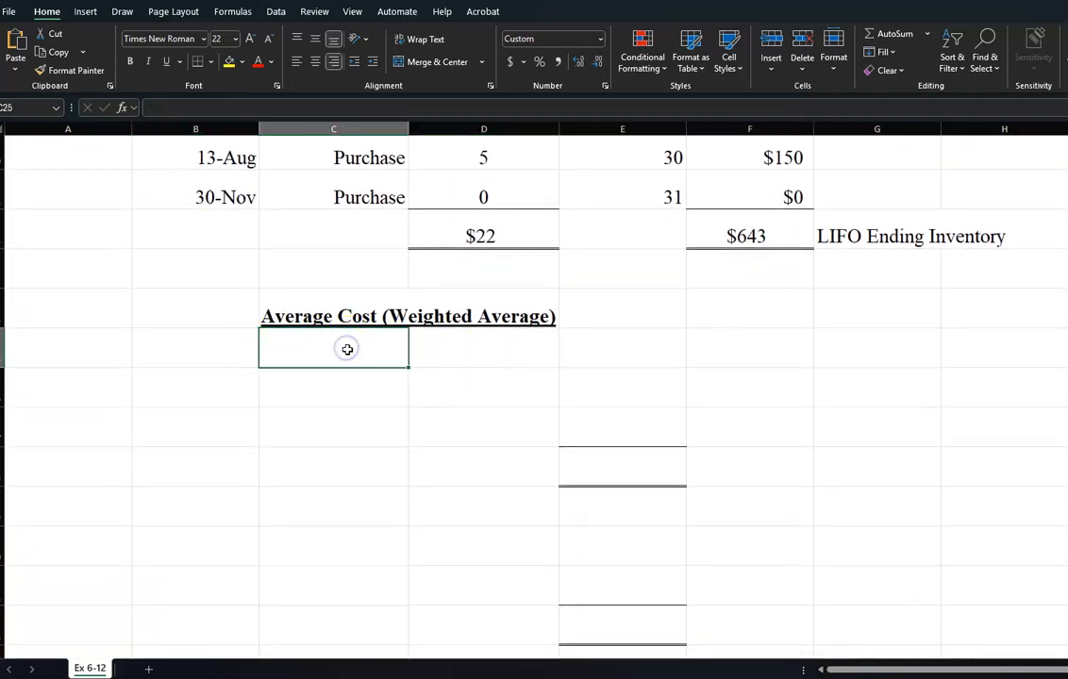
scroll(347, 350, "up", 7)
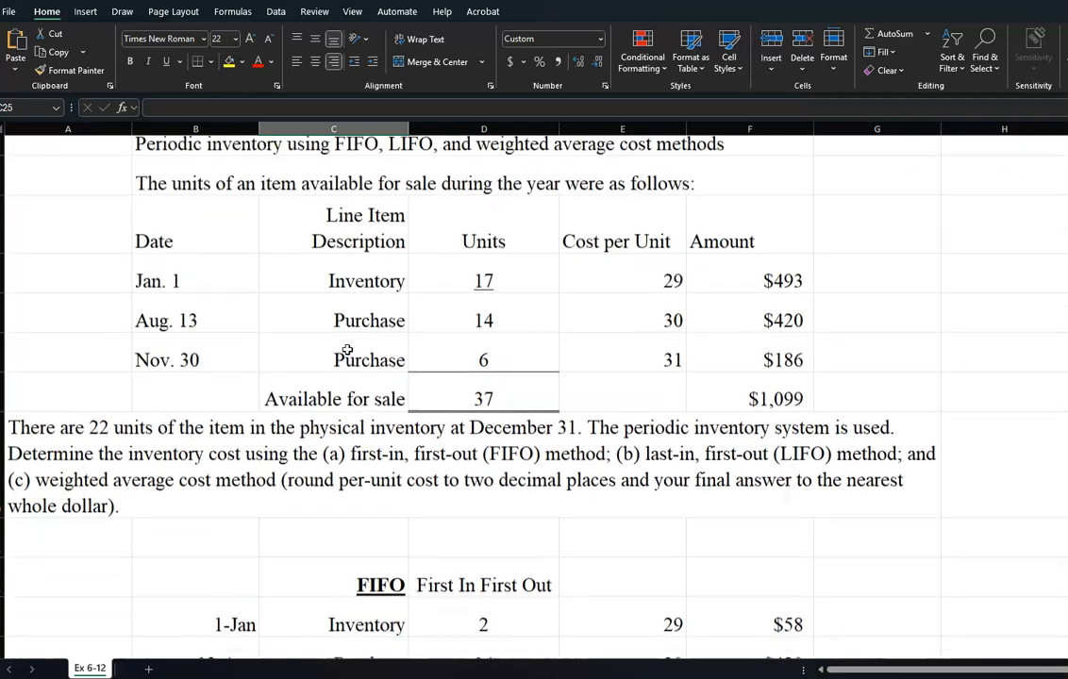
scroll(332, 325, "down", 7)
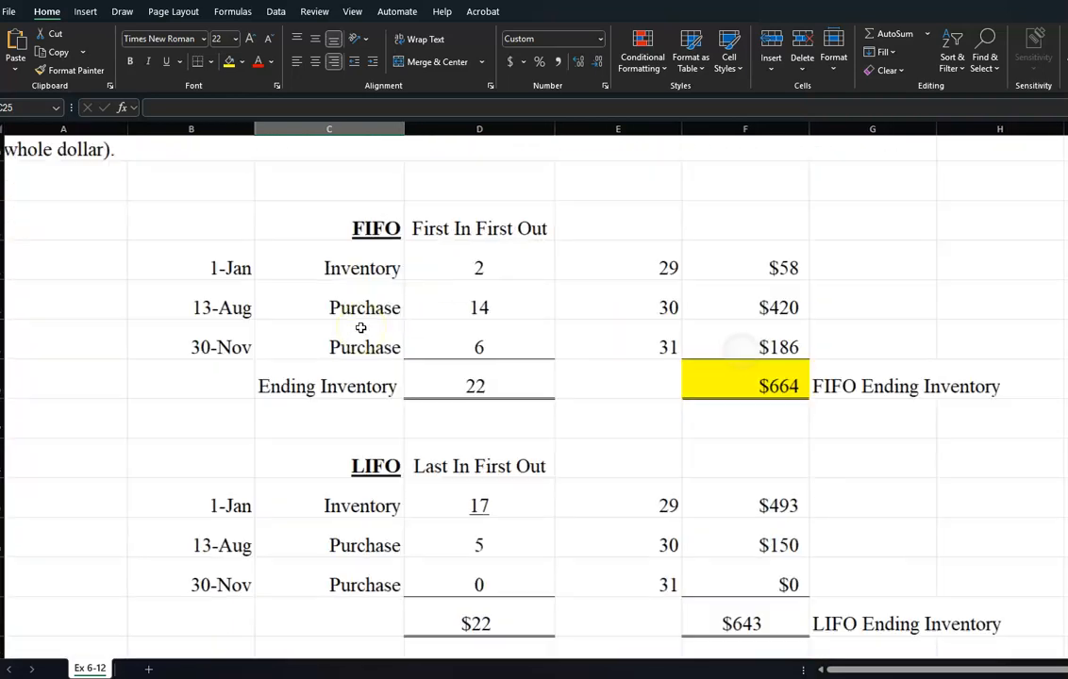
left_click(227, 390)
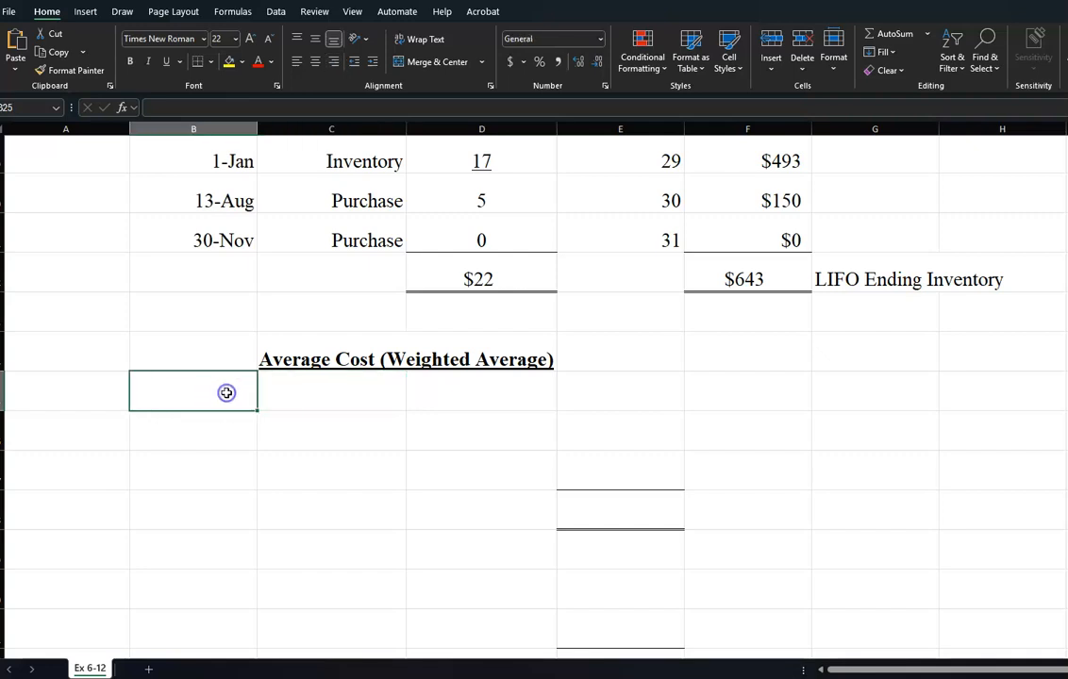
key("ctrl+v")
Total the weighted average section's amounts in F28 with SUM over F25:F27.
left_click(644, 392)
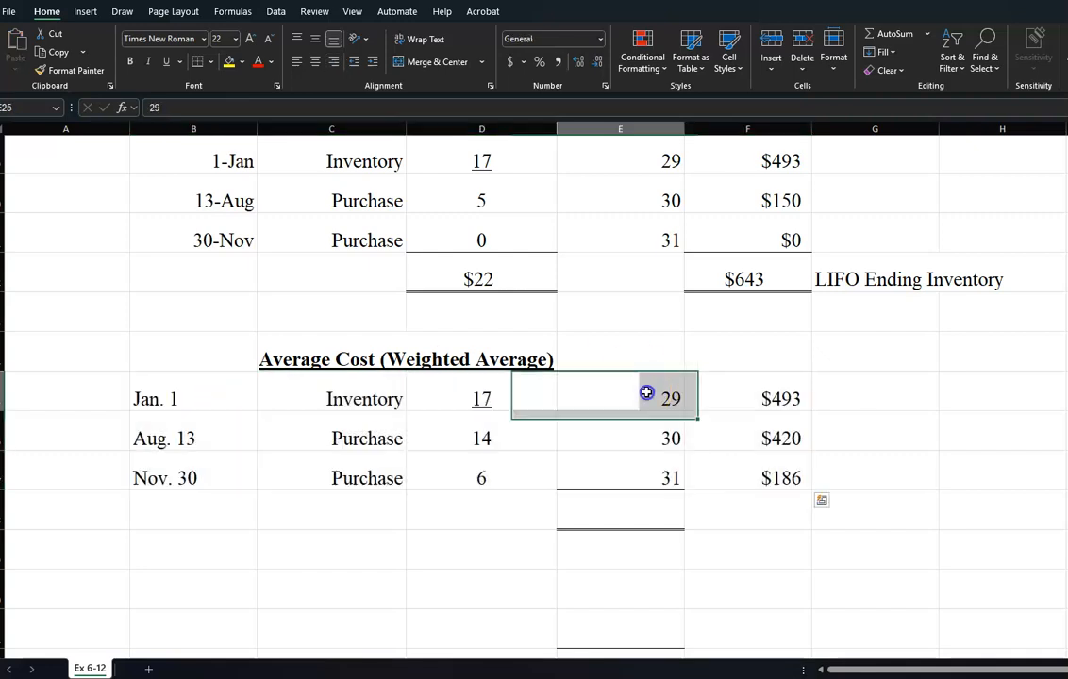
left_click(732, 508)
left_click(883, 43)
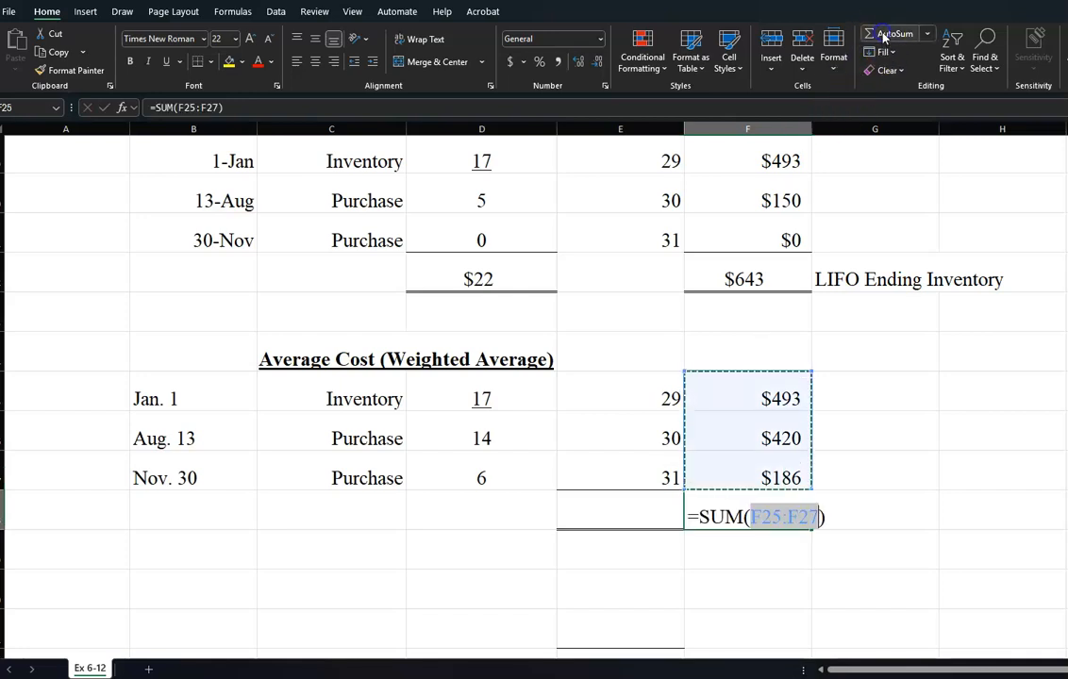
key("Return")
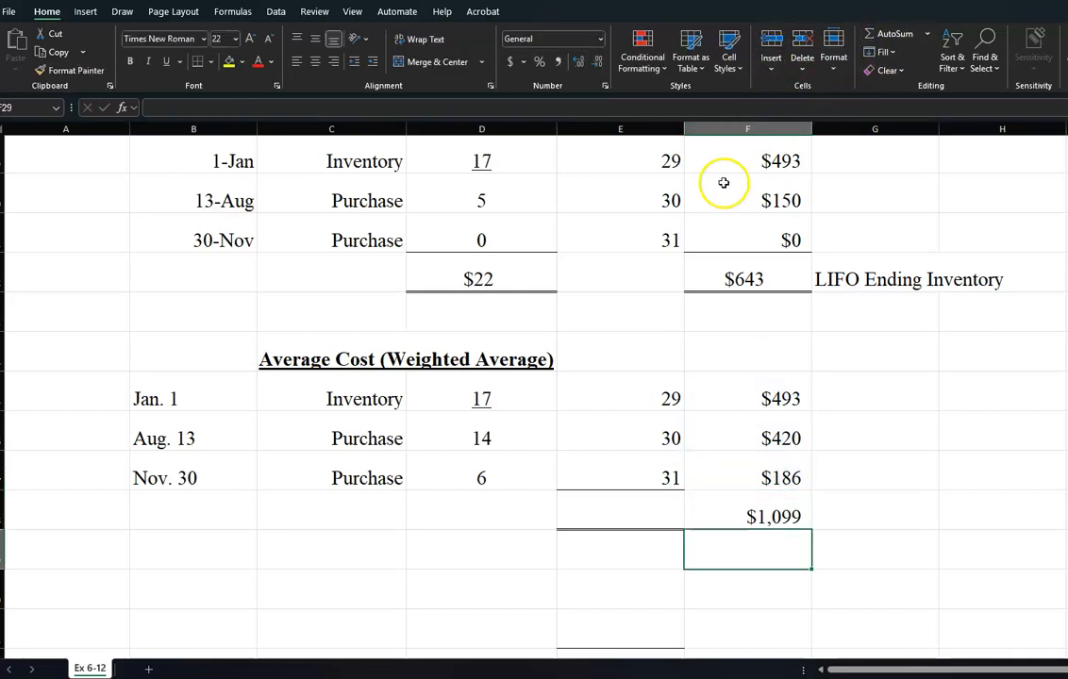
Total the weighted average section's units in D28 with SUM over D25:D27.
left_click(474, 534)
left_click(478, 510)
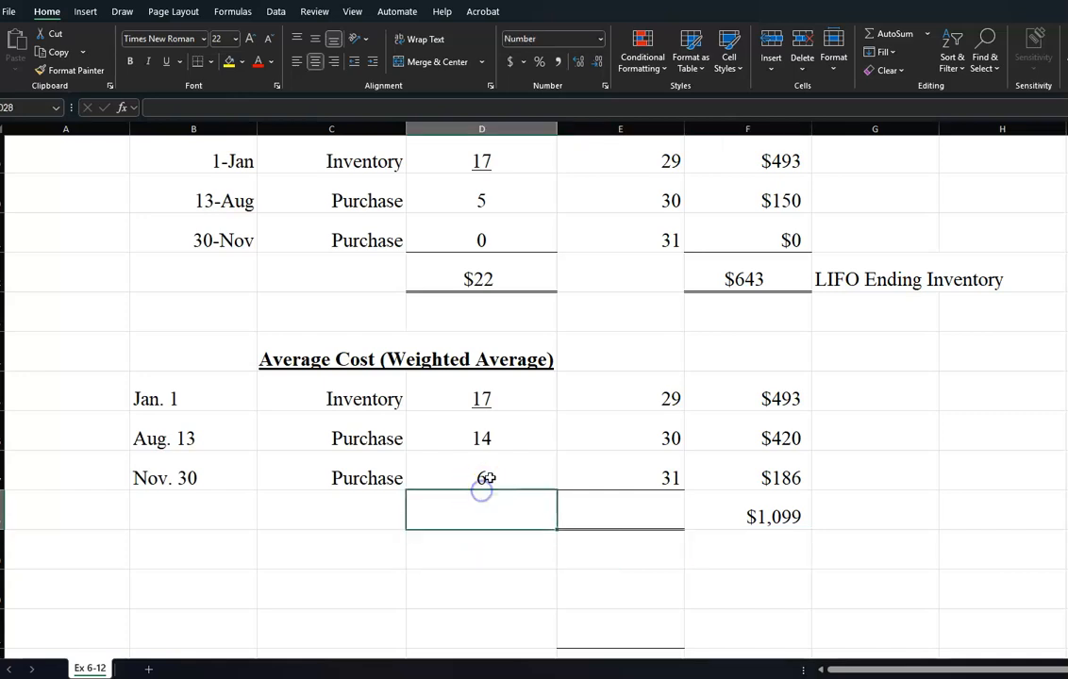
left_click(895, 35)
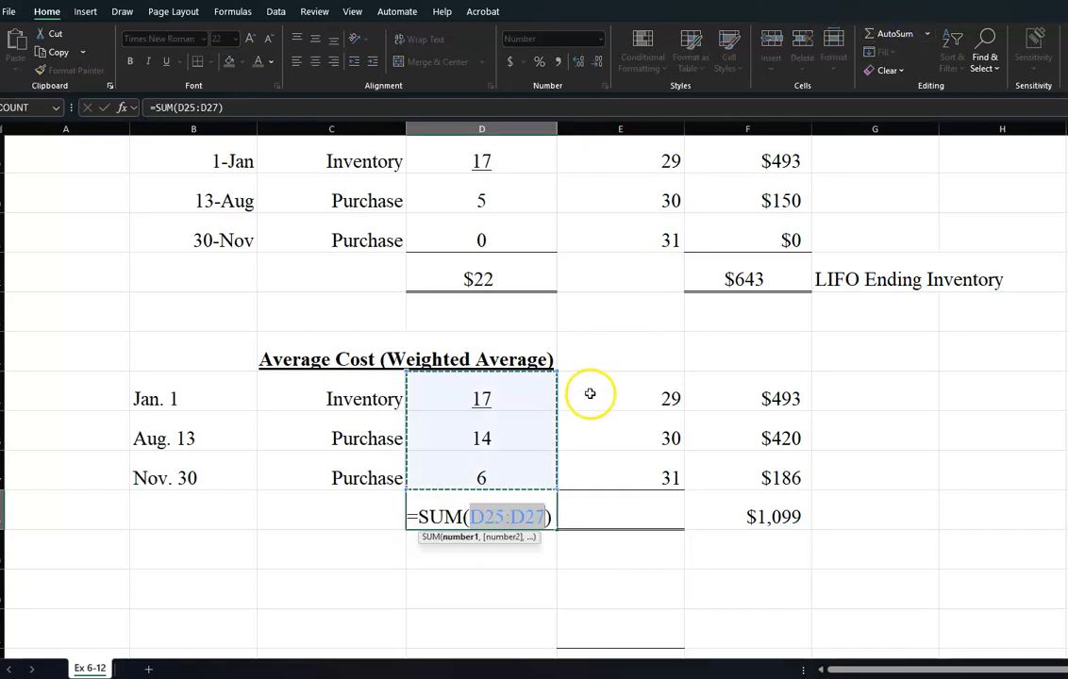
key("Escape")
left_click(543, 546)
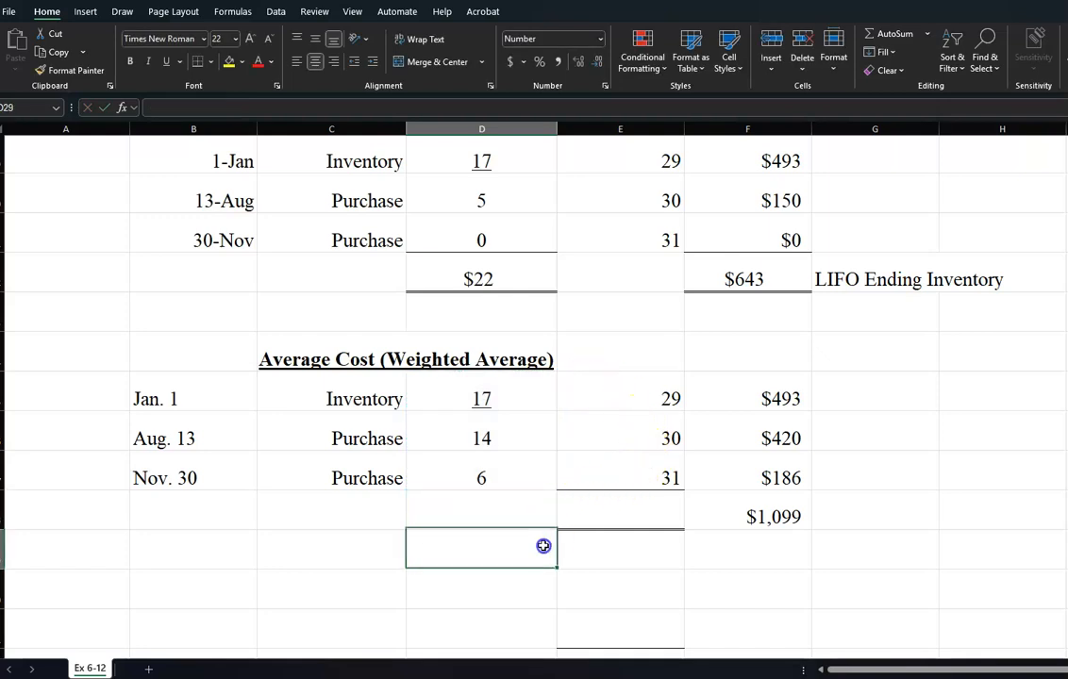
left_click(525, 522)
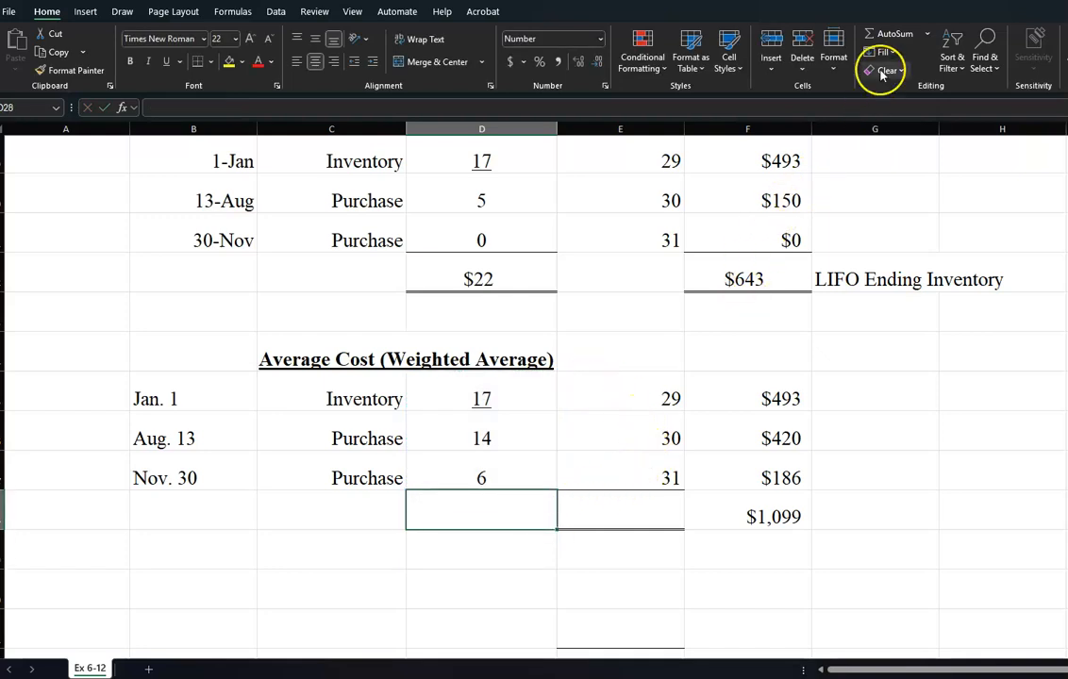
left_click(888, 35)
key("Return")
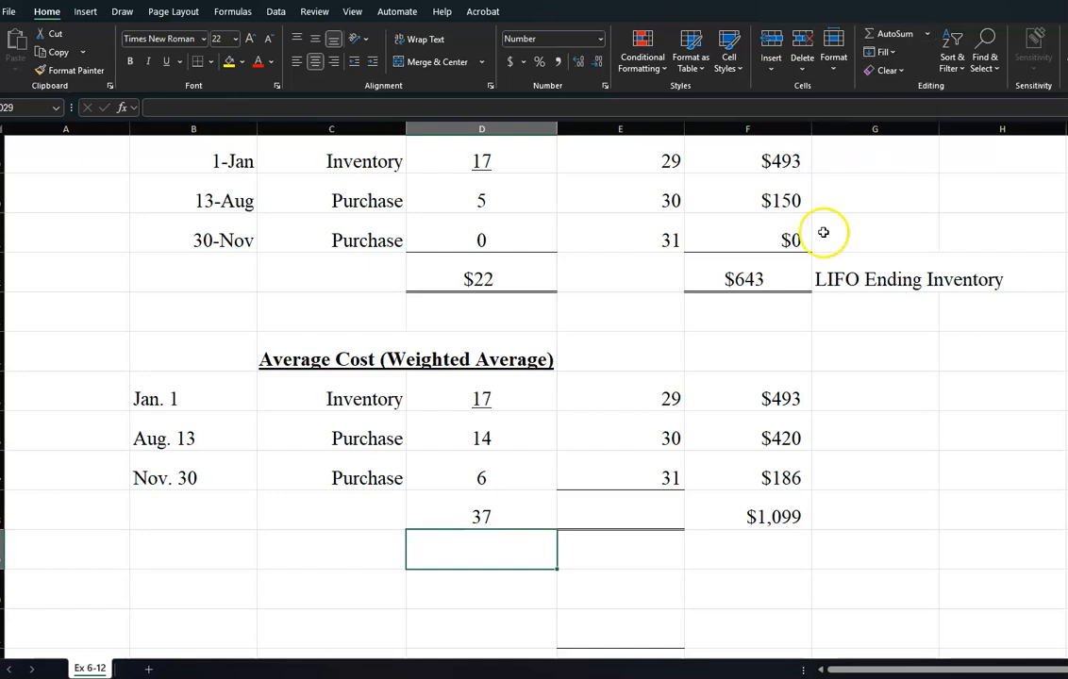
Give the units total in D28 a single top border and a double bottom border.
left_click(503, 497)
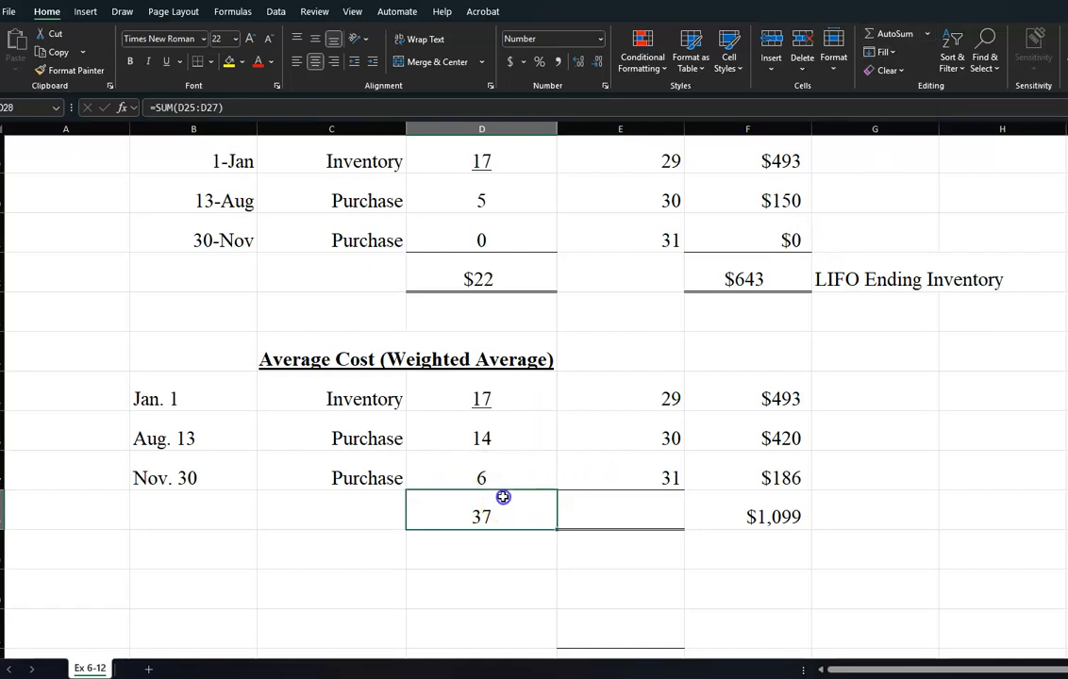
left_click(832, 57)
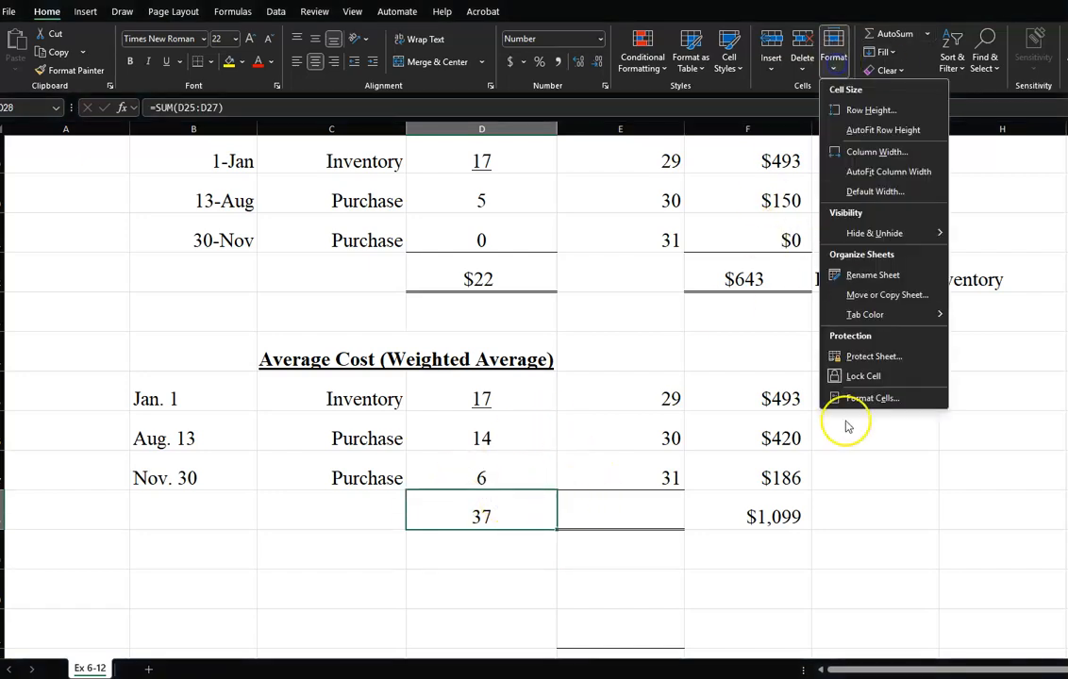
left_click(860, 397)
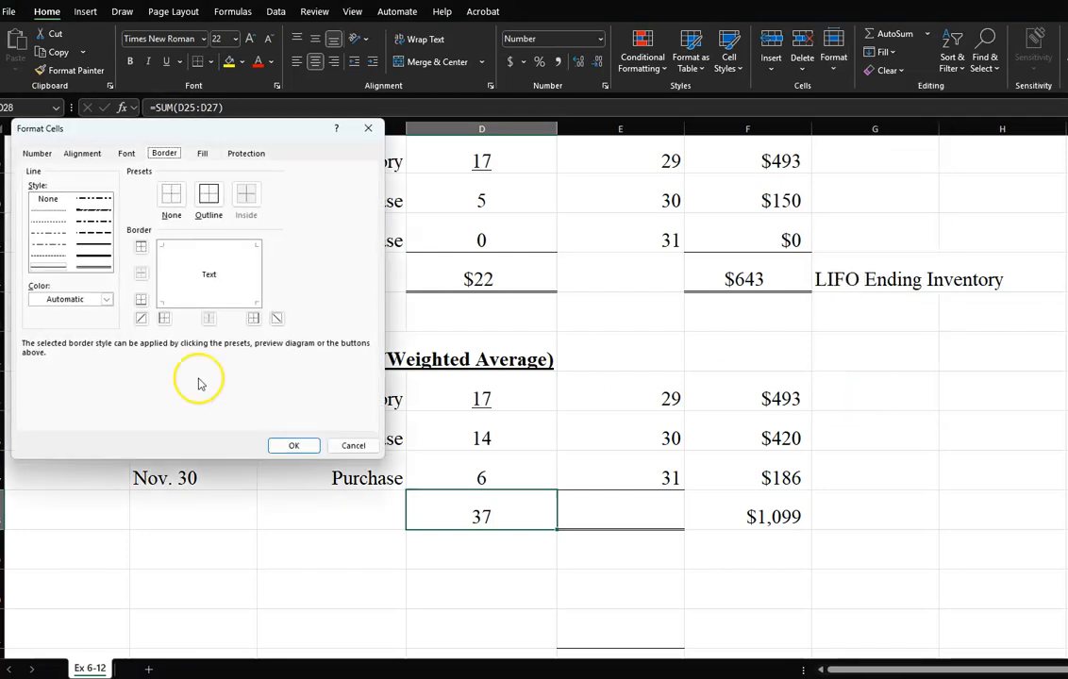
left_click(190, 244)
left_click(92, 268)
left_click(170, 301)
left_click(288, 446)
Remove the top and bottom borders from the empty cell E28.
left_click(632, 512)
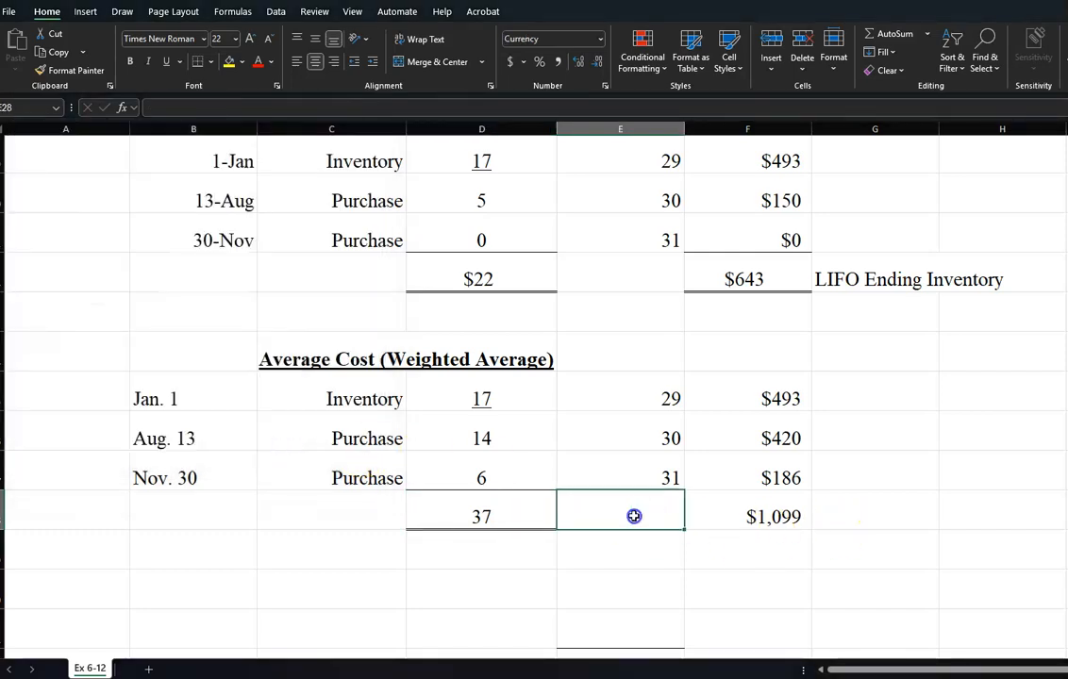
left_click(834, 58)
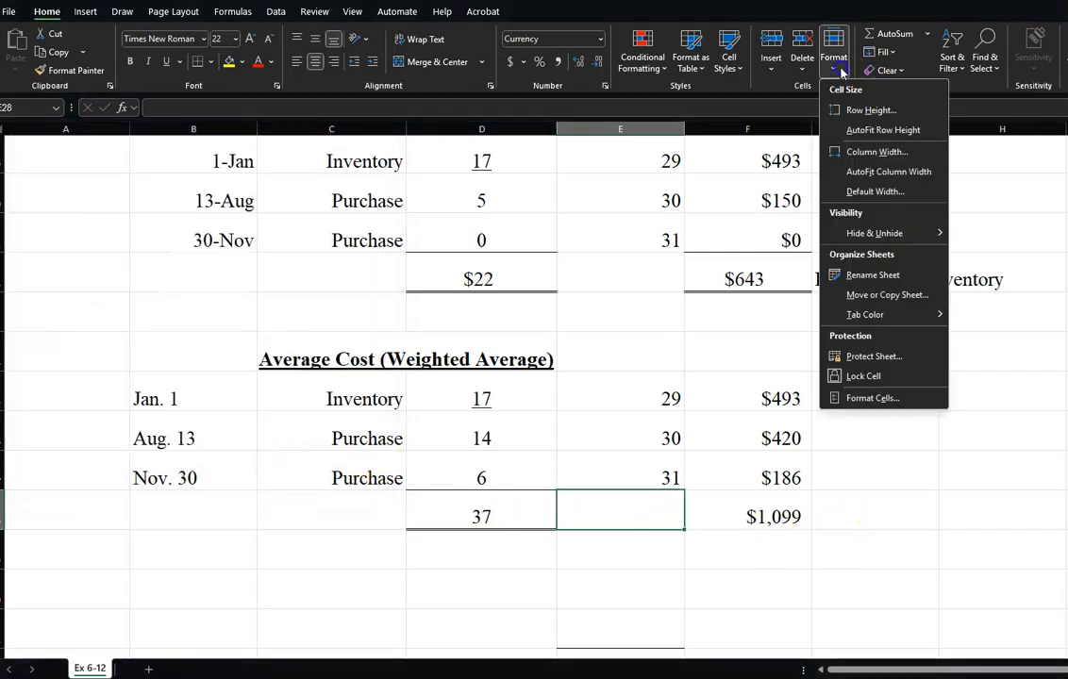
left_click(872, 397)
left_click(181, 246)
left_click(182, 302)
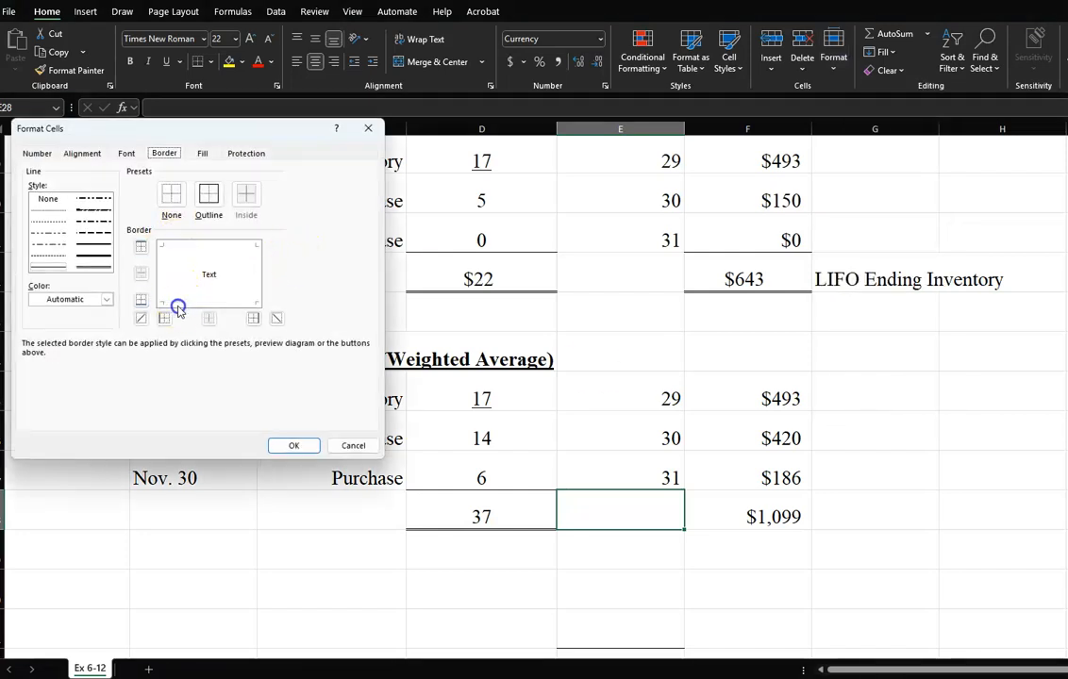
left_click(291, 444)
Give the amount total in F28 a single top border and a double bottom border.
left_click(734, 516)
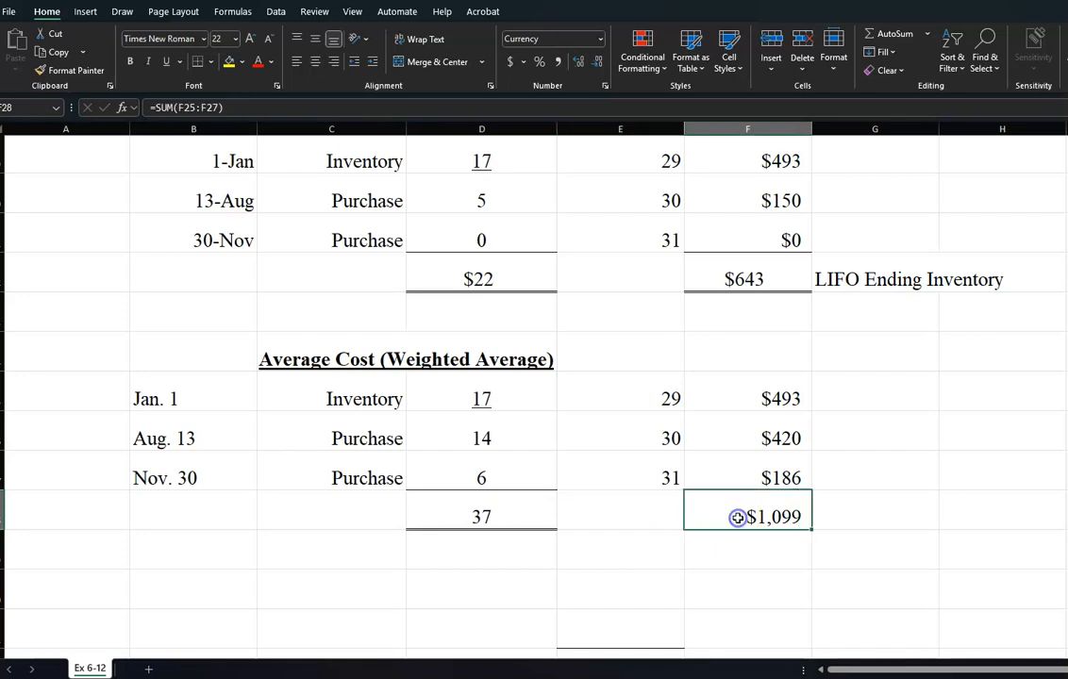
left_click(834, 58)
left_click(850, 395)
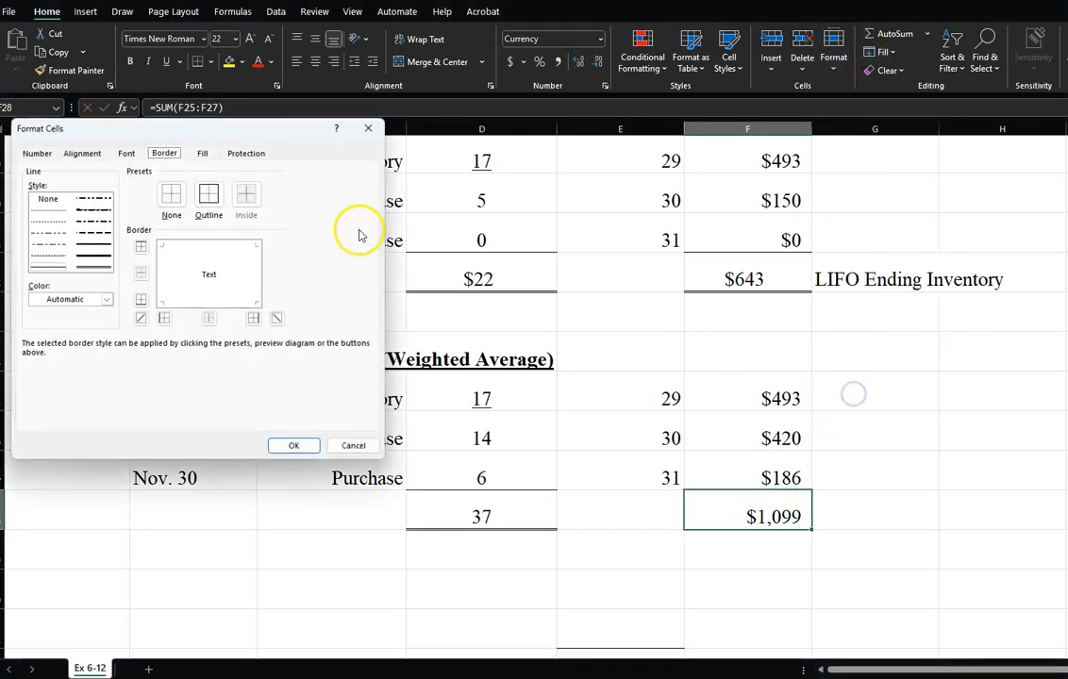
left_click(185, 303)
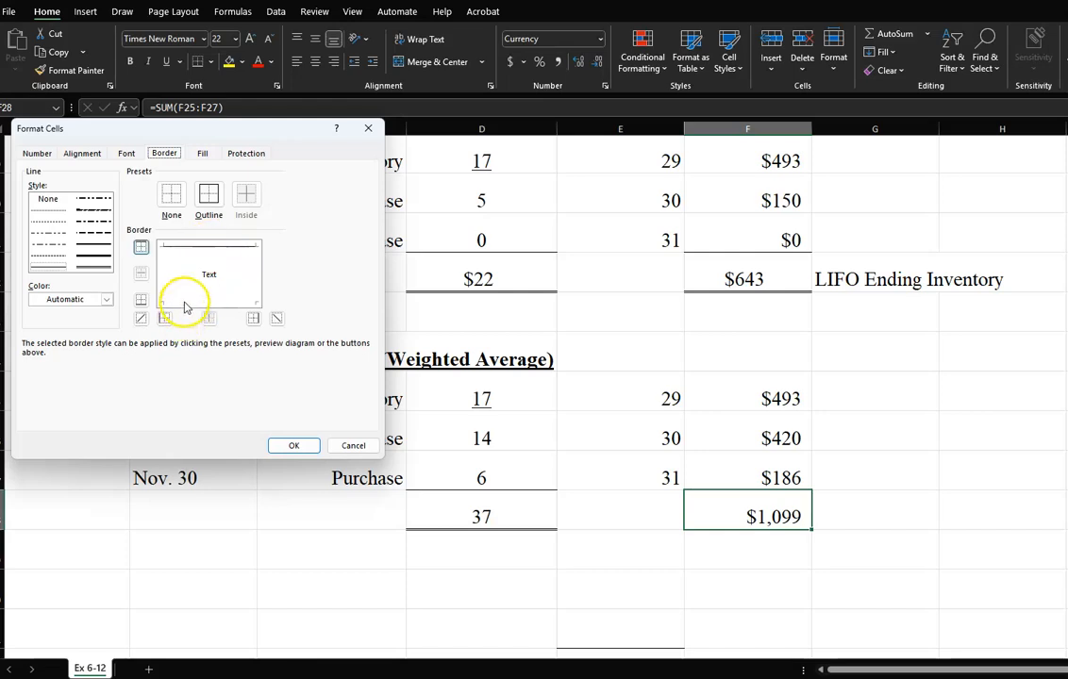
left_click(98, 267)
left_click(196, 300)
left_click(293, 449)
left_click(737, 544)
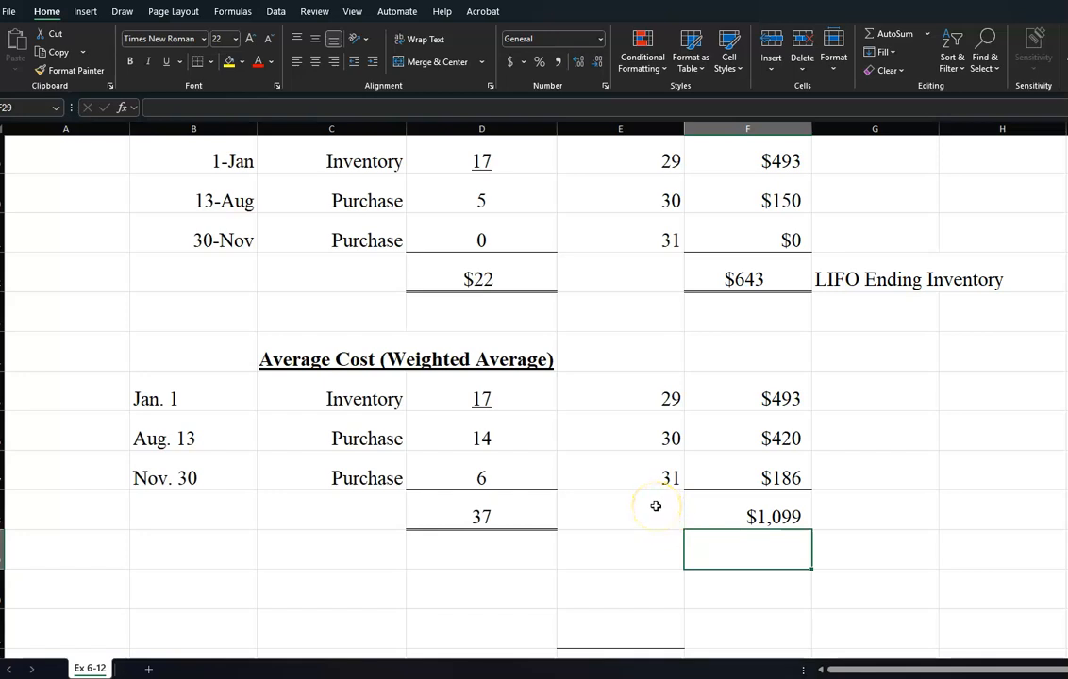
Compute the average unit cost in E29 as =F28/D28 and label it "dollars per unit" in F29.
left_click(610, 552)
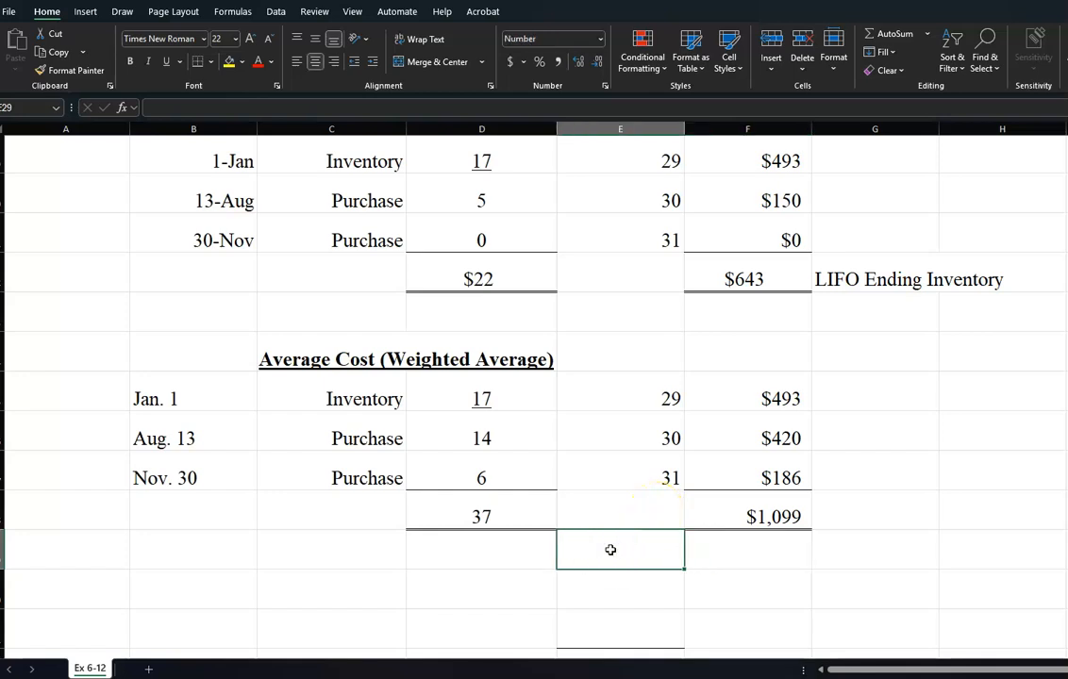
type("=")
left_click(705, 513)
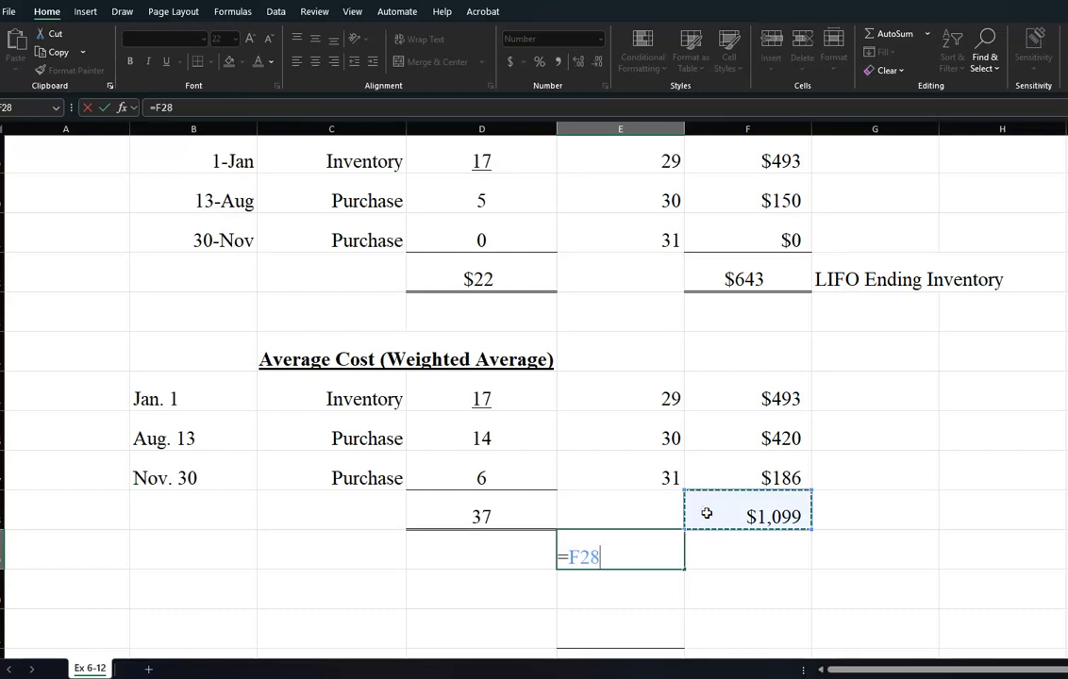
type("/")
left_click(509, 514)
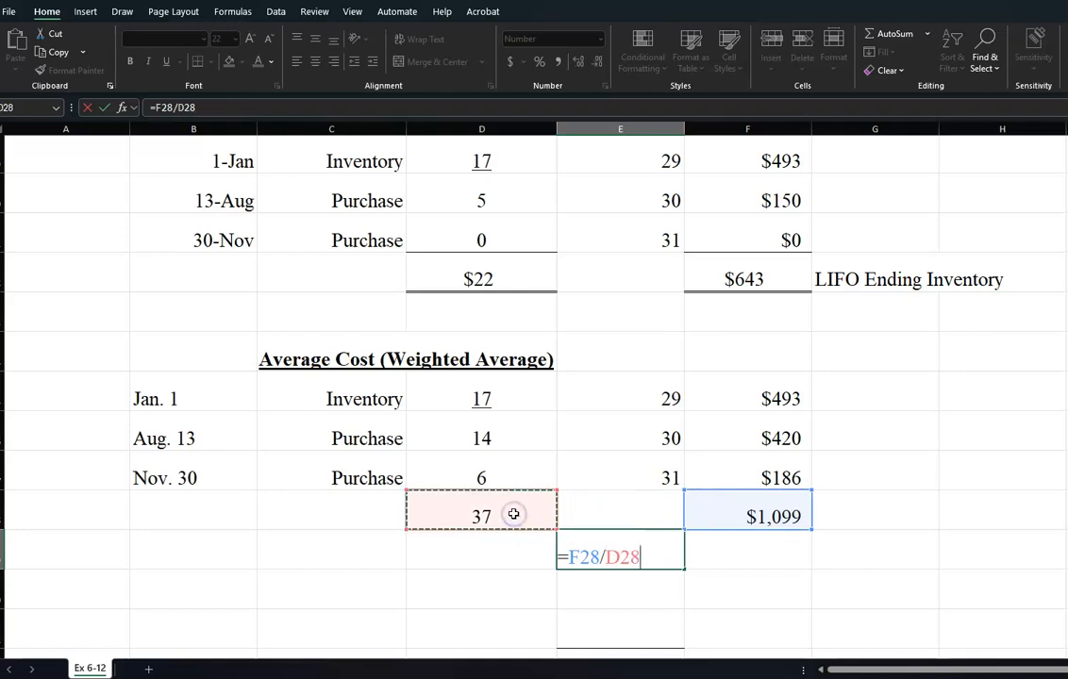
key("Return")
left_click(616, 560)
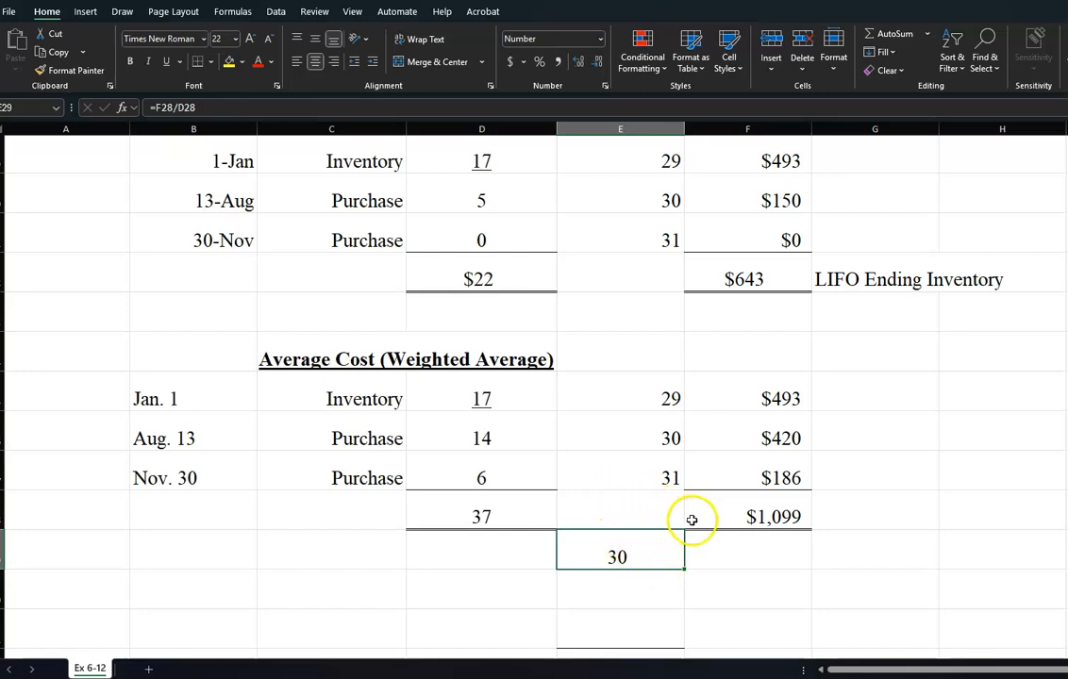
left_click(699, 554)
type("per unit")
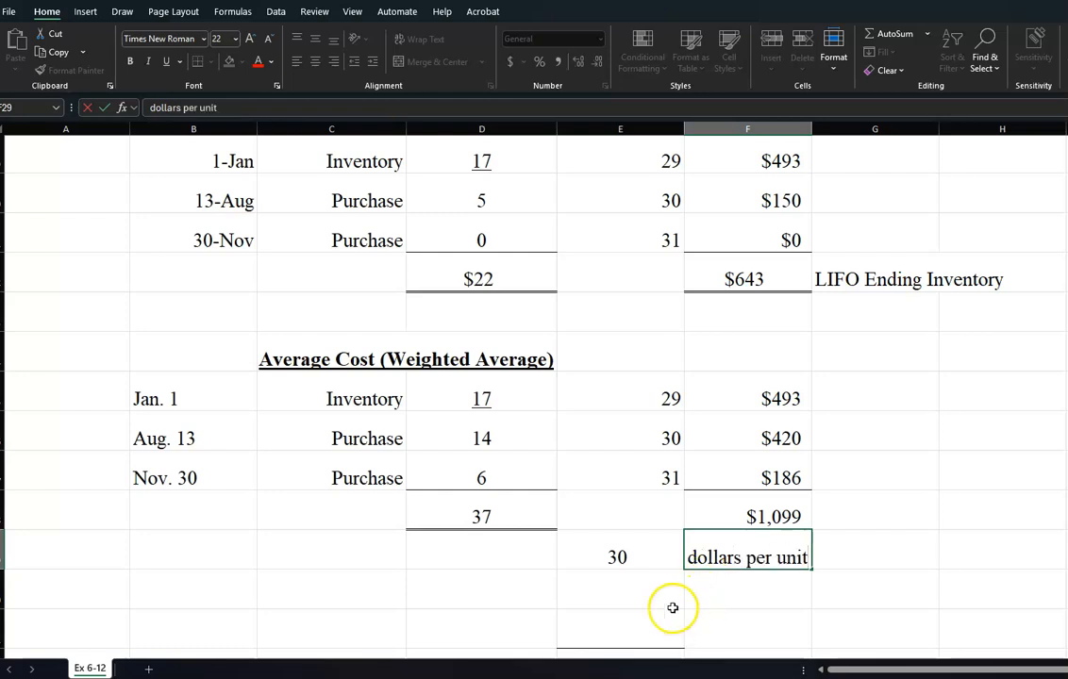
Enter 22 in E30 and label it "units in ending inventory" in F30.
left_click(644, 592)
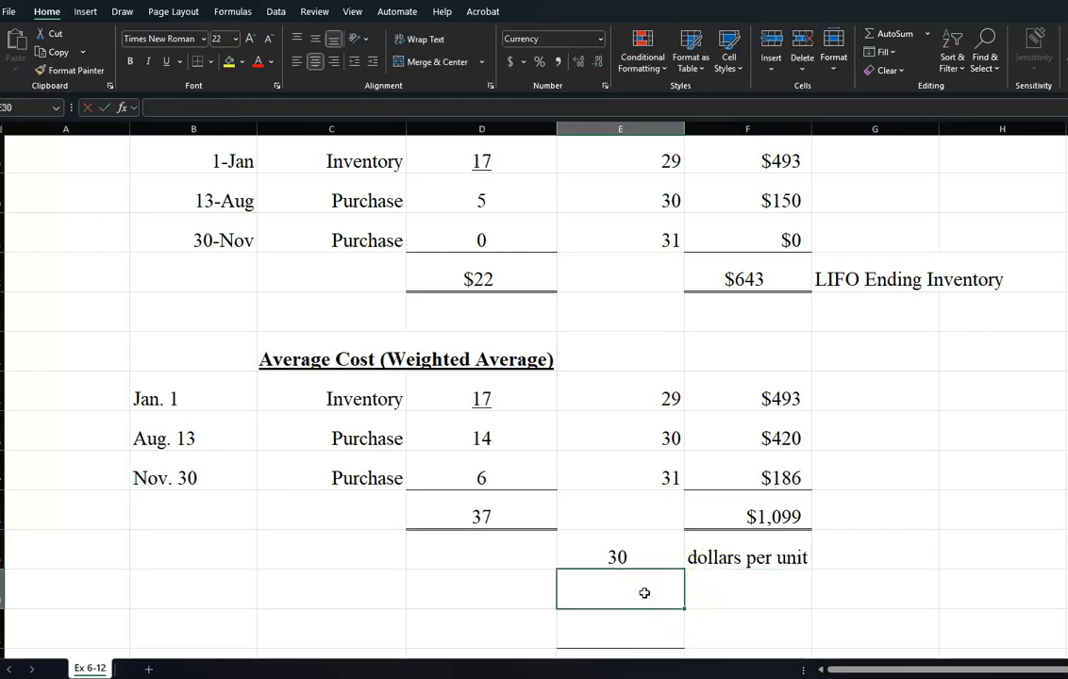
type("22")
key("Tab")
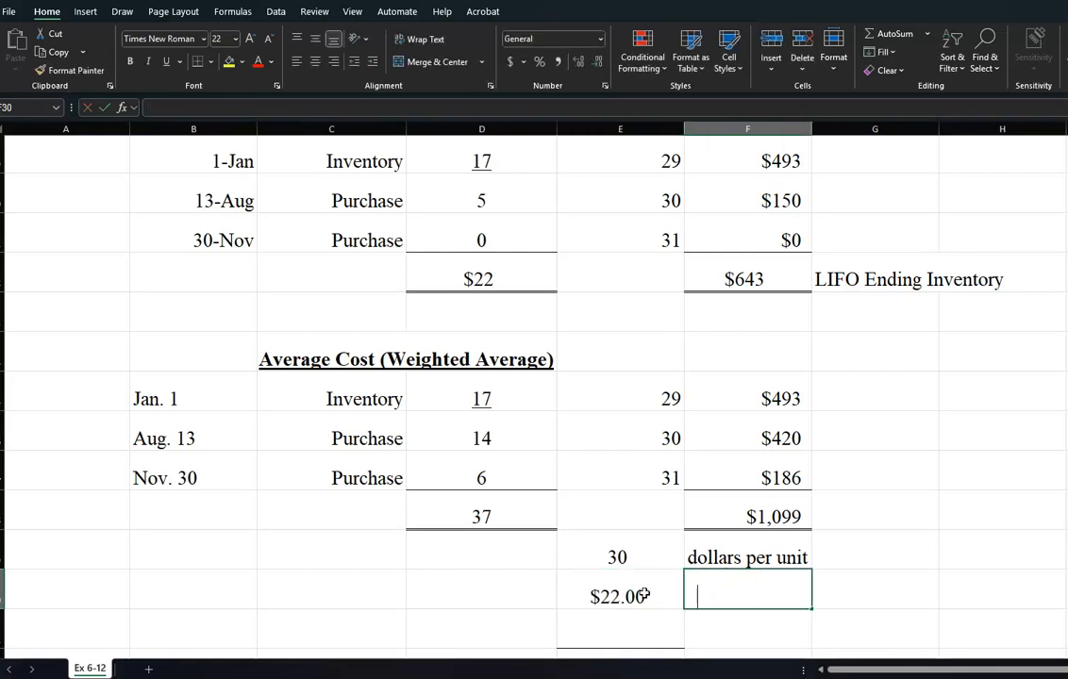
type("units in ending inventory")
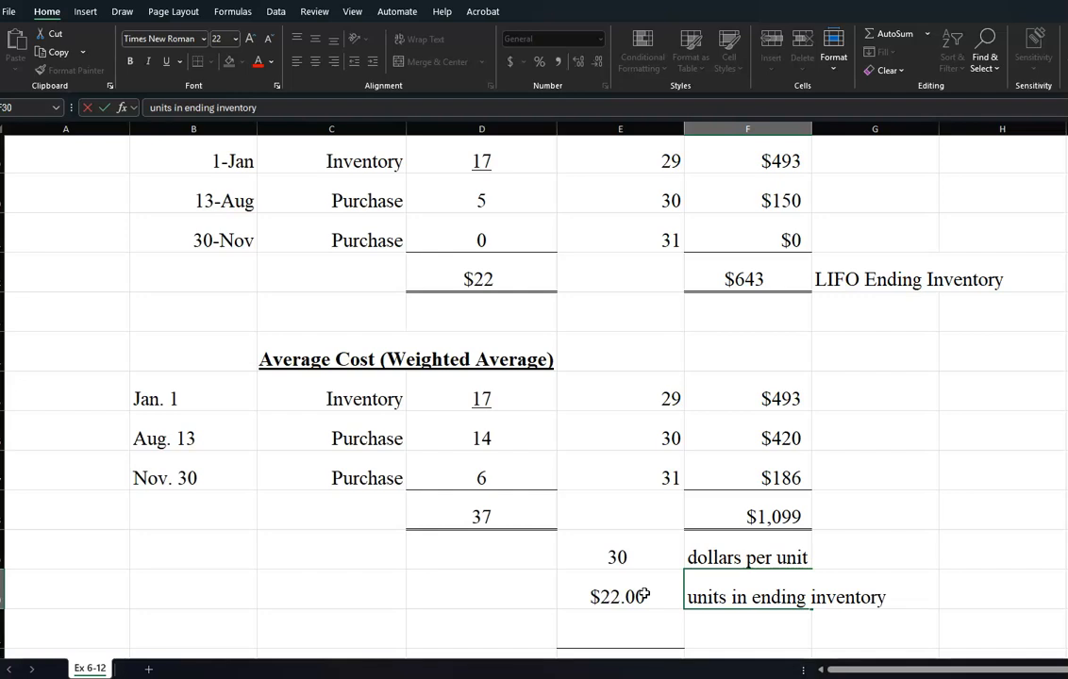
Format the unit cost in E29 as Accounting with the Armenian currency symbol.
left_click(593, 562)
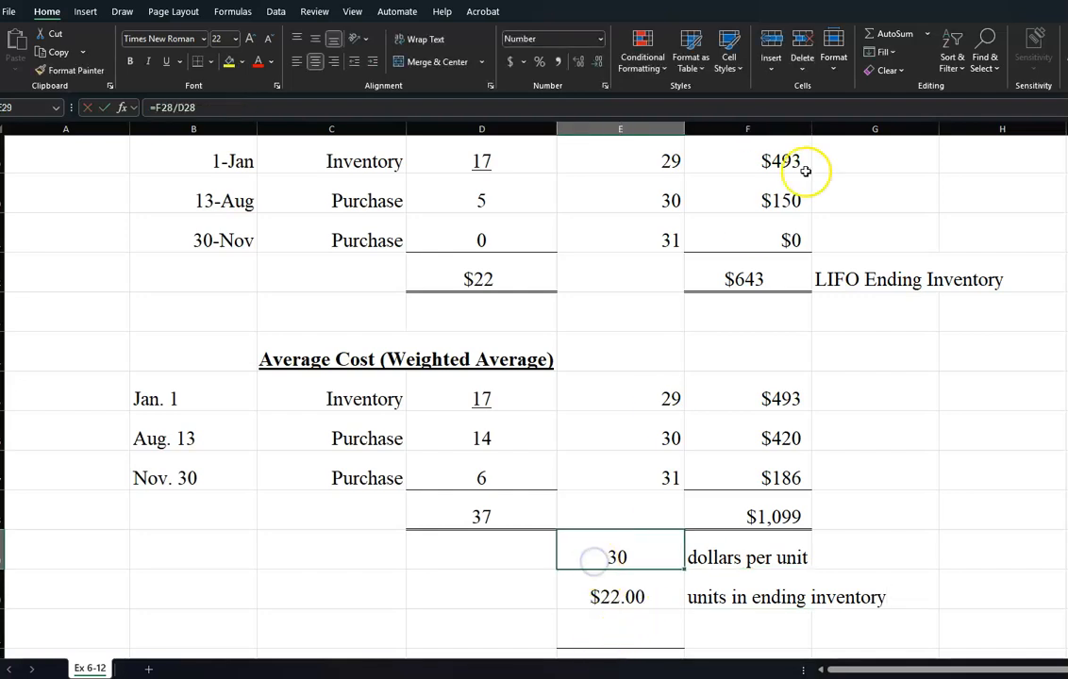
left_click(842, 73)
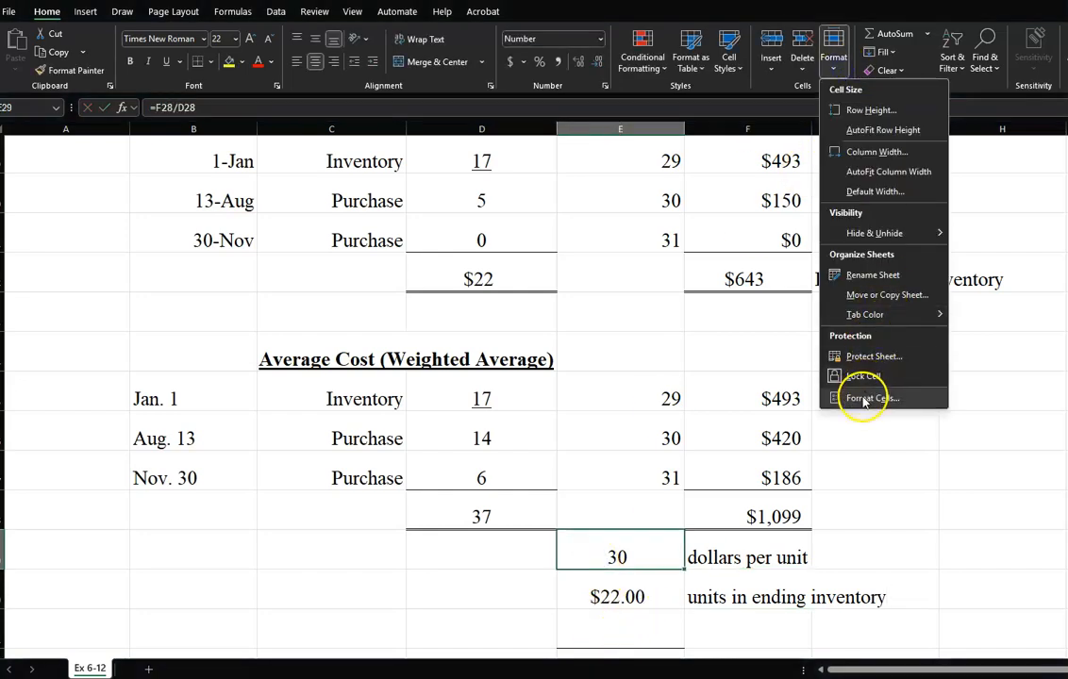
left_click(863, 400)
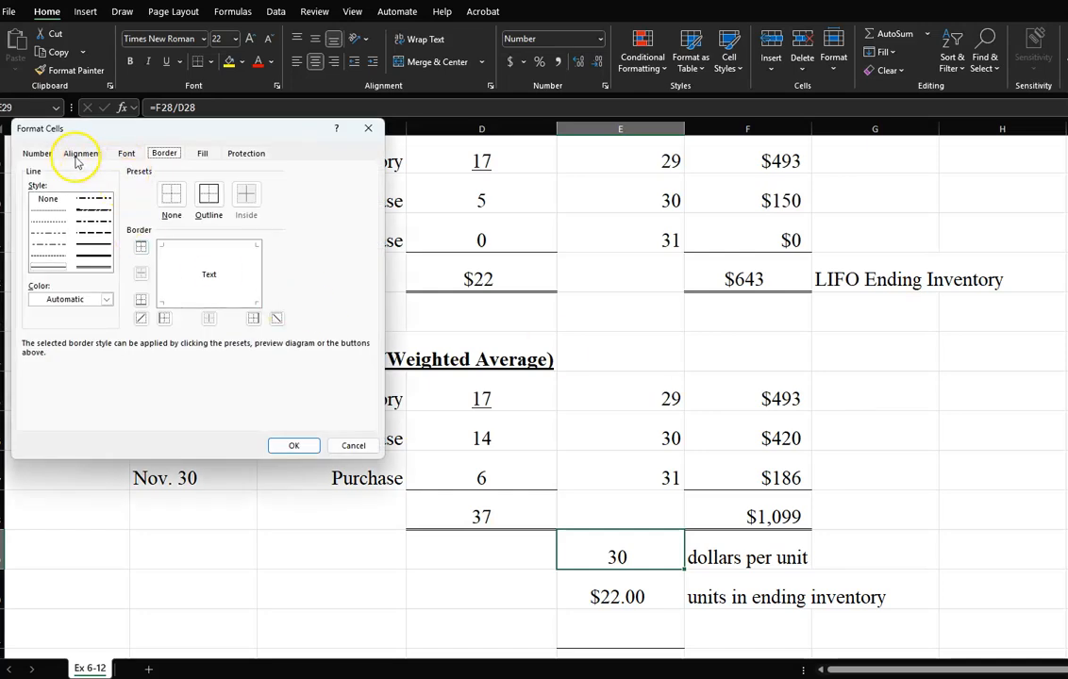
left_click(35, 153)
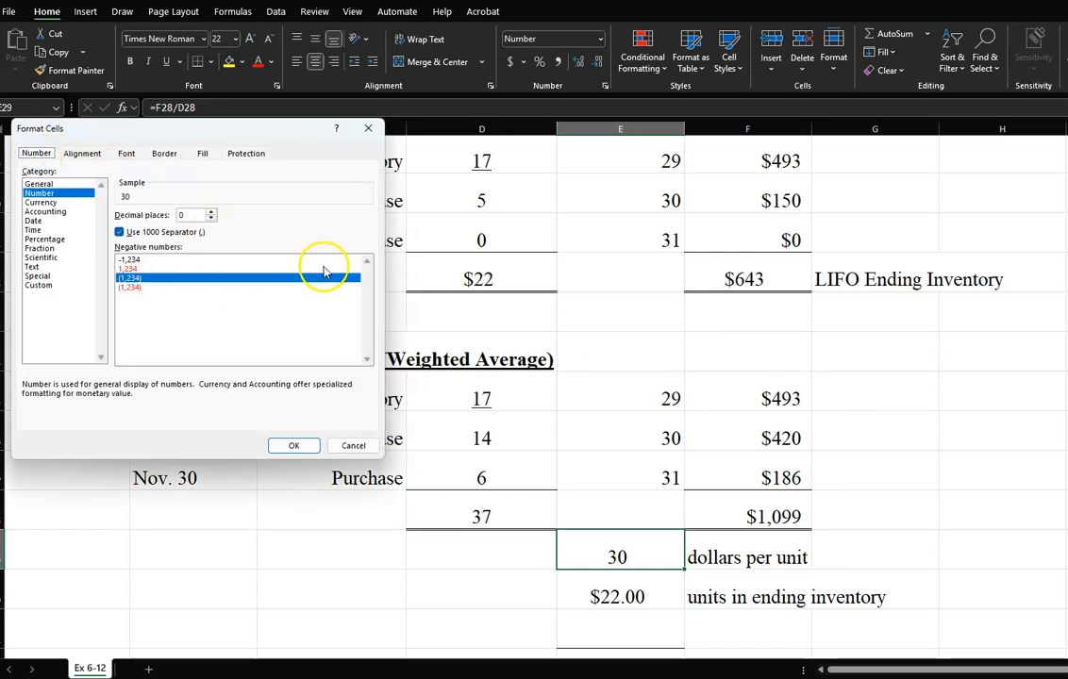
left_click(62, 213)
left_click(365, 233)
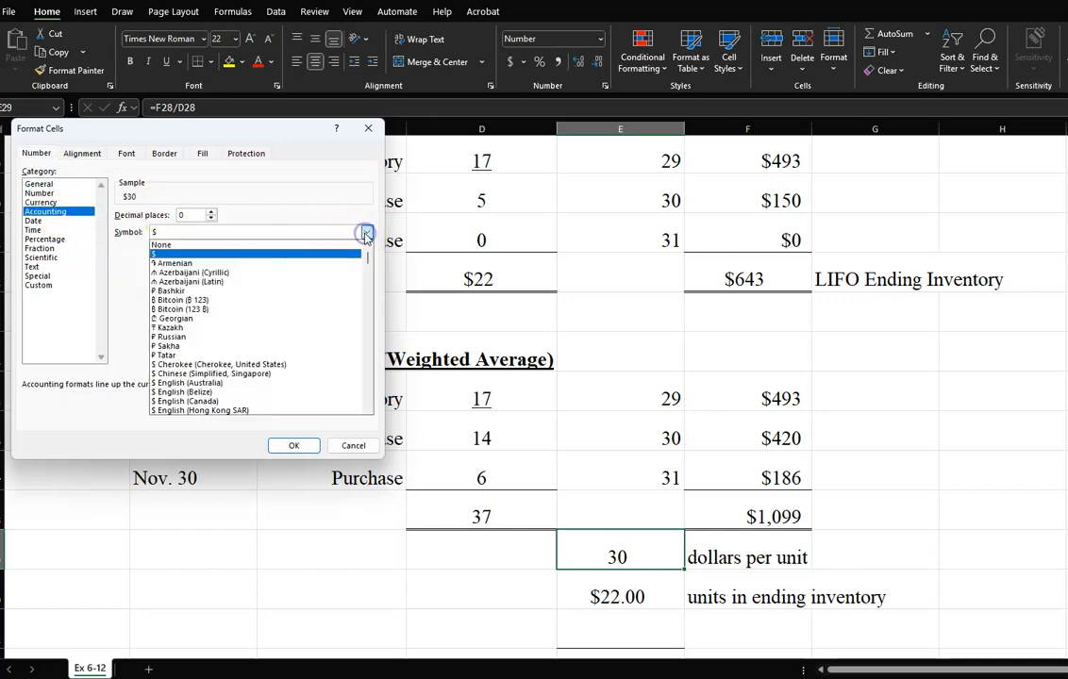
left_click(305, 245)
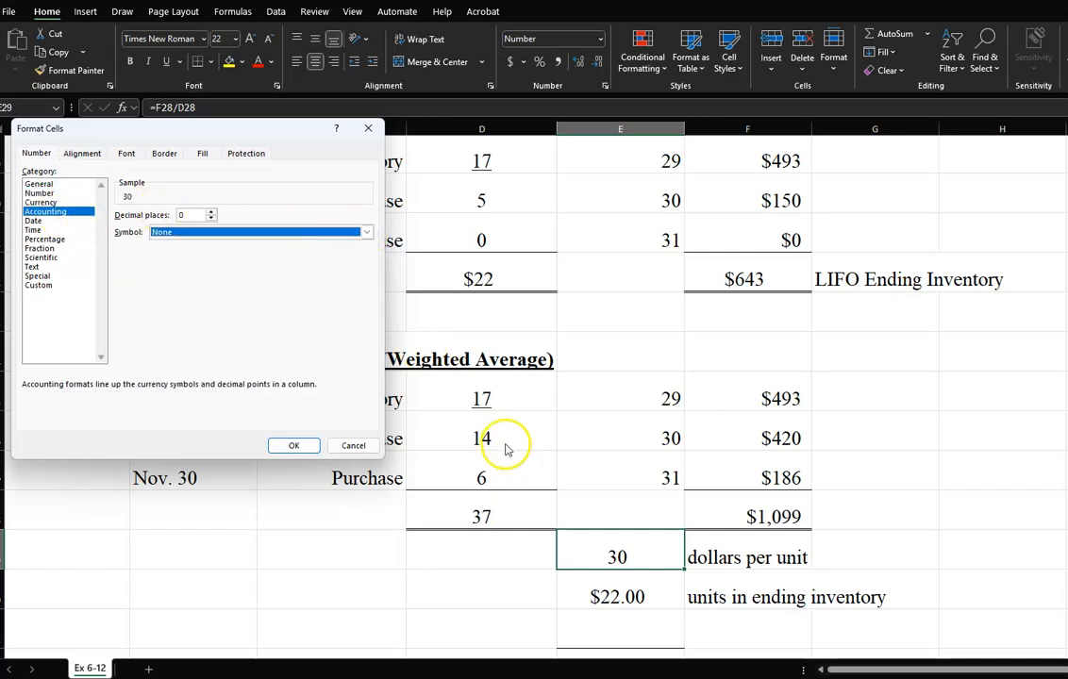
left_click(367, 232)
left_click(282, 262)
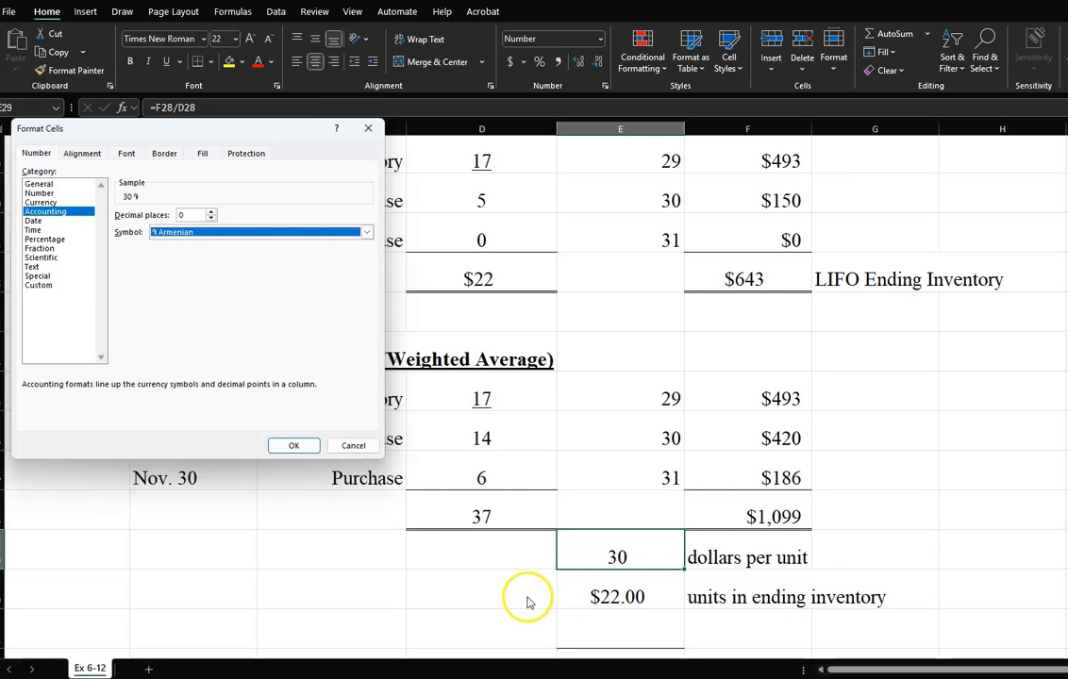
left_click(281, 444)
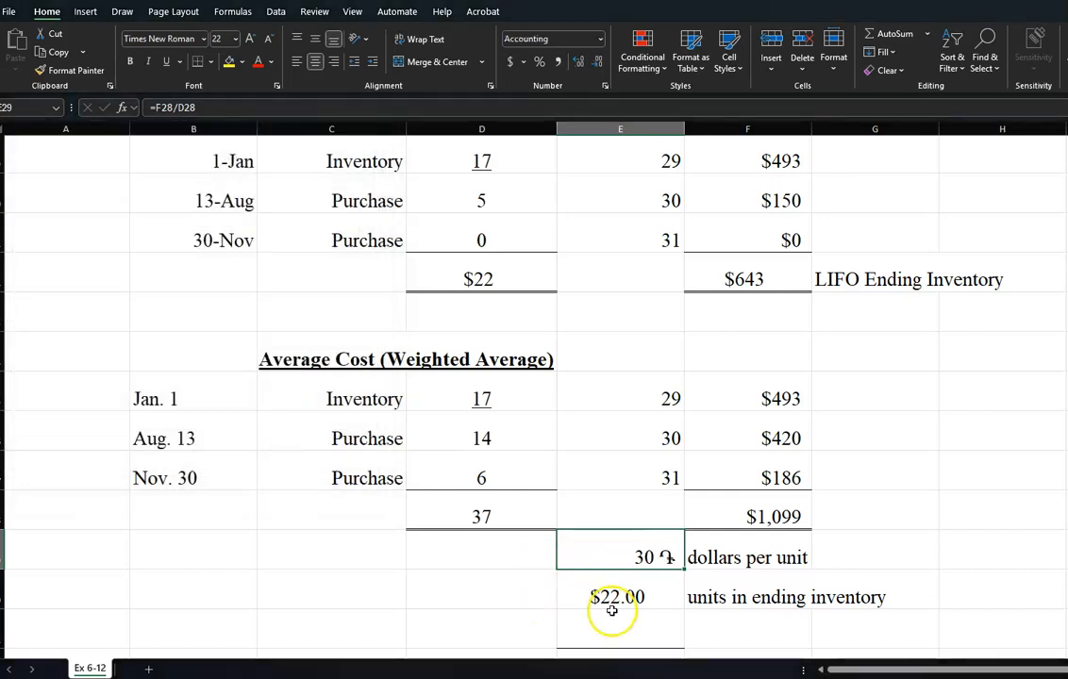
Format the unit cost in E29 as Accounting with the $ symbol and zero decimal places.
left_click(833, 58)
left_click(860, 398)
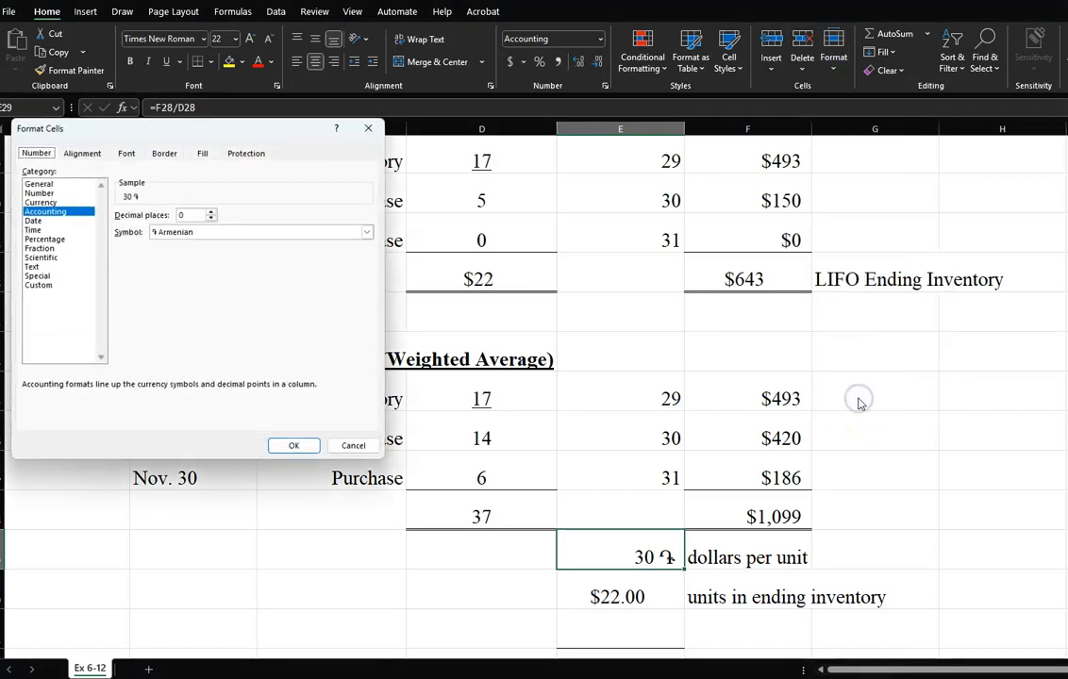
left_click(41, 201)
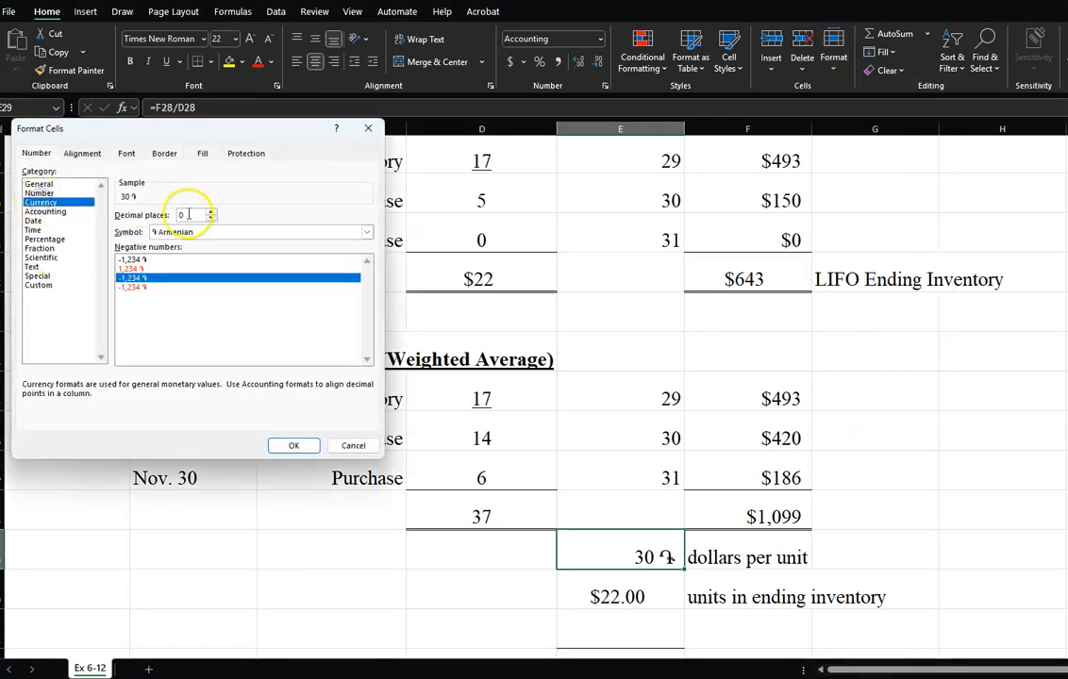
left_click(59, 211)
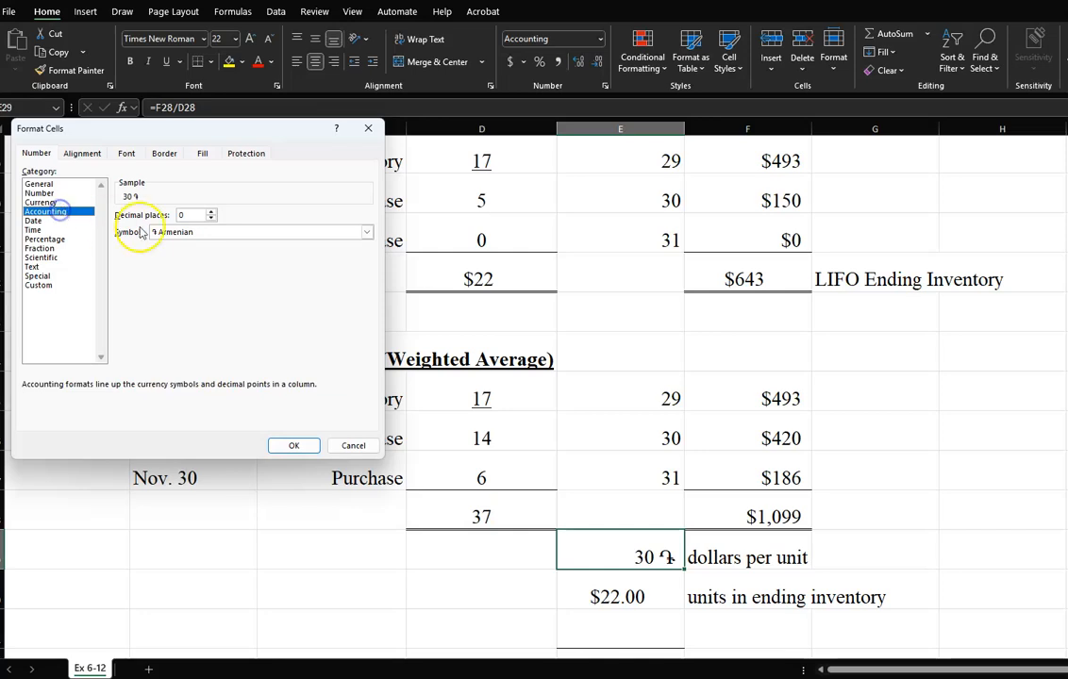
left_click(365, 232)
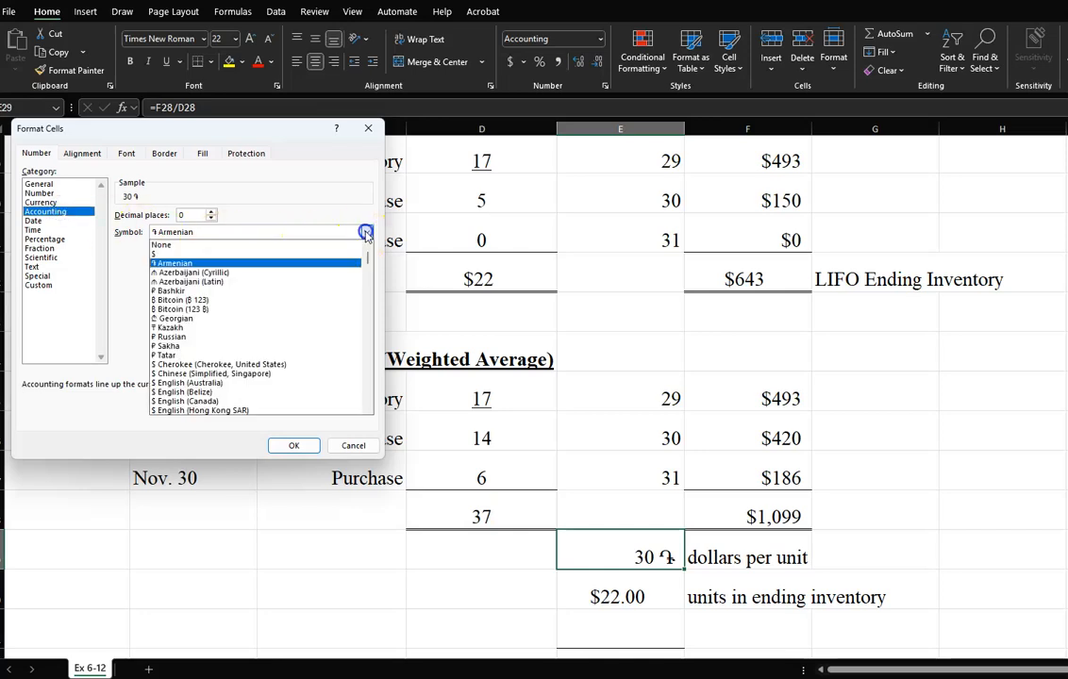
left_click(254, 255)
left_click(286, 445)
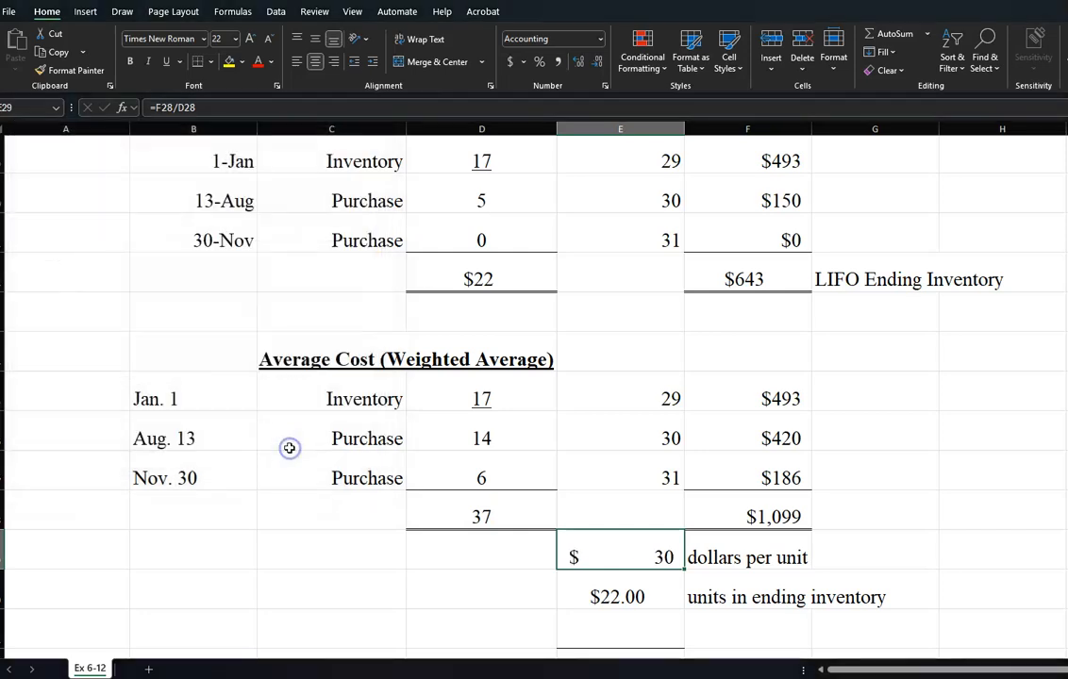
Format the units in ending inventory in E30 as Accounting with no currency symbol.
left_click(577, 591)
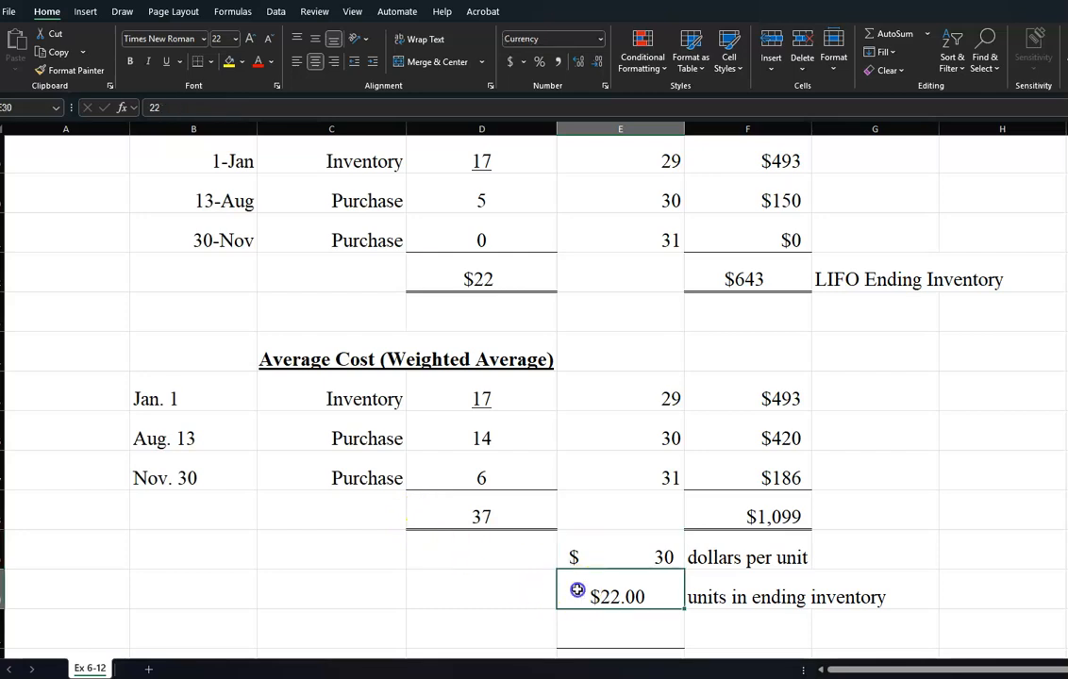
left_click(834, 63)
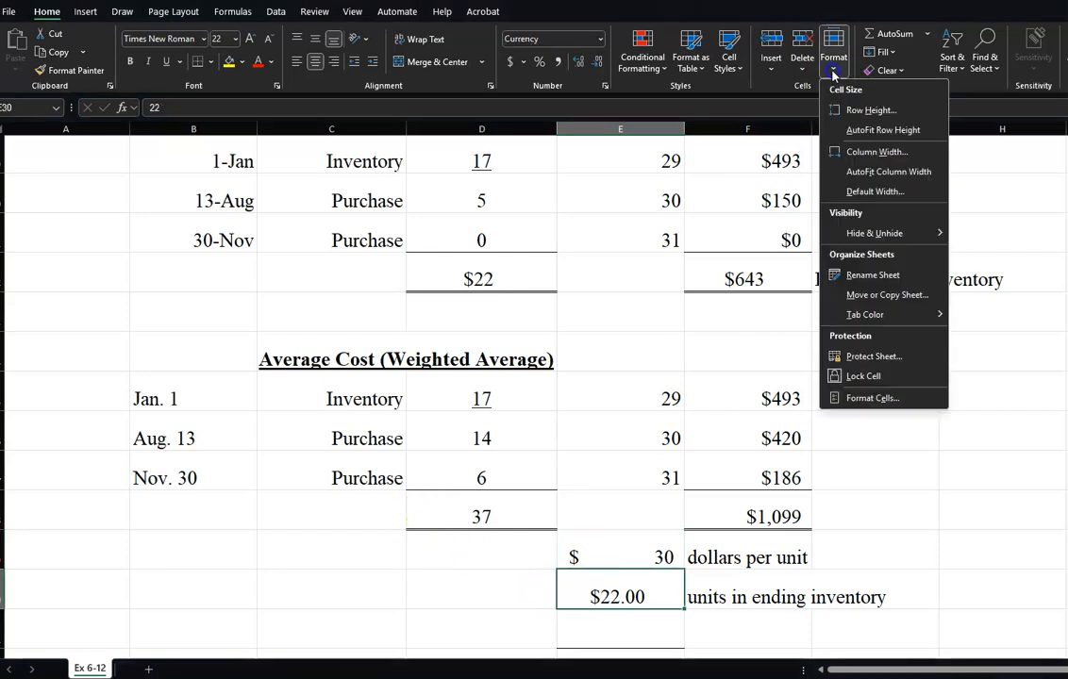
left_click(866, 397)
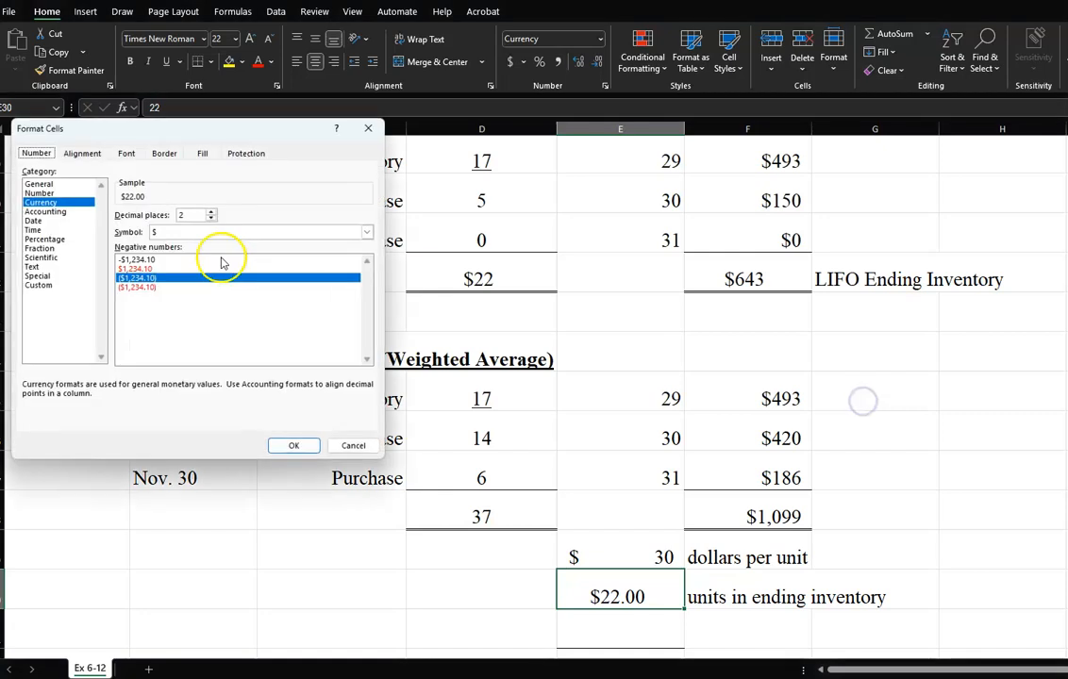
left_click(66, 212)
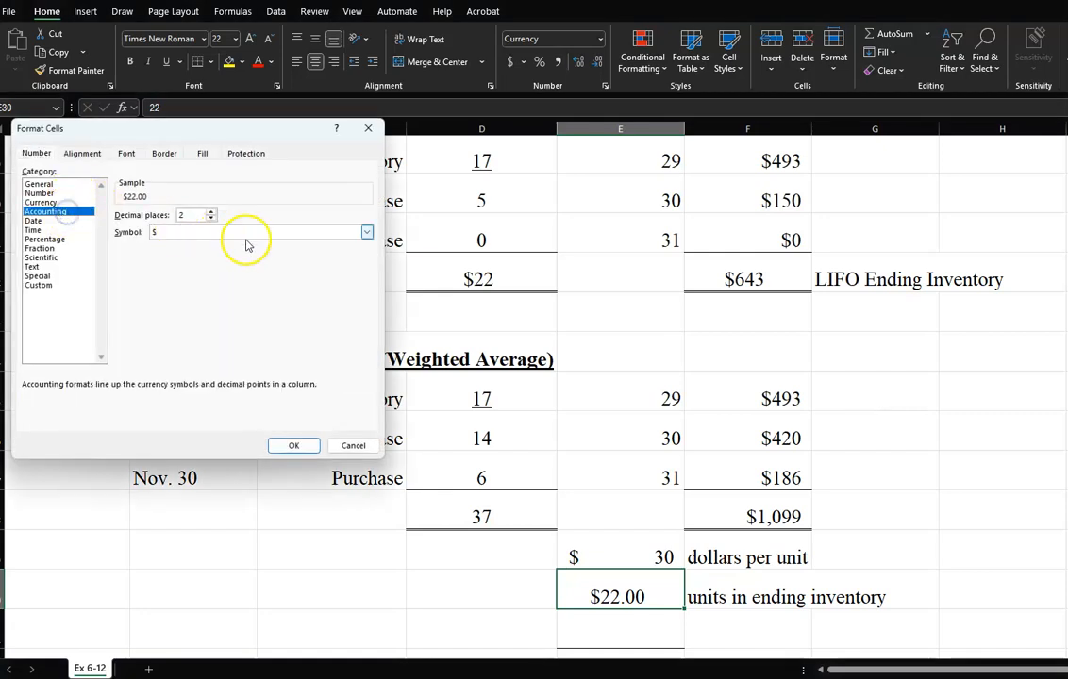
left_click(367, 232)
left_click(267, 243)
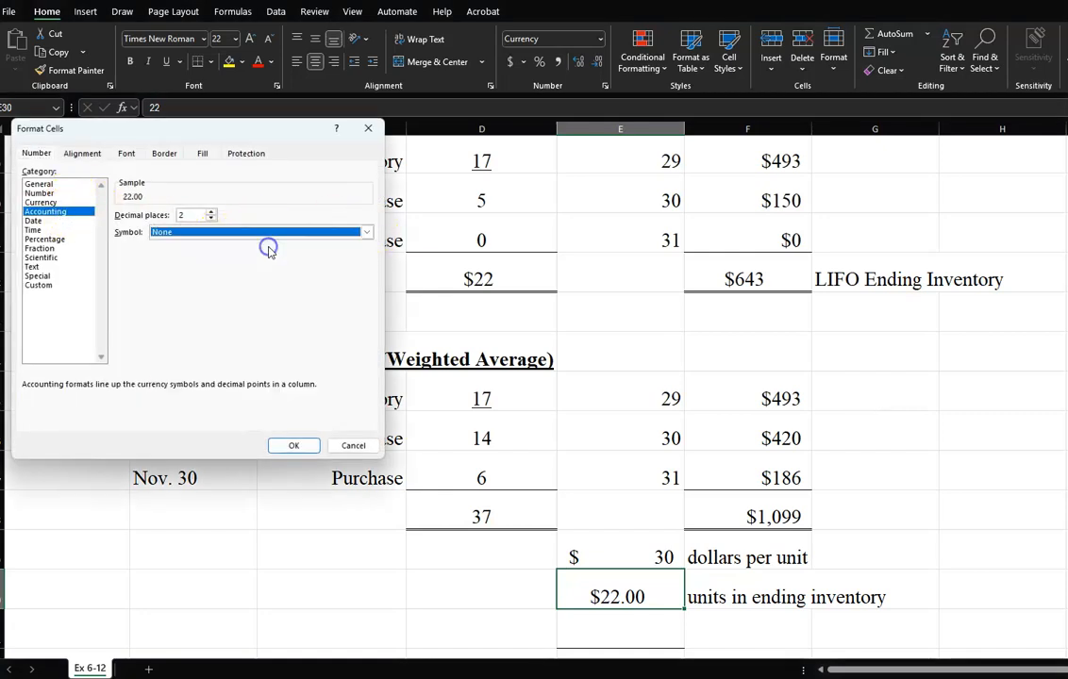
left_click(286, 444)
Compute the average cost ending inventory in E31 as =E29*E30.
left_click(582, 627)
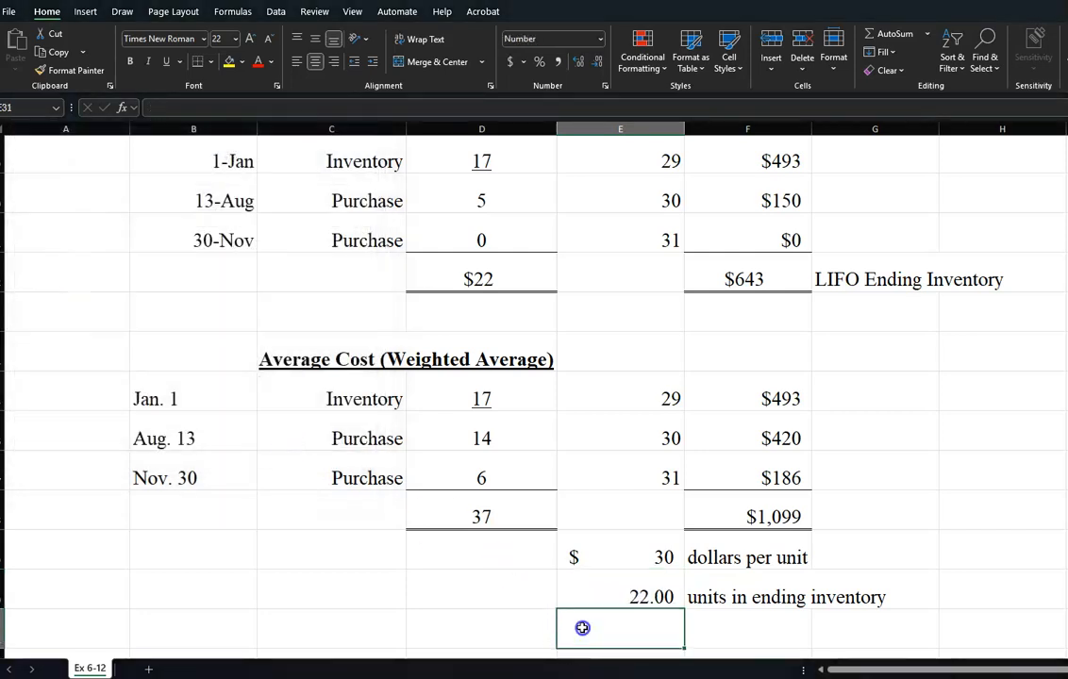
type("=")
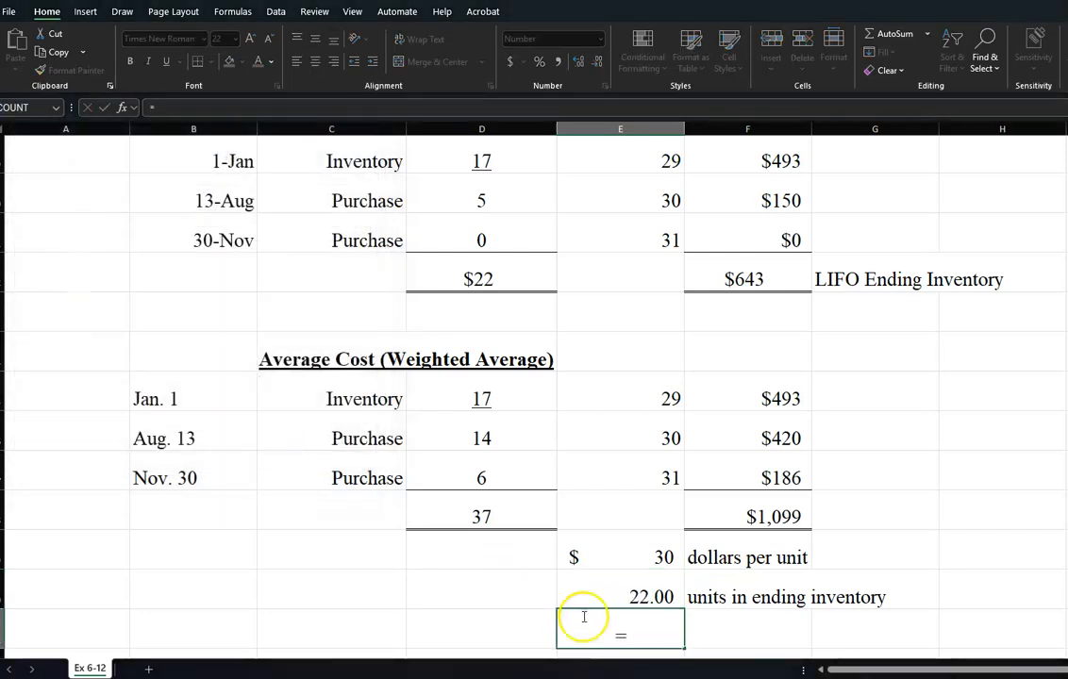
left_click(596, 555)
type("*")
left_click(641, 596)
key("Return")
Move the E31 formula down to E32 and back to E31 to clear the leftover border lines.
left_click(639, 596)
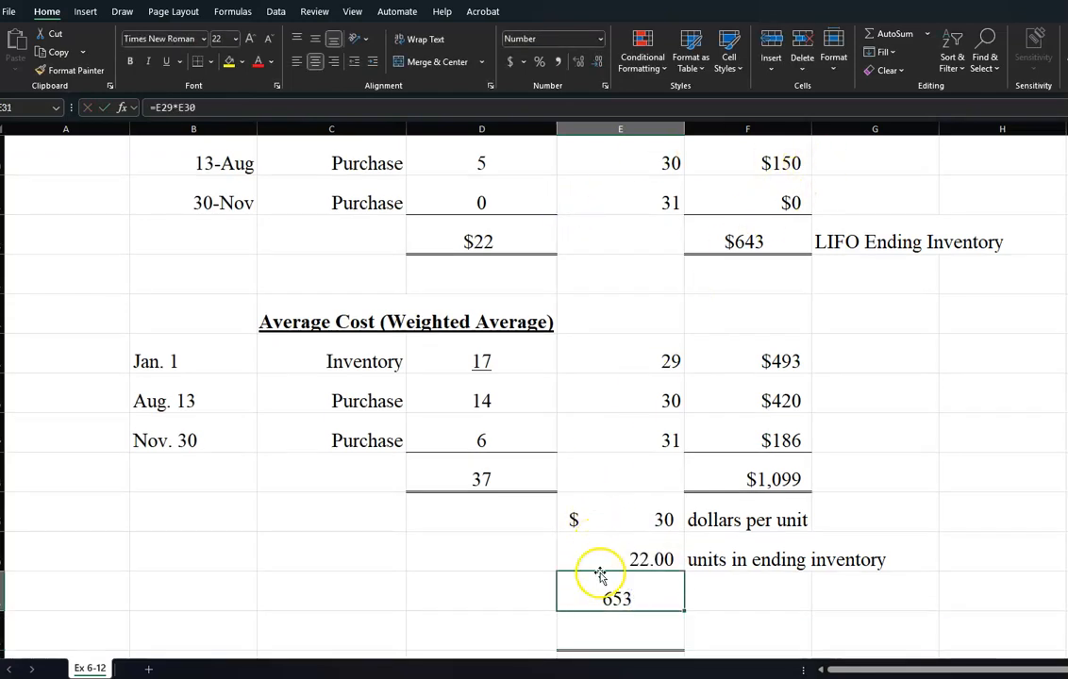
left_click(717, 627)
left_click(621, 584)
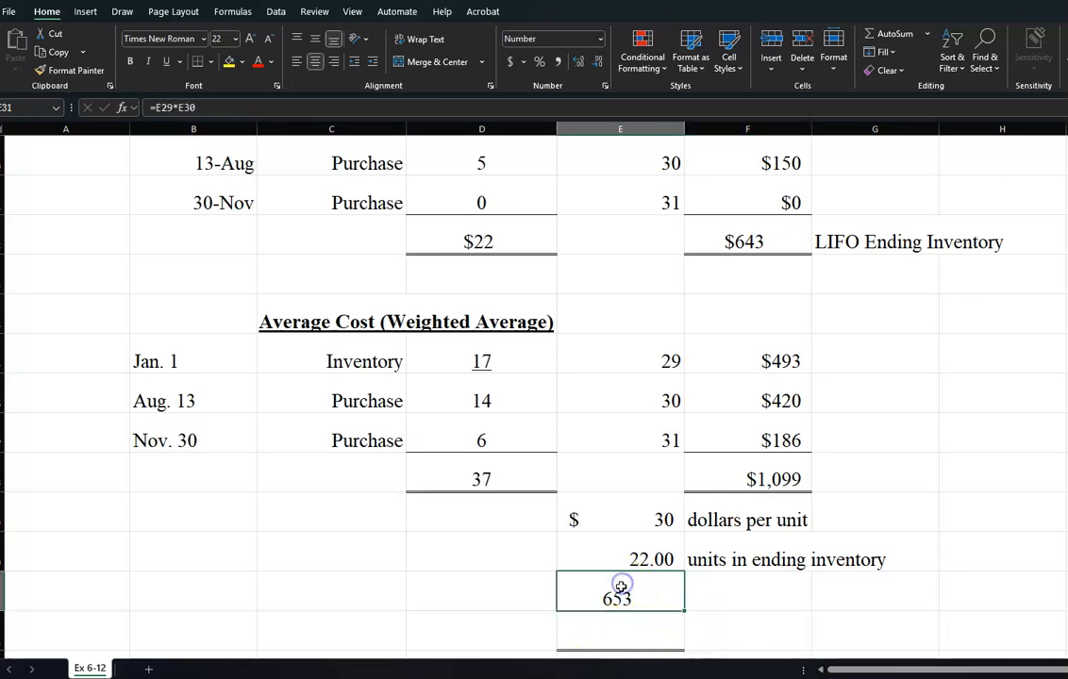
left_click_drag(614, 610, 619, 630)
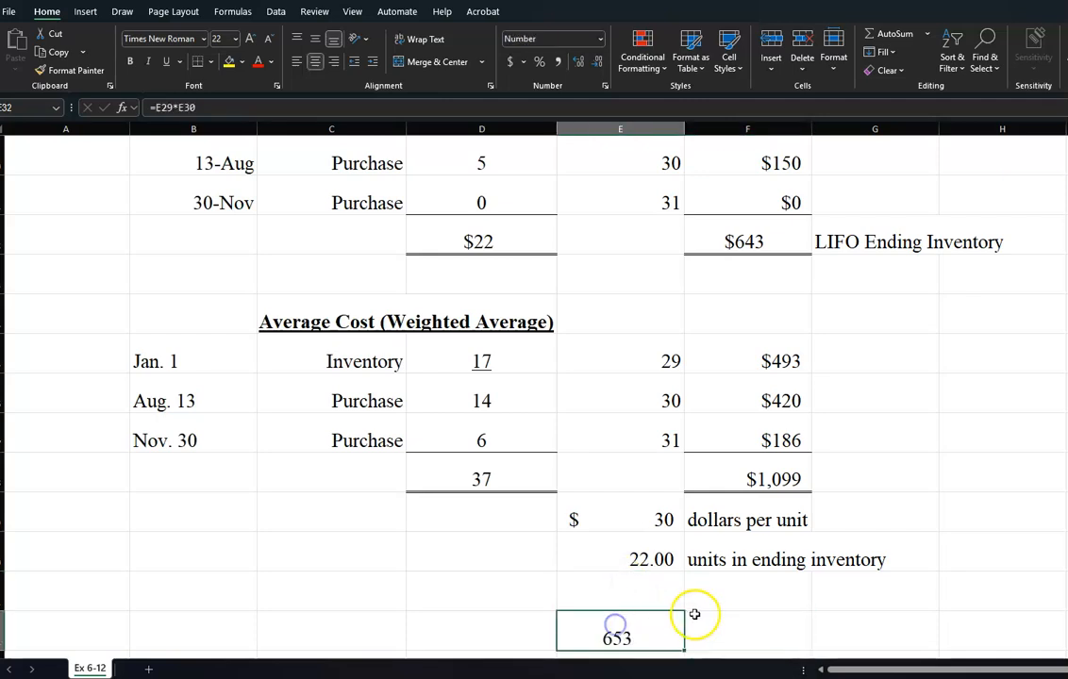
left_click(743, 592)
left_click(628, 632)
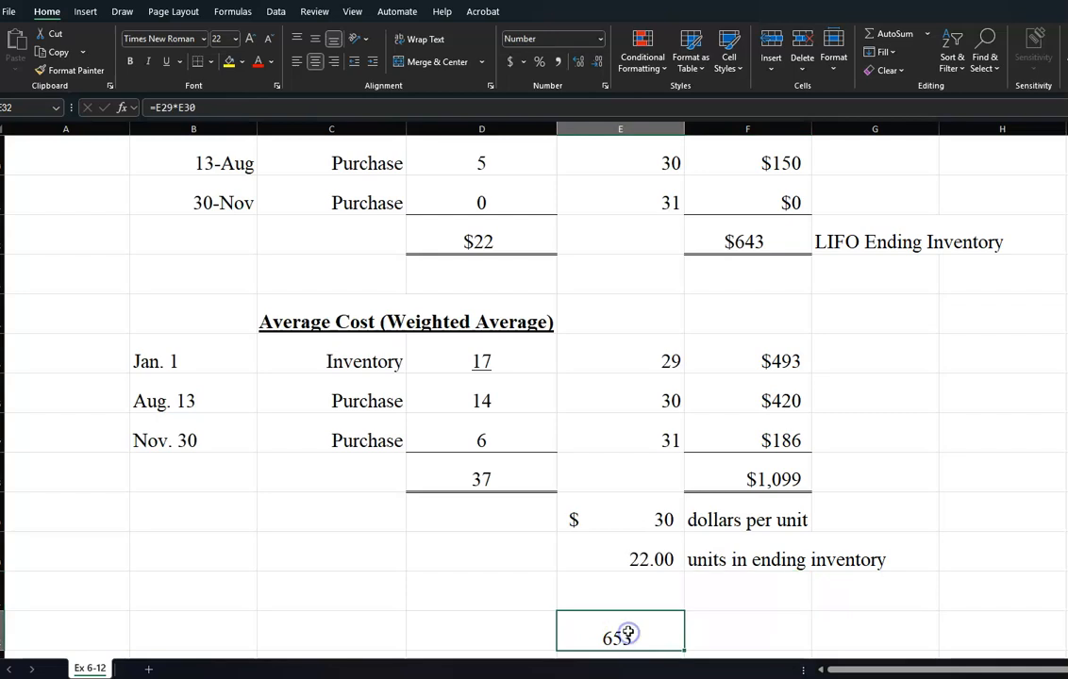
left_click_drag(622, 614, 622, 589)
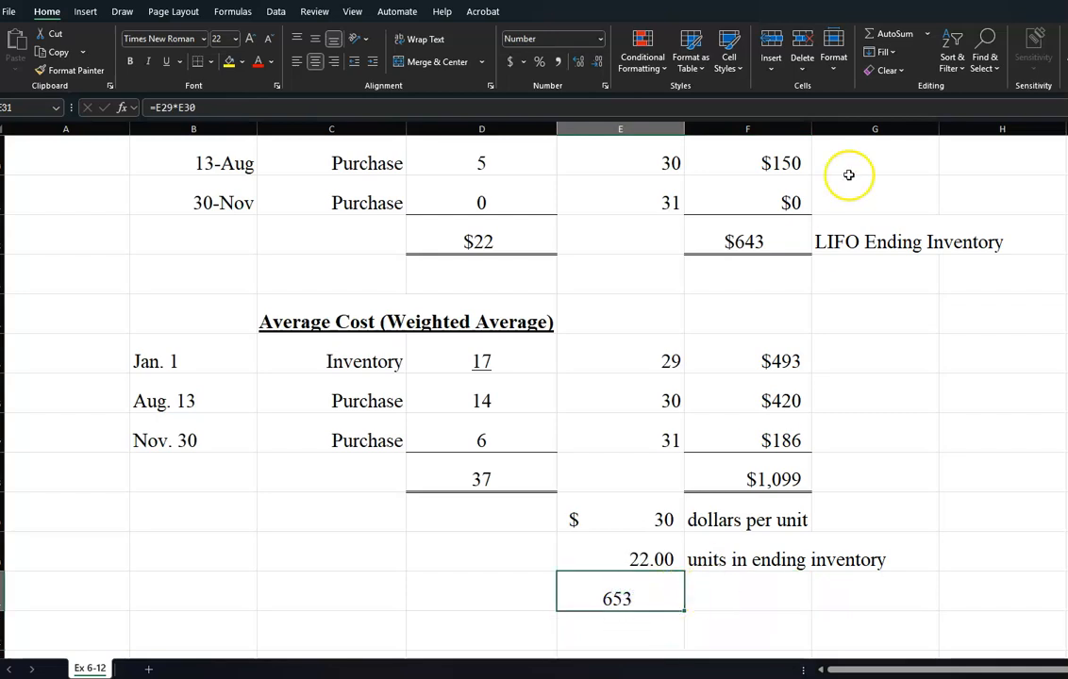
Format E31 as Accounting with the $ symbol and zero decimal places, and label it "Ending Inventory using Average Cost" in F31.
left_click(833, 55)
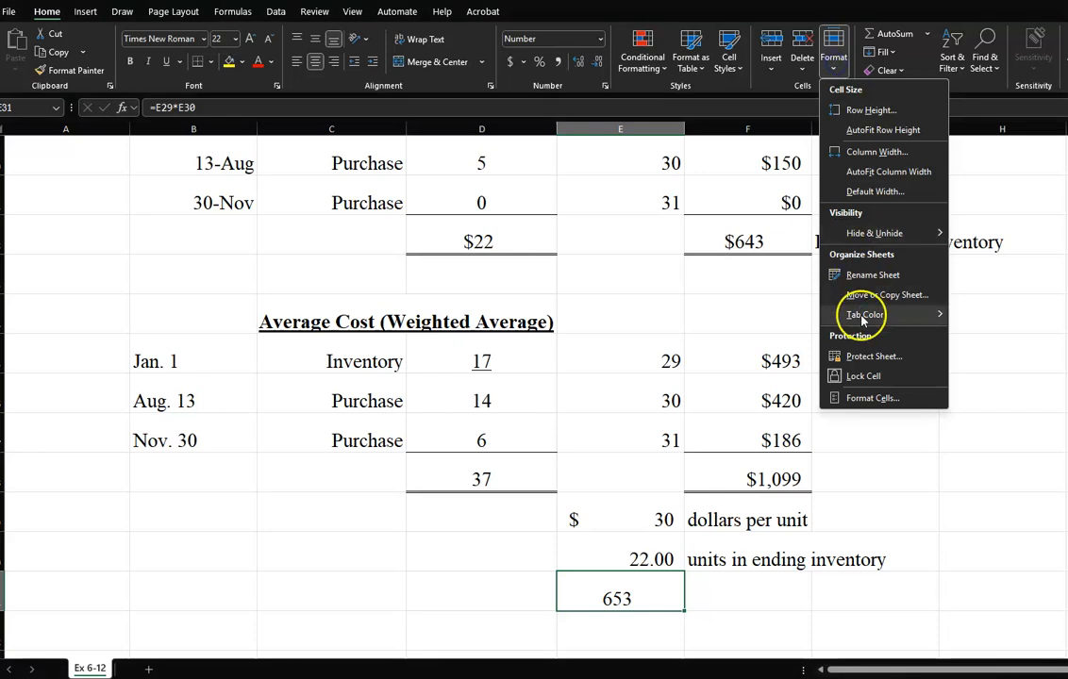
left_click(863, 397)
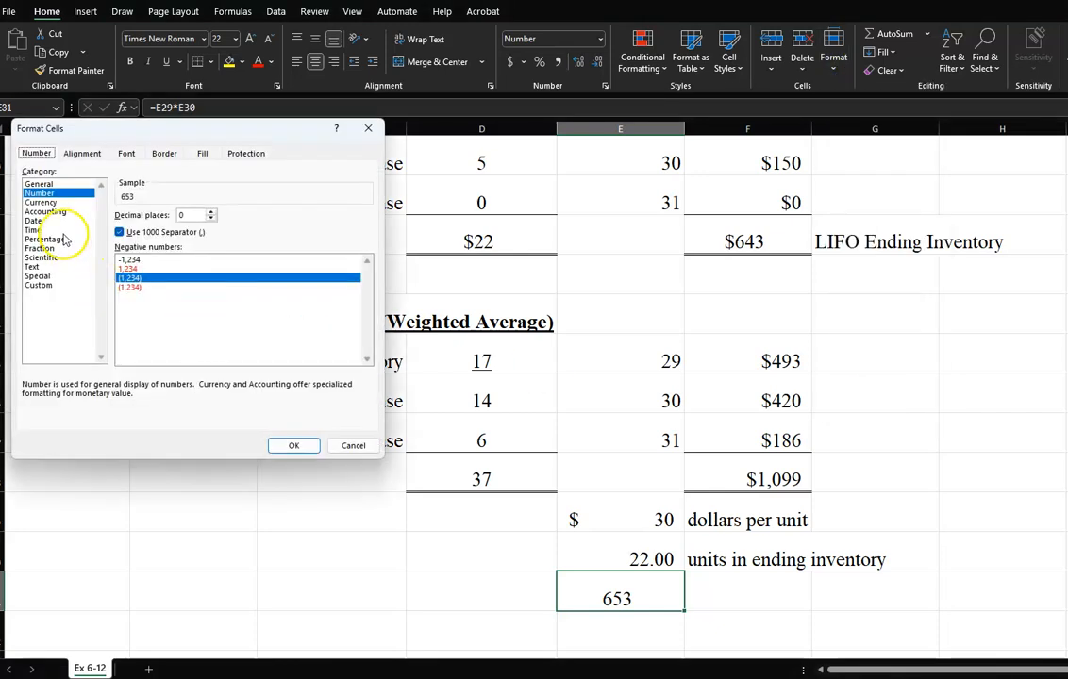
left_click(57, 213)
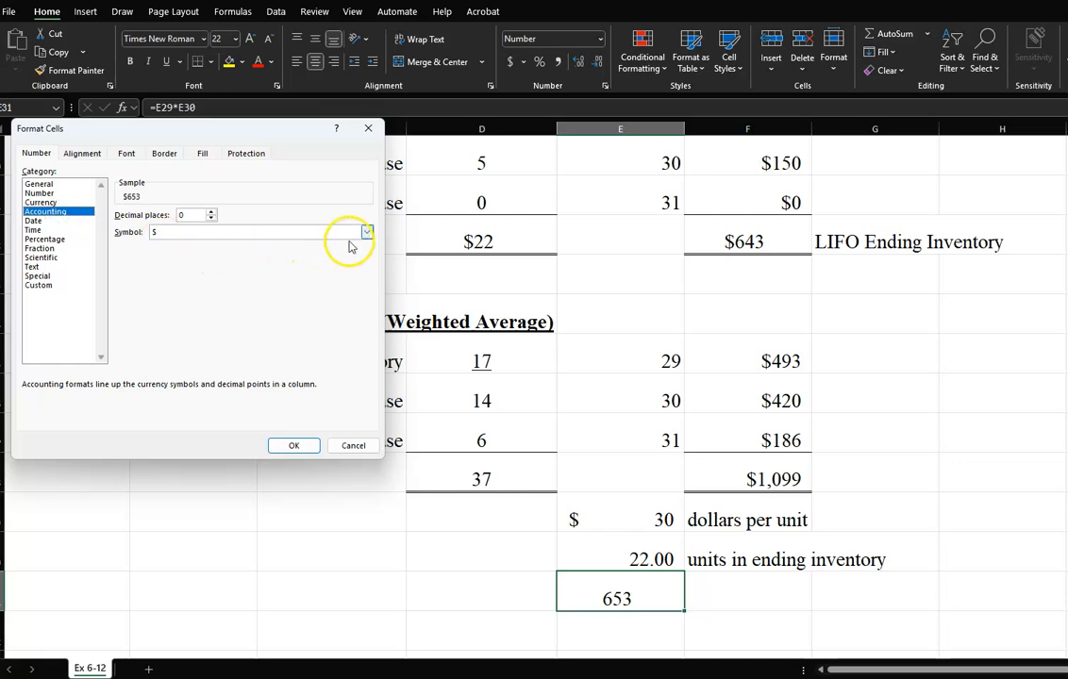
left_click(293, 444)
left_click(744, 592)
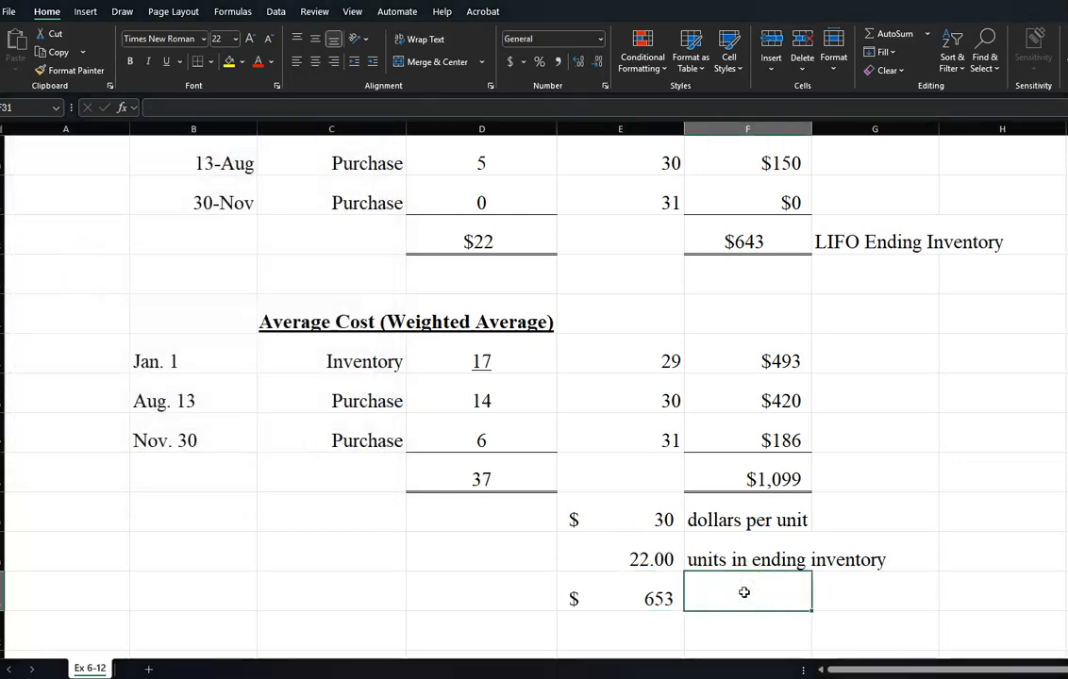
type("Inventory using Average Cost")
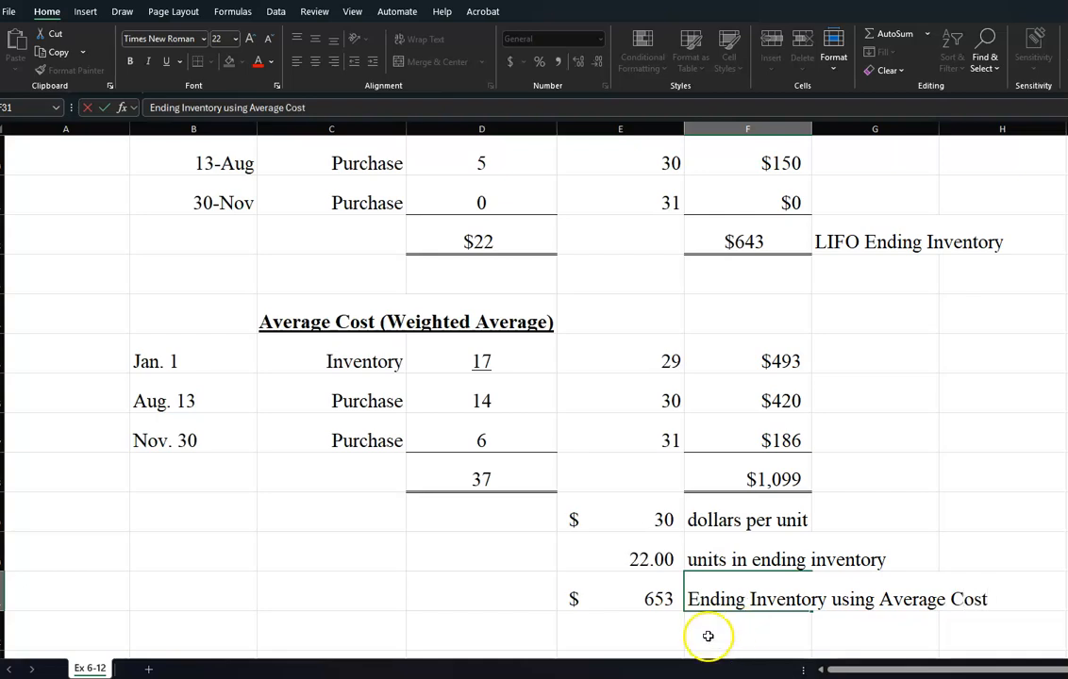
Give the ending inventory cell E31 a single top border and a double bottom border.
left_click(651, 580)
left_click(833, 58)
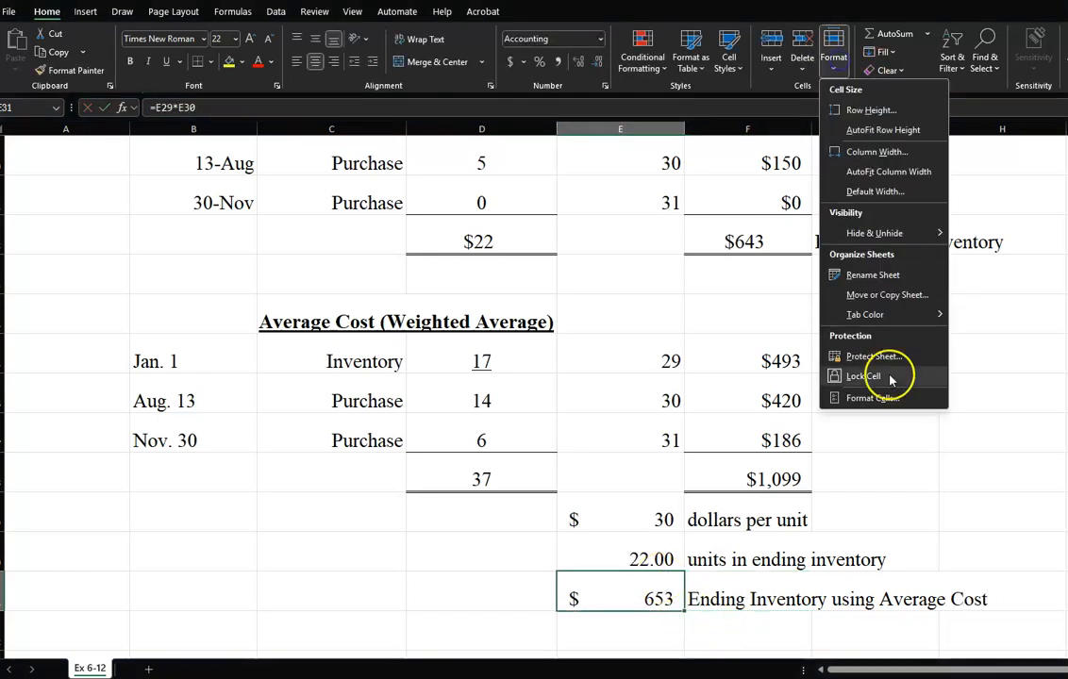
left_click(891, 397)
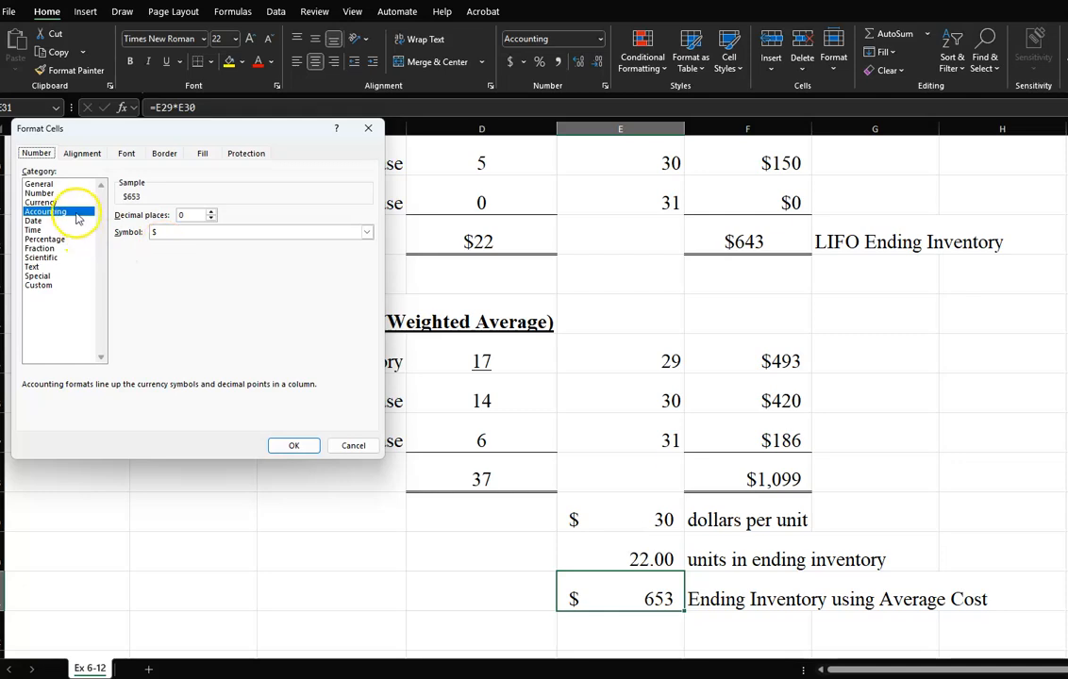
left_click(163, 154)
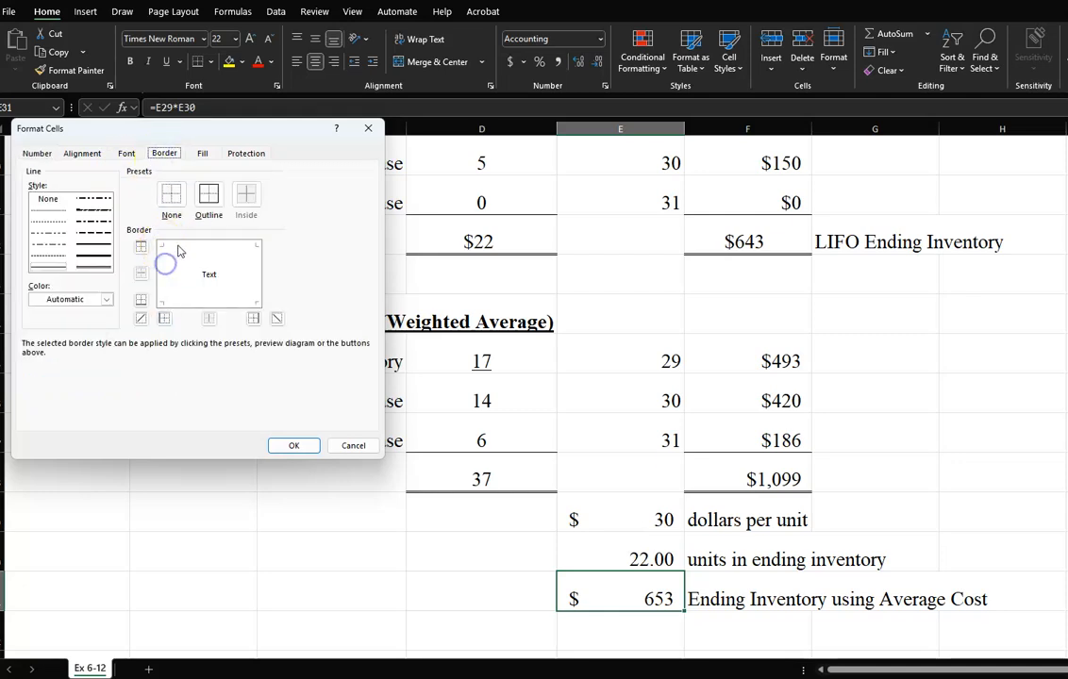
left_click(94, 265)
left_click(179, 302)
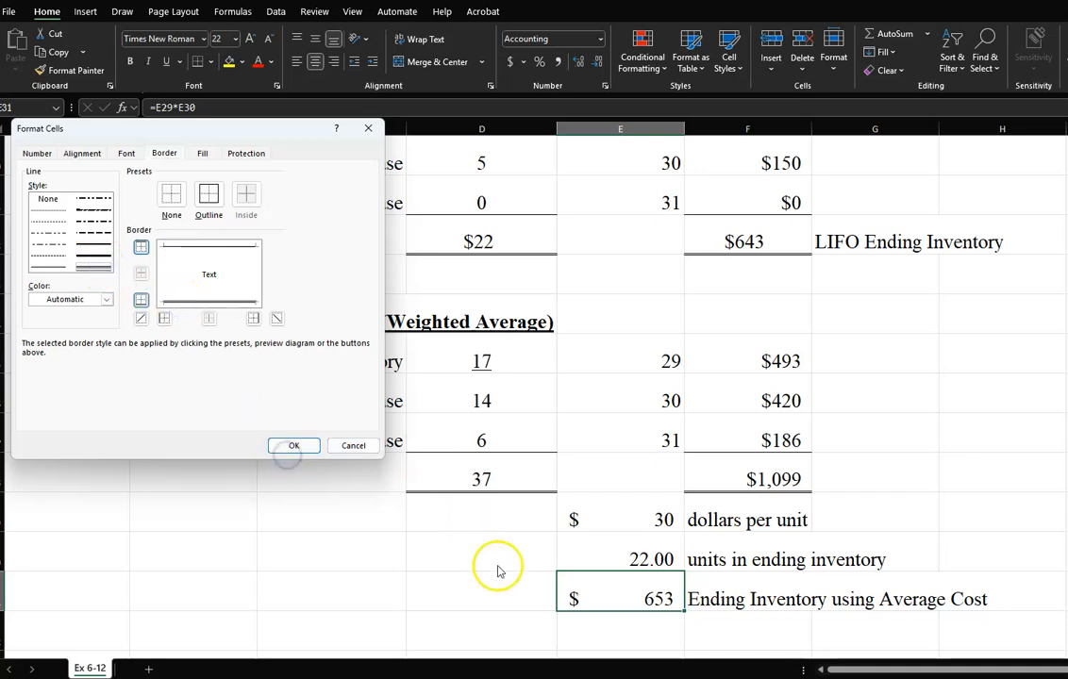
left_click(300, 445)
left_click(954, 471)
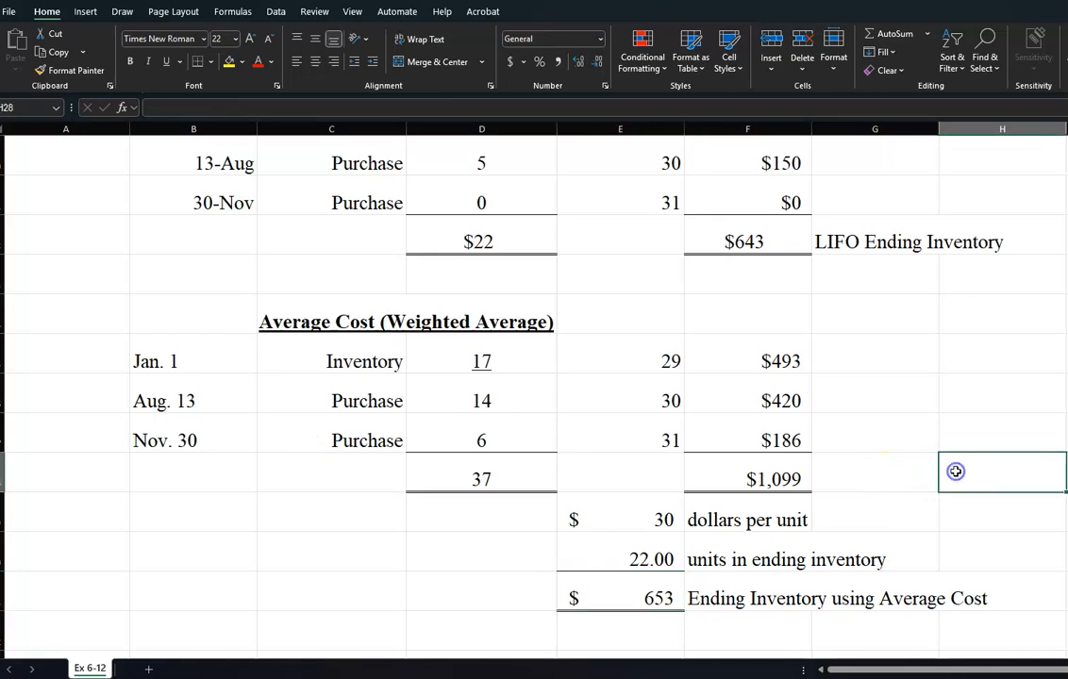
Highlight the LIFO ending inventory in F22 and the average cost ending inventory in E31 with yellow fill.
scroll(954, 471, "up", 5)
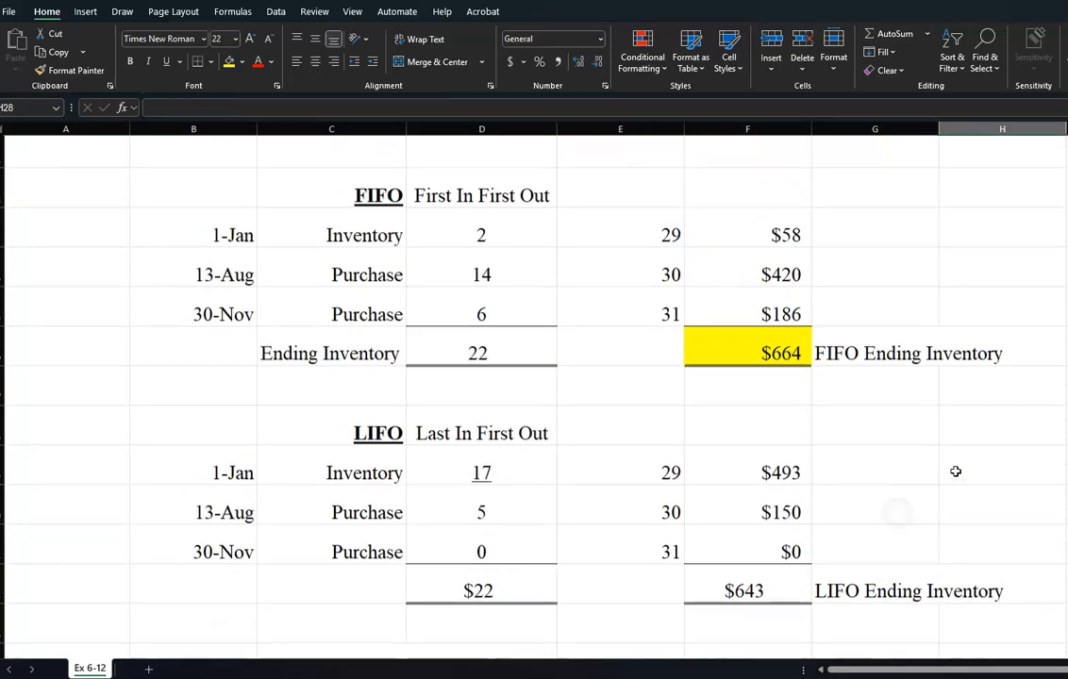
scroll(954, 472, "down", 3)
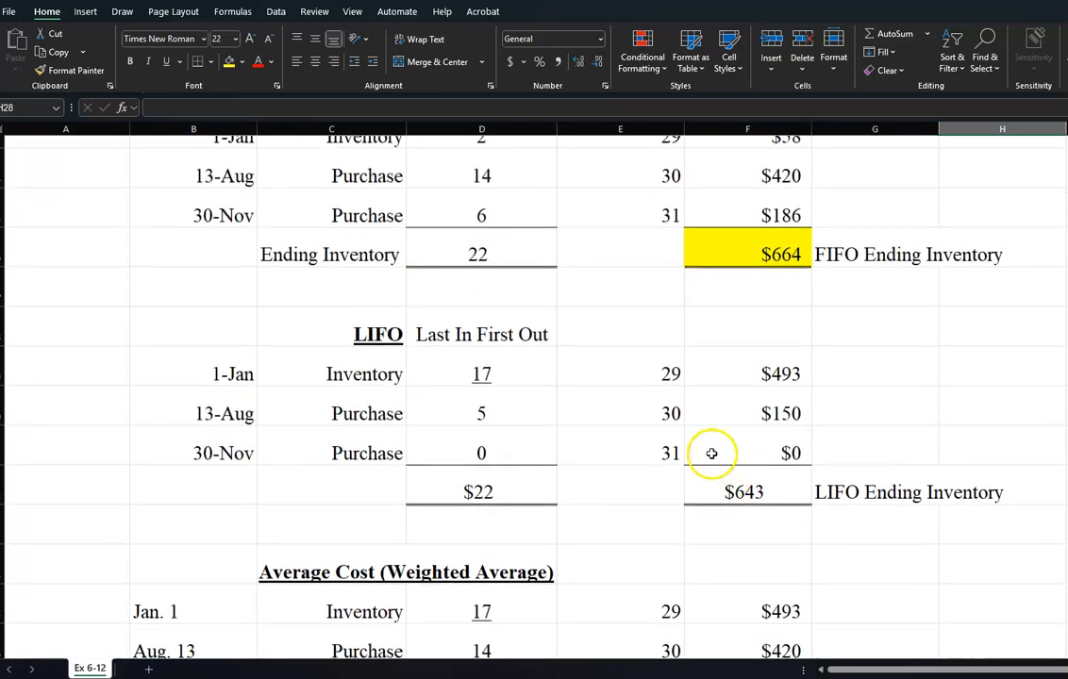
left_click(727, 485)
left_click(227, 66)
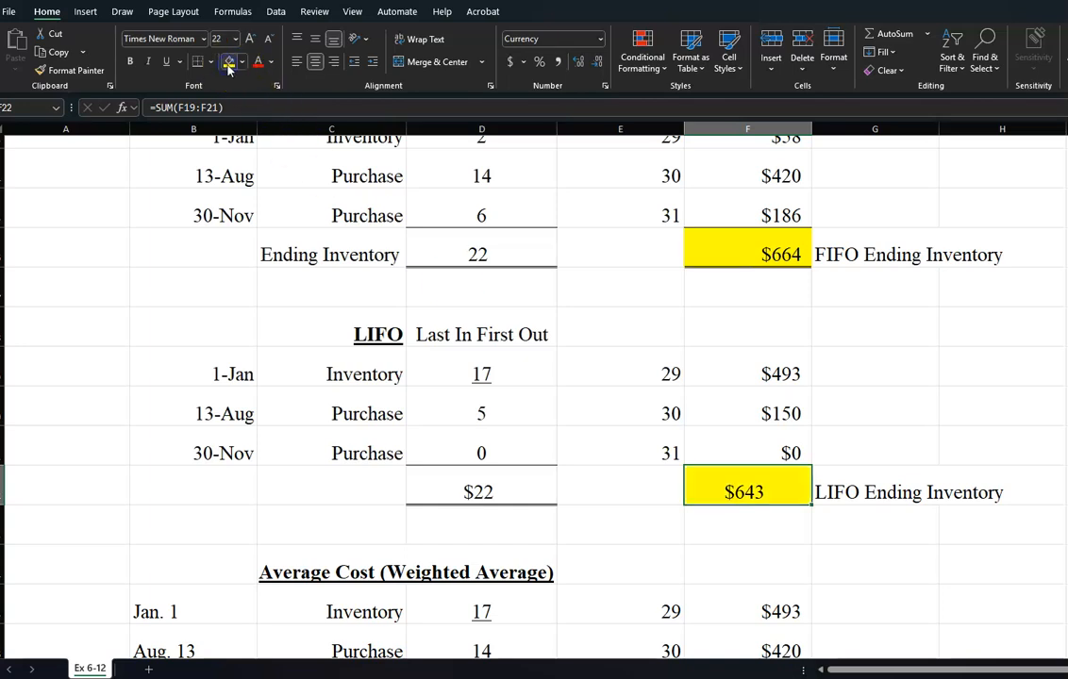
scroll(227, 68, "down", 3)
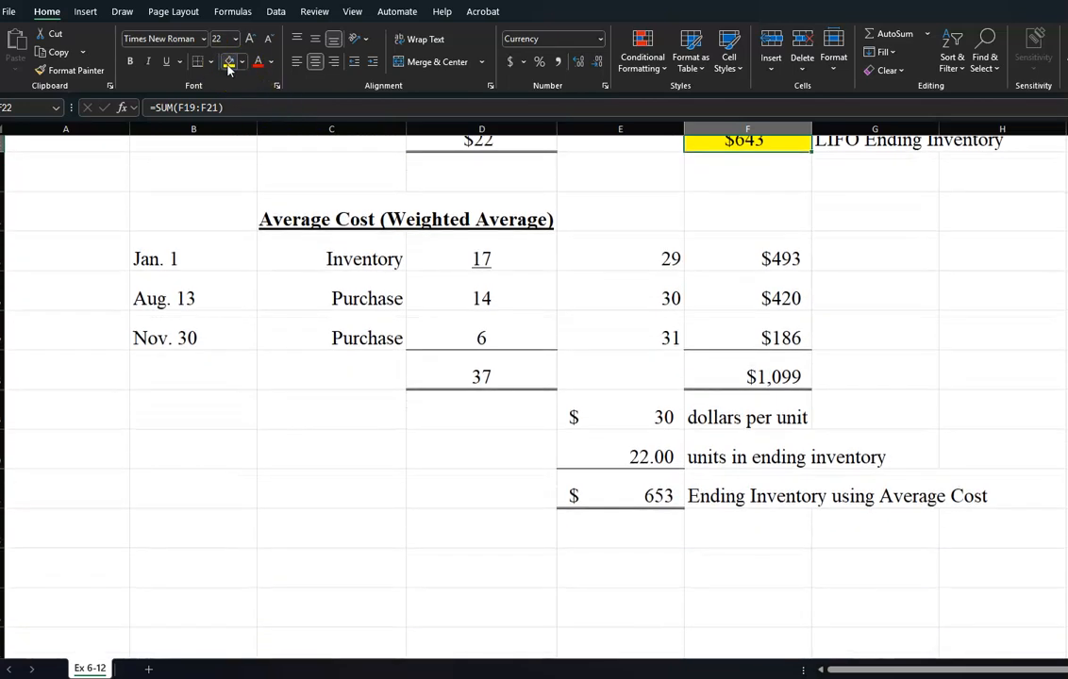
left_click(620, 490)
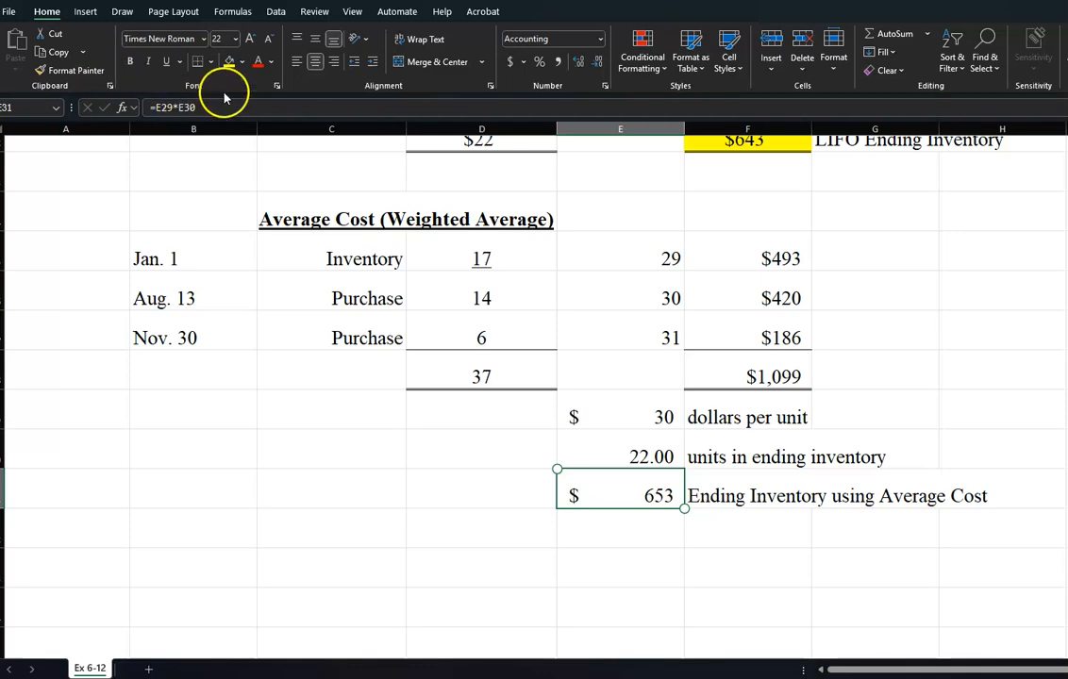
left_click(230, 62)
scroll(231, 64, "up", 10)
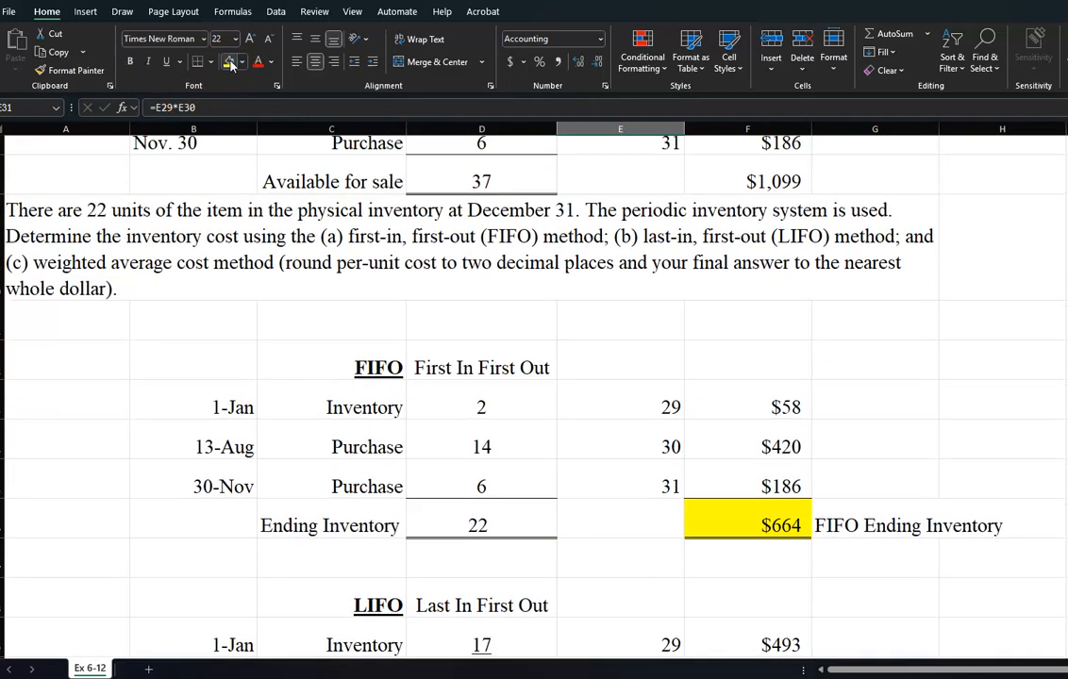